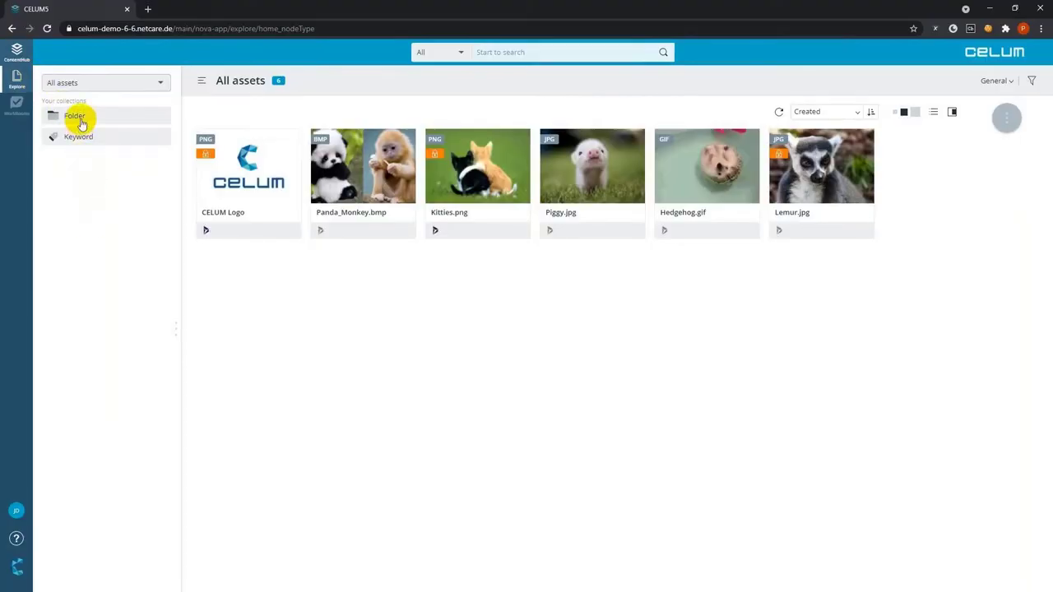
Show the Folder collection tree and go to the empty Dynamics > Advice Animals Campaign collection
left_click(79, 119)
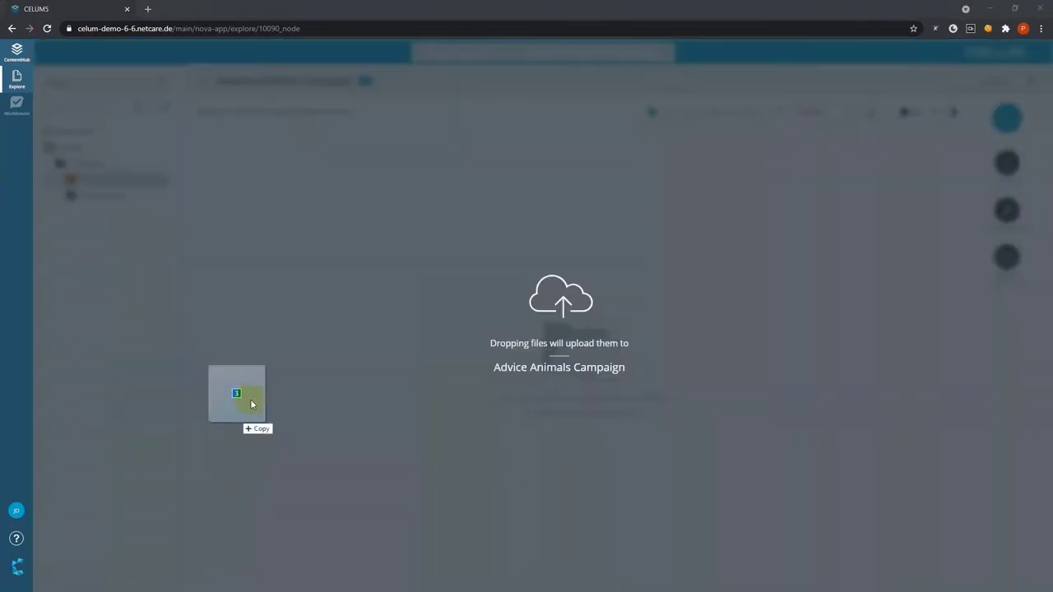
Upload the wash paws, social distancing cat and dog mask images, then open the cat image's details
left_click_drag(235, 395, 283, 375)
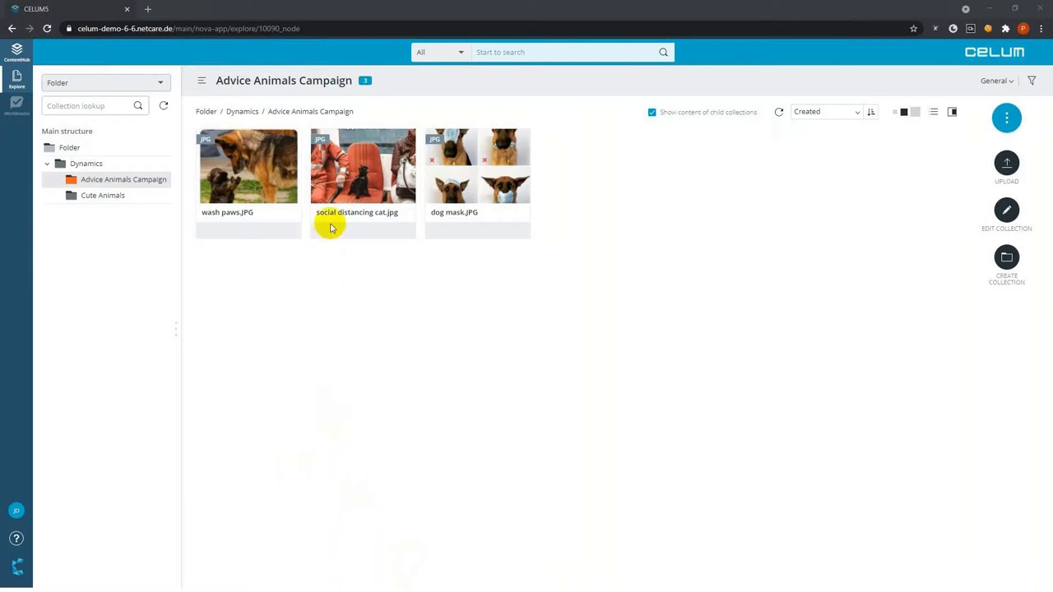
double_click(345, 186)
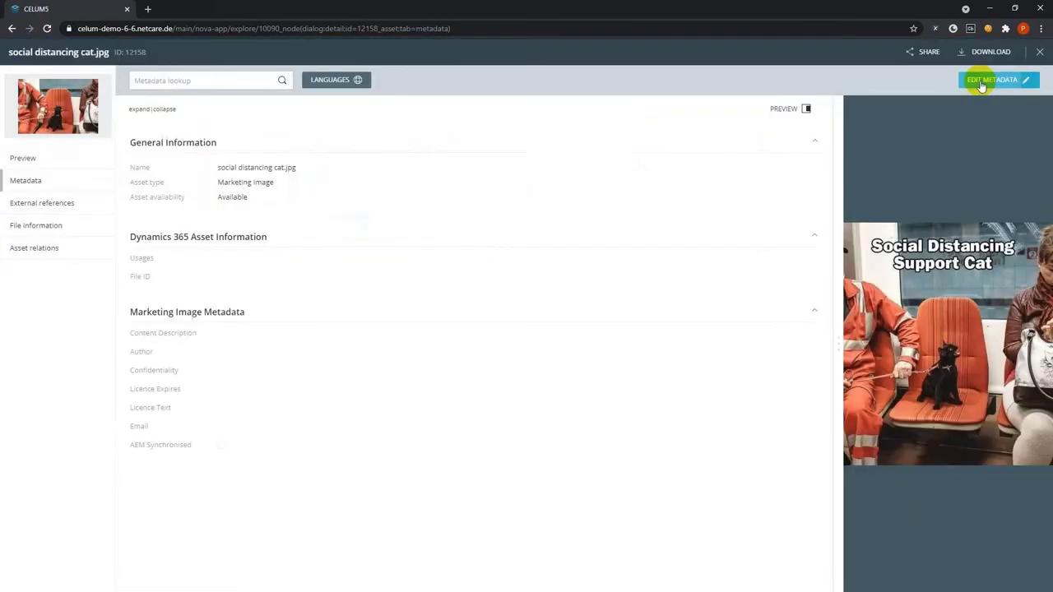
Give social distancing cat.jpg the description 'Cat riding public transportation' and pick its author
left_click(981, 82)
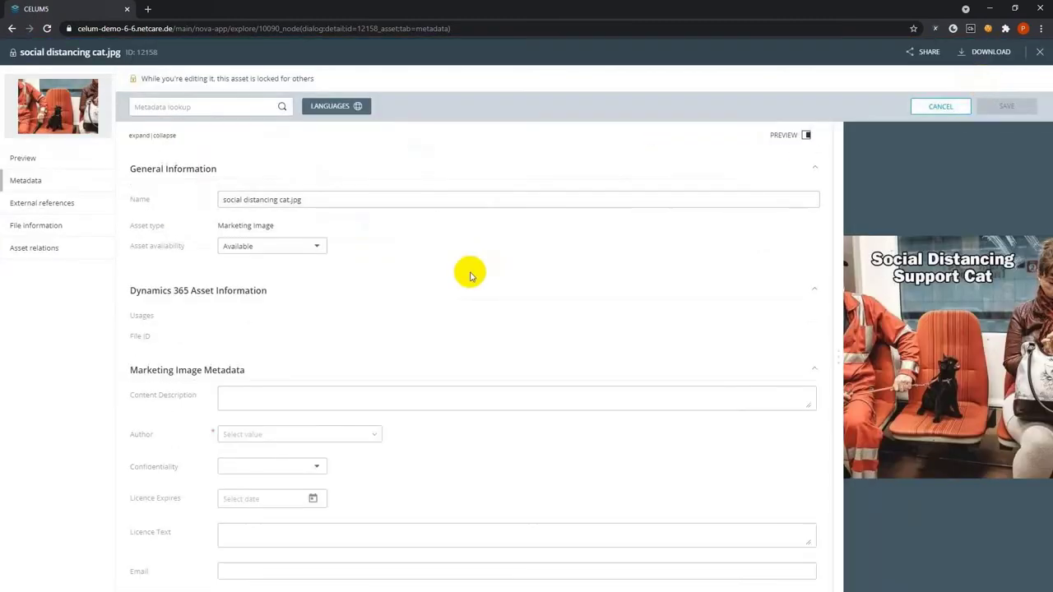
left_click(333, 403)
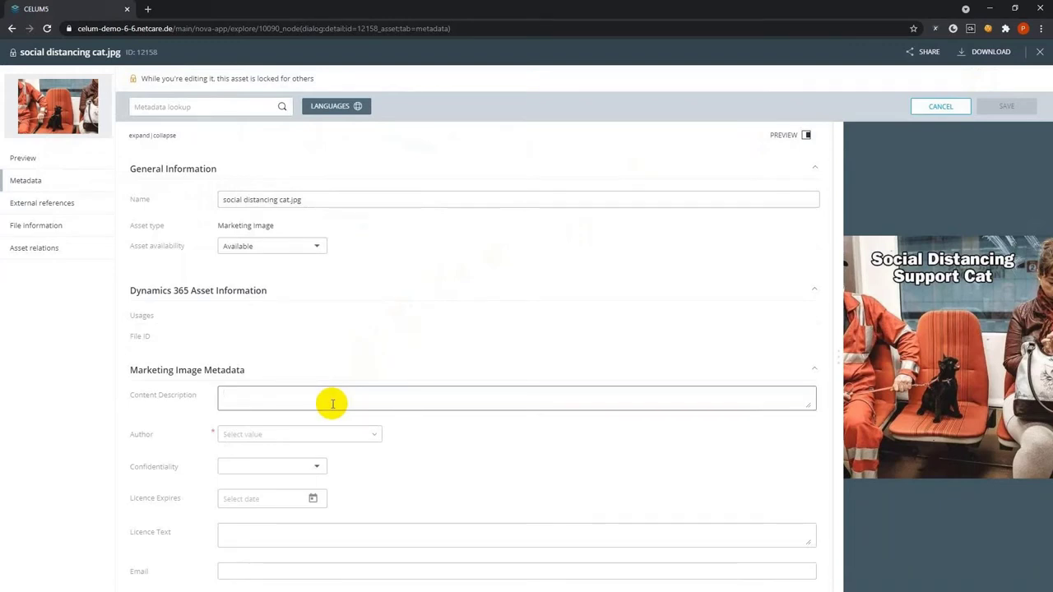
type("Cat")
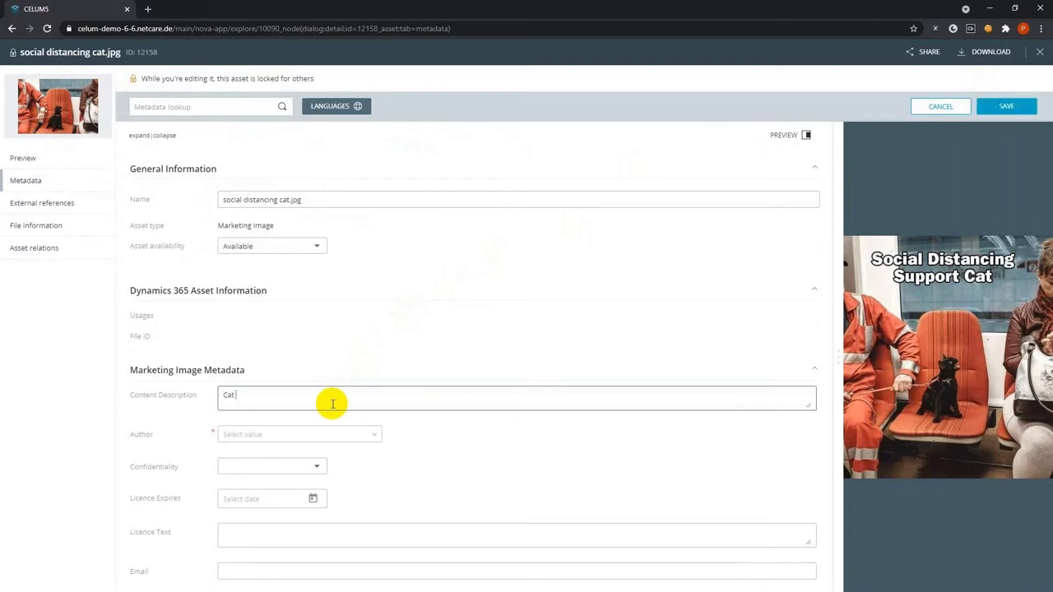
type(" riding public transportation")
left_click(370, 434)
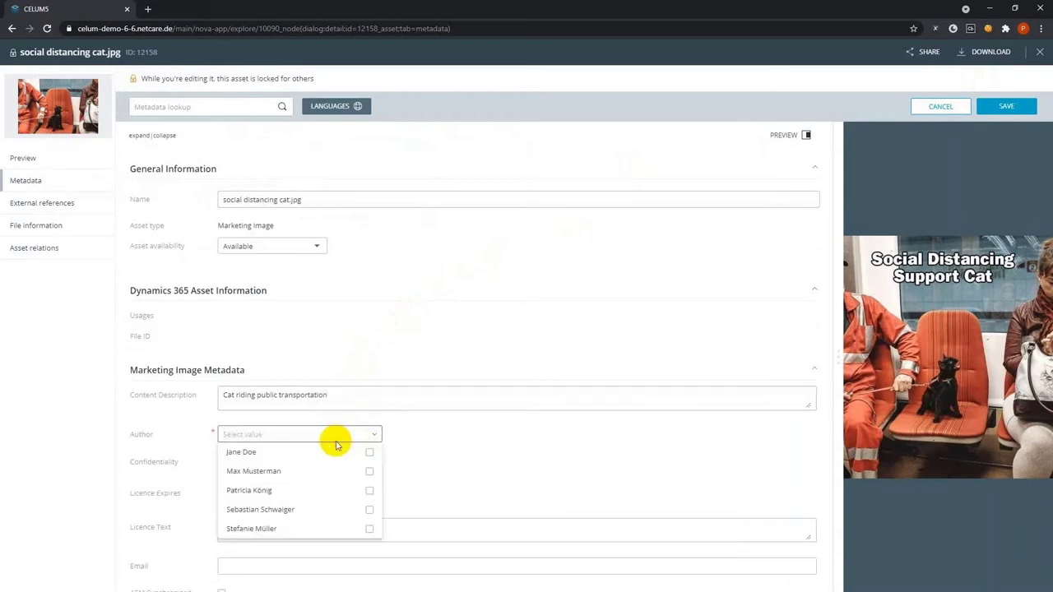
left_click(371, 454)
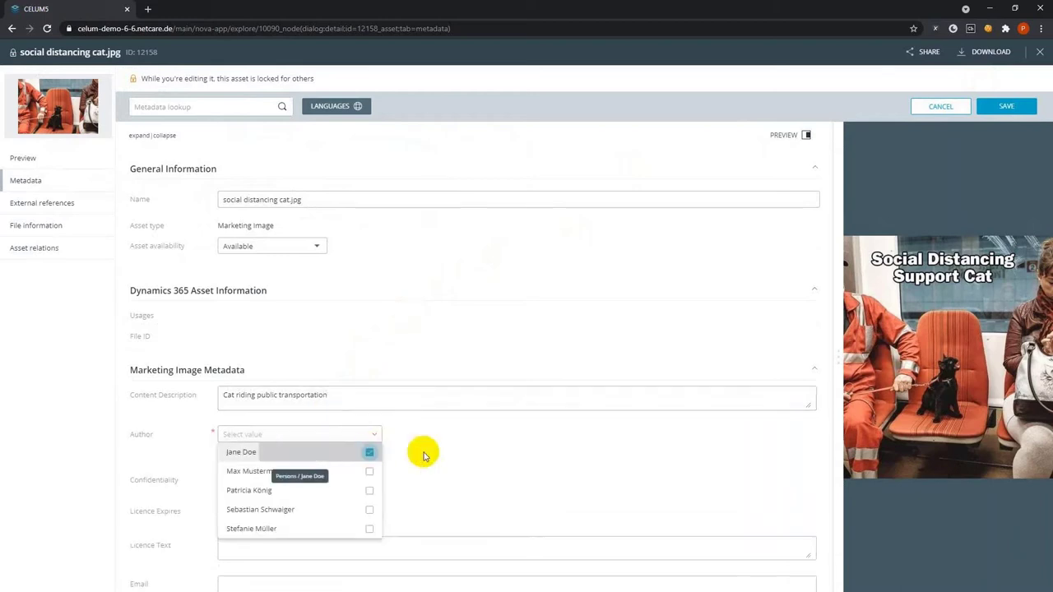
left_click(411, 455)
Mark the image non-confidential for public use, enter the contact e-mail, and save the metadata
scroll(411, 455, "down", 1)
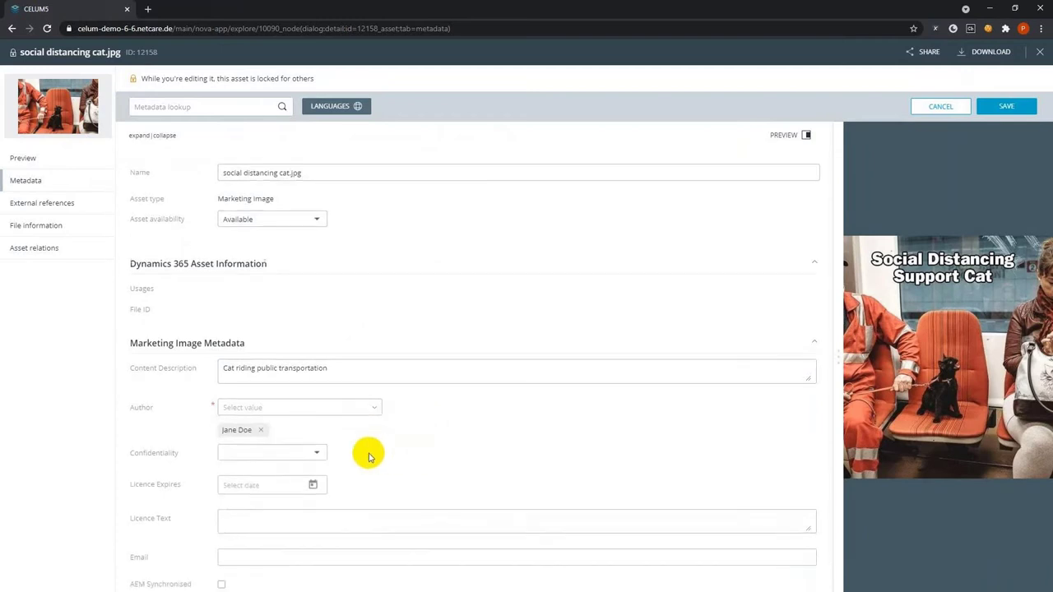
left_click(319, 453)
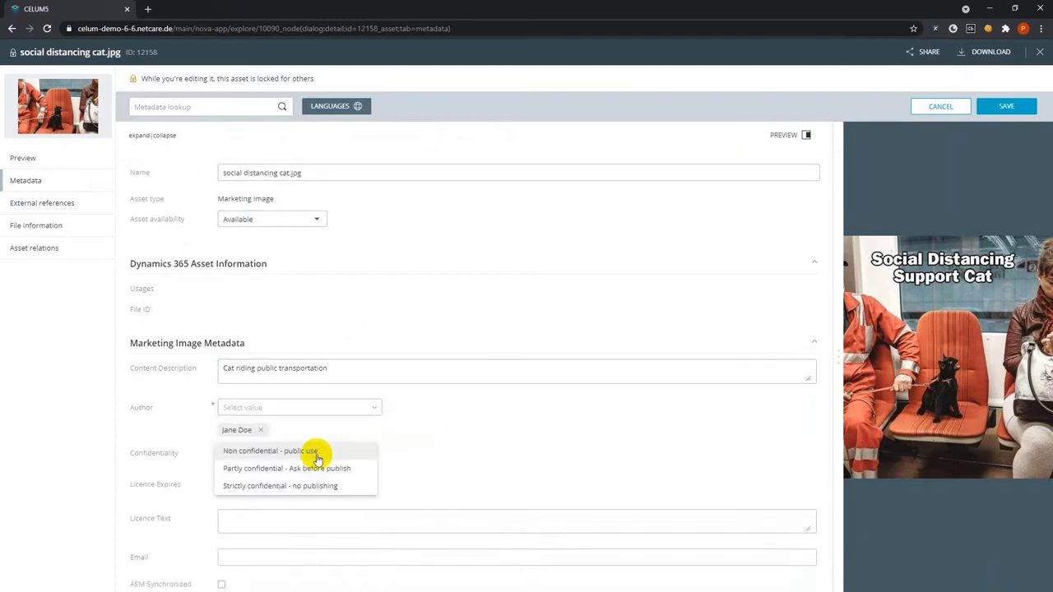
left_click(318, 452)
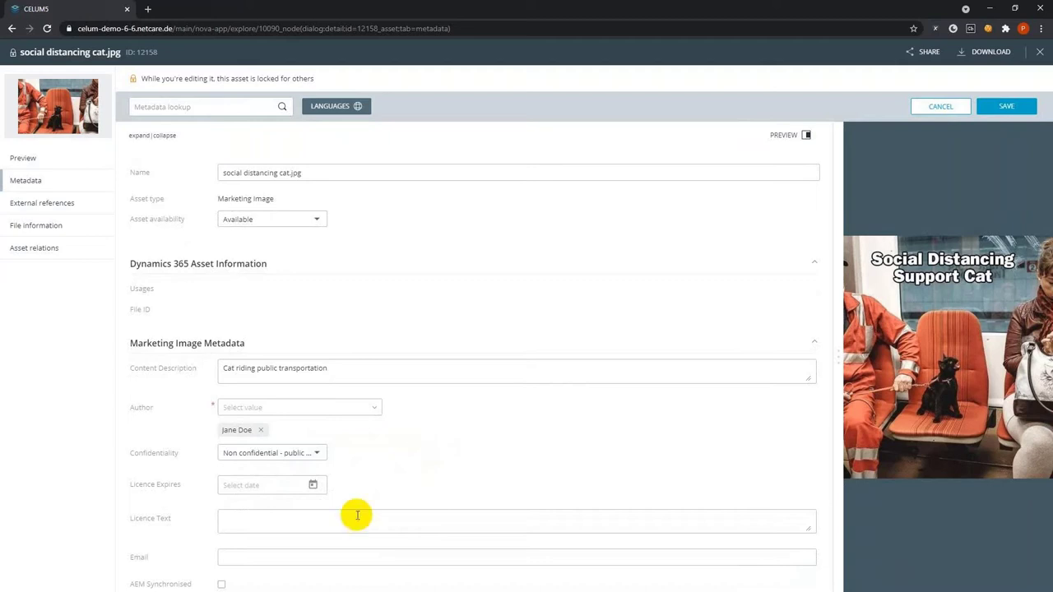
left_click(335, 557)
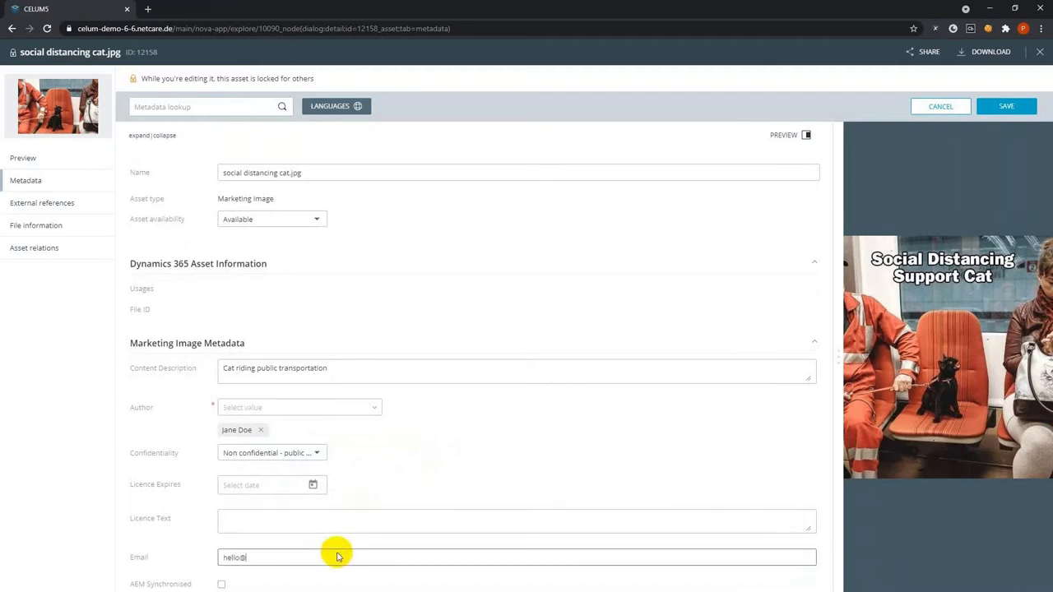
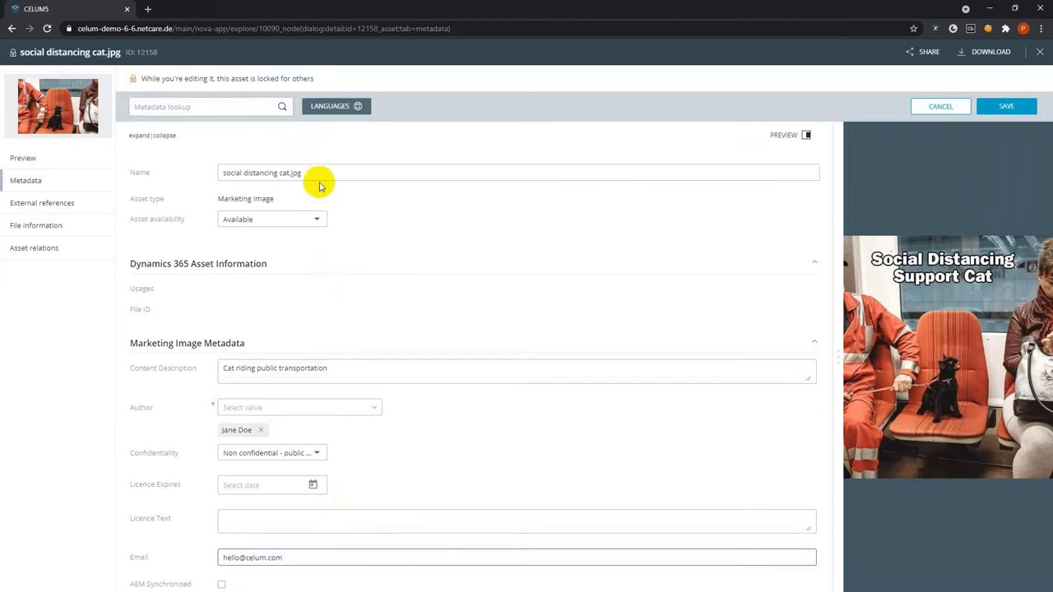
left_click(1008, 106)
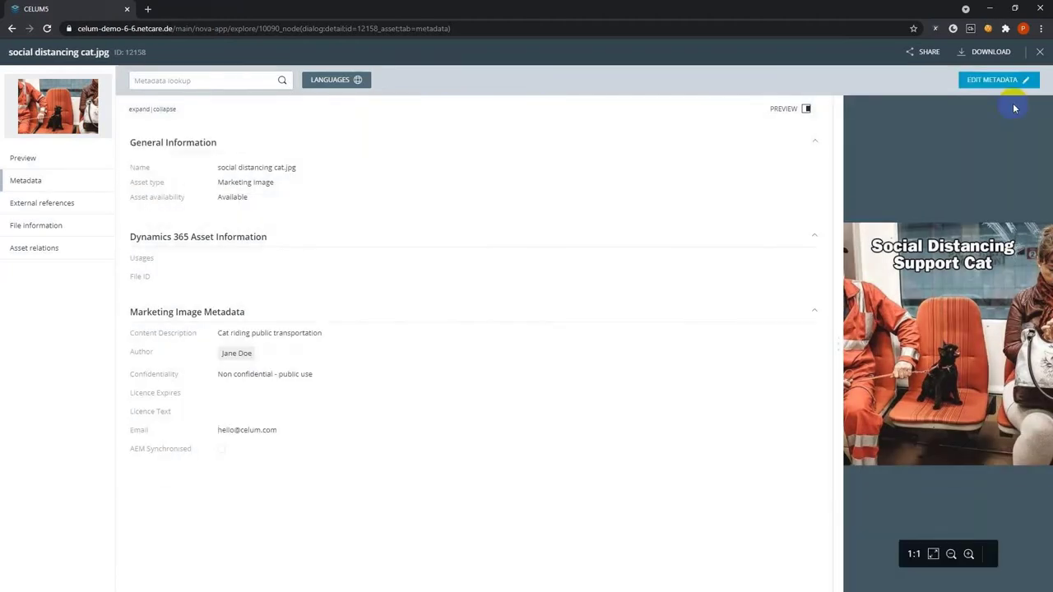
left_click(1038, 52)
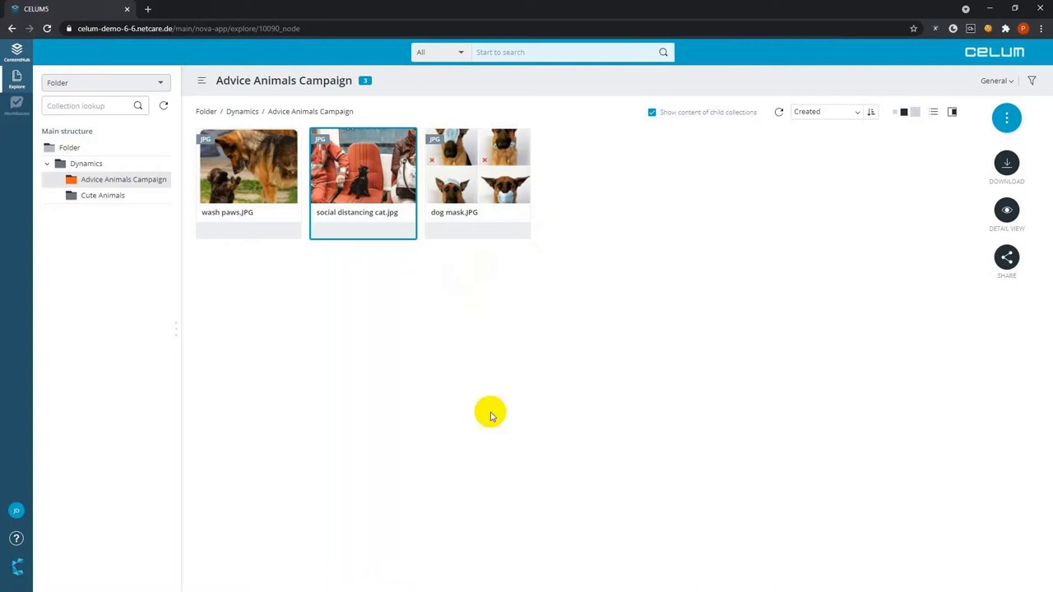
Enable Synchronize Folder Content under Dynamics 365 Content for the Advice Animals Campaign collection
left_click(581, 487)
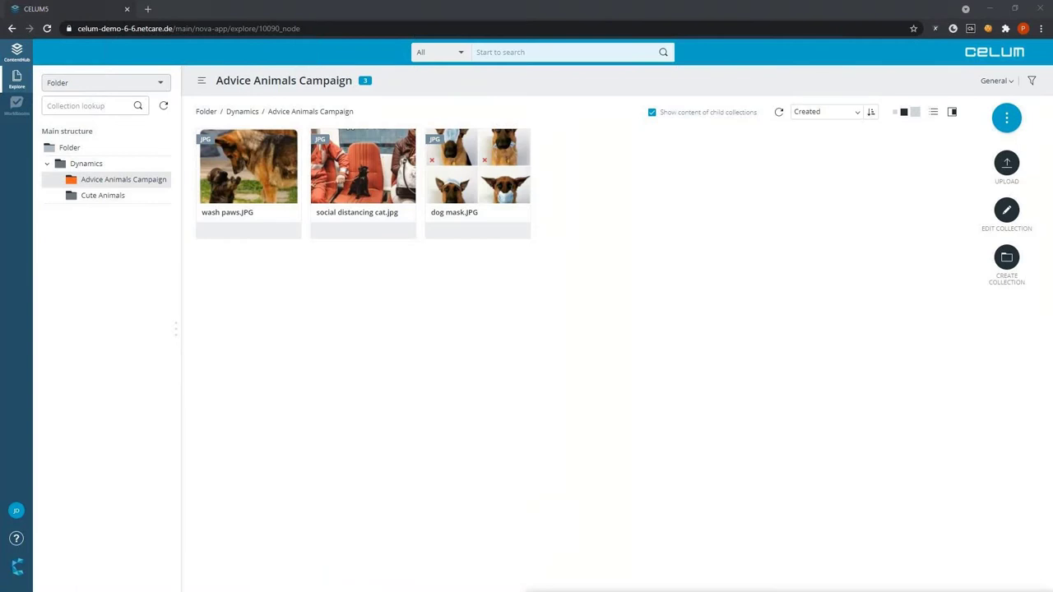
right_click(115, 183)
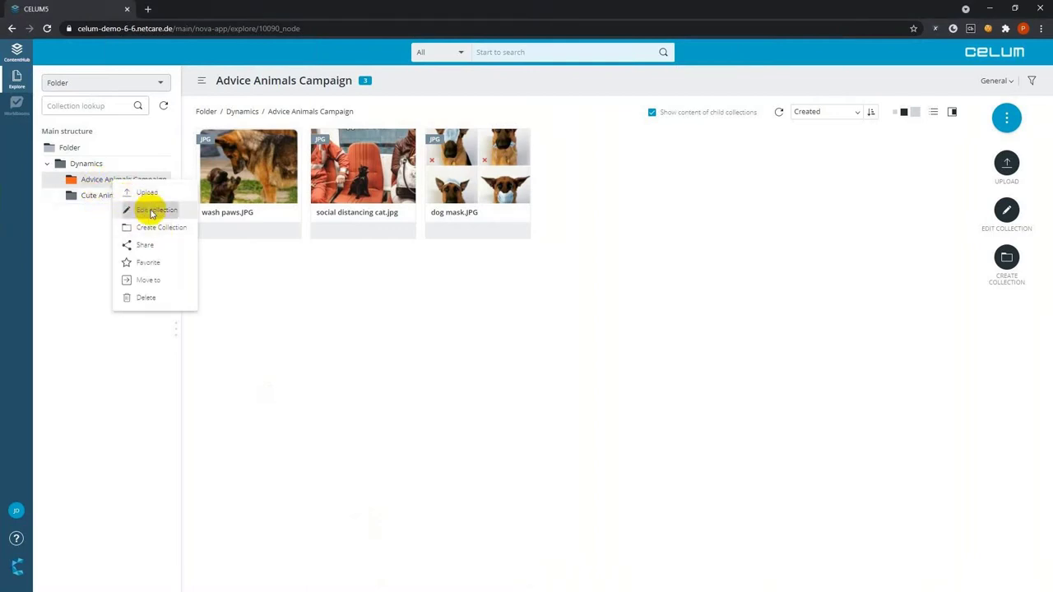
left_click(150, 209)
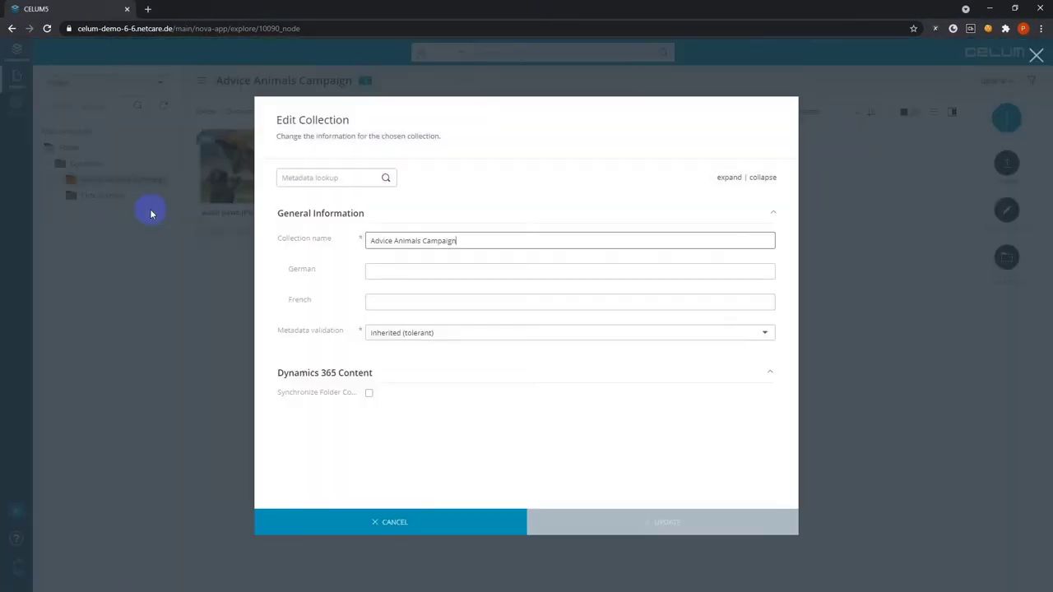
left_click(369, 392)
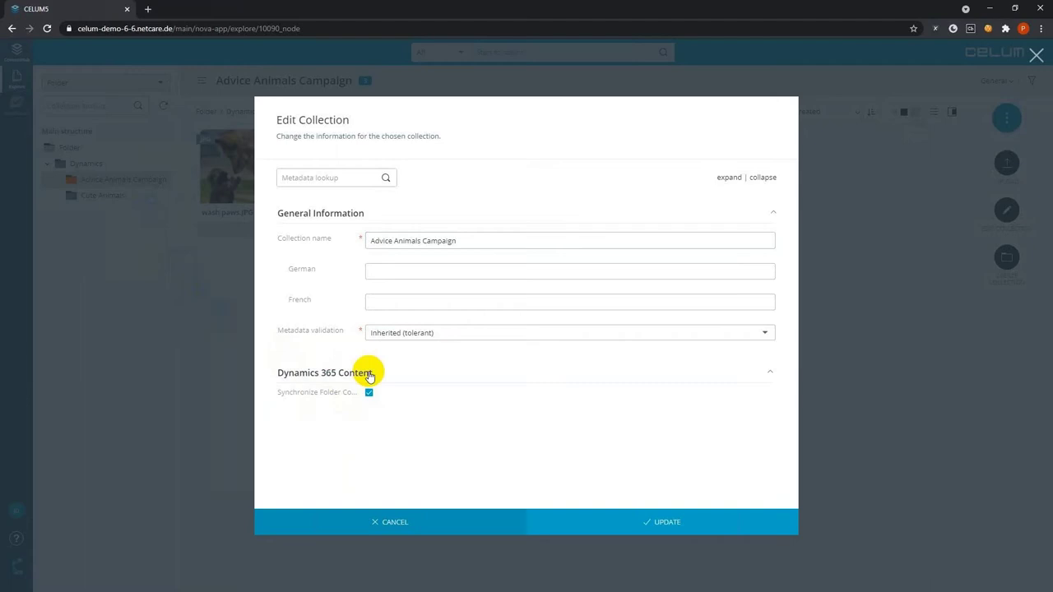
left_click(593, 530)
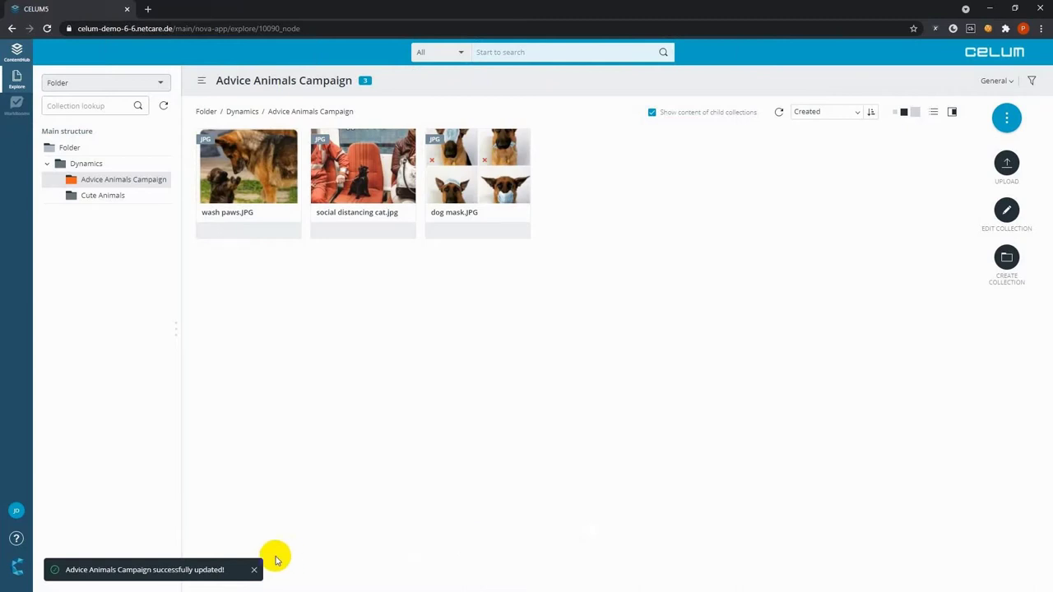
left_click(254, 569)
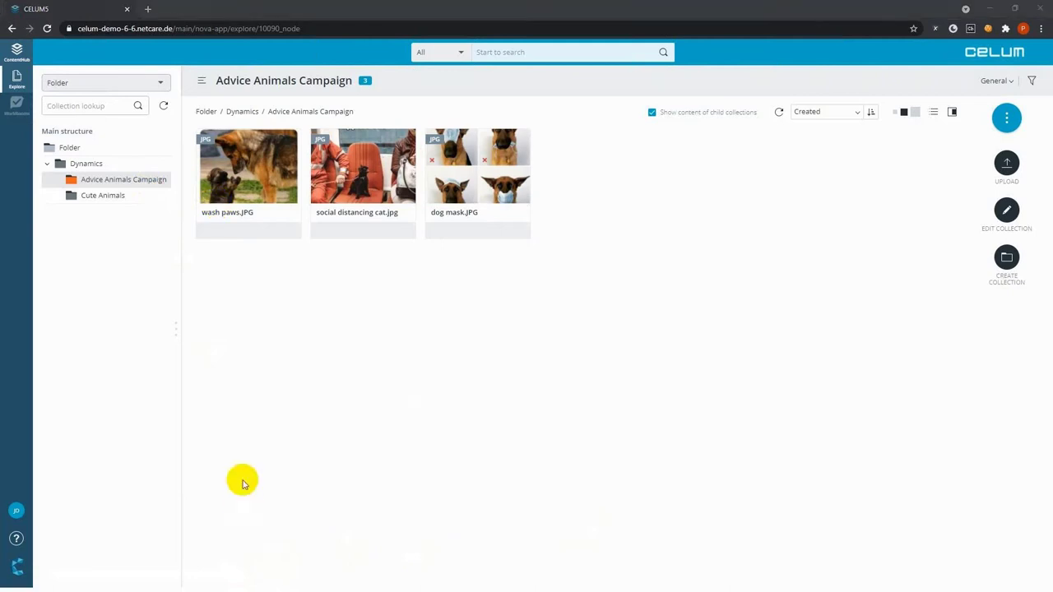
Reload the collection so the images show their Dynamics 365 sync status
left_click(49, 28)
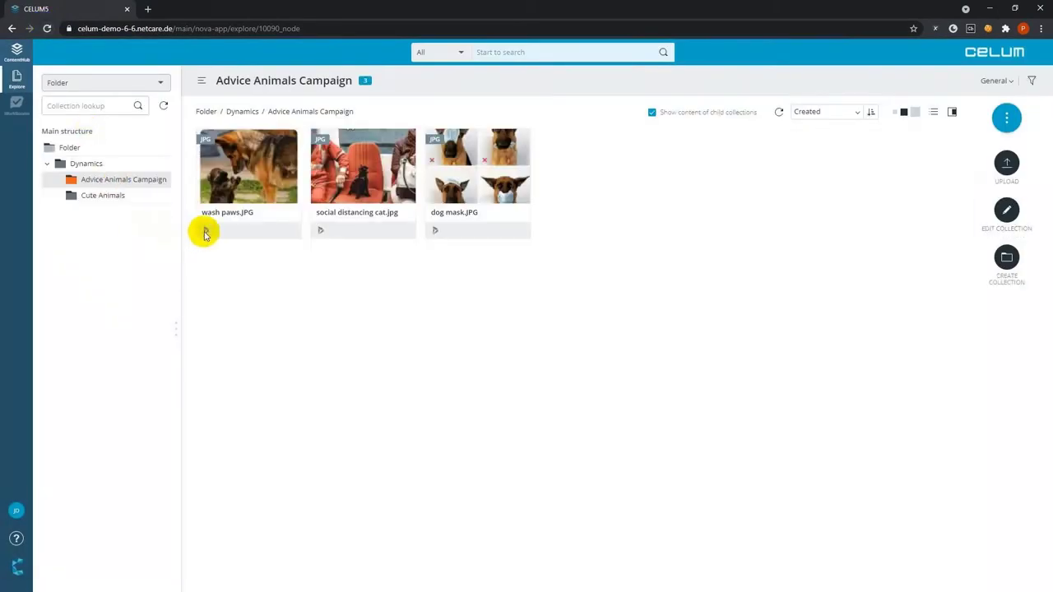
mouse_move(206, 234)
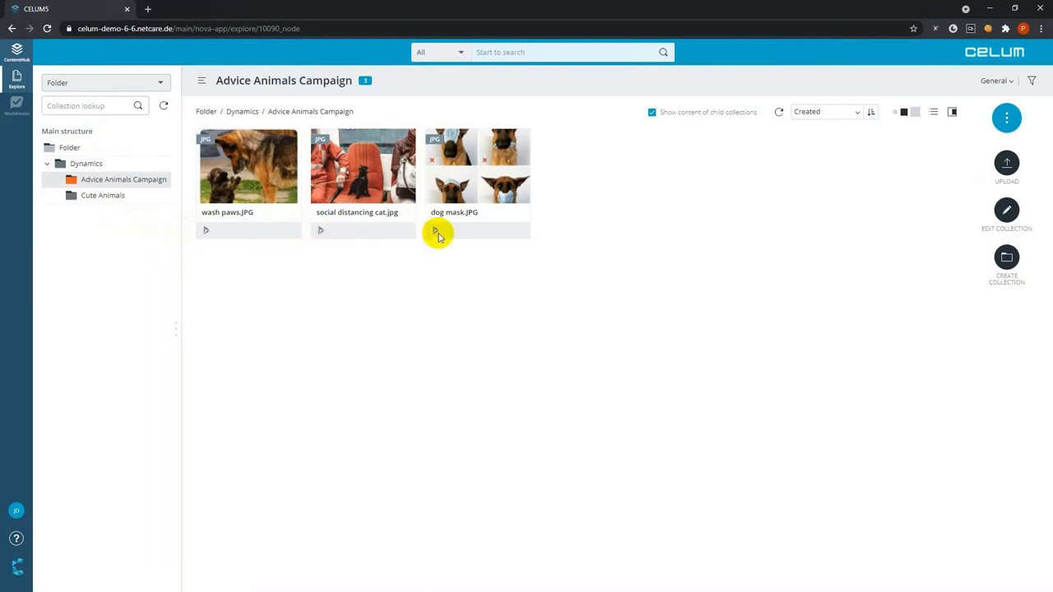
mouse_move(436, 234)
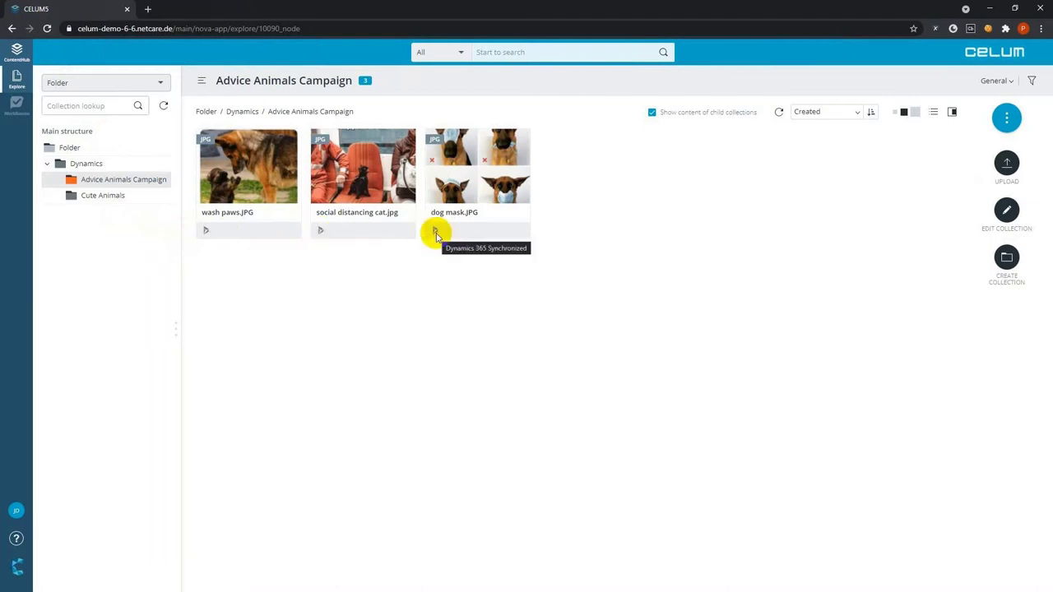
Check the cat image's external references and confirm its Dynamics 365 Marketing image URL opens
left_click(345, 191)
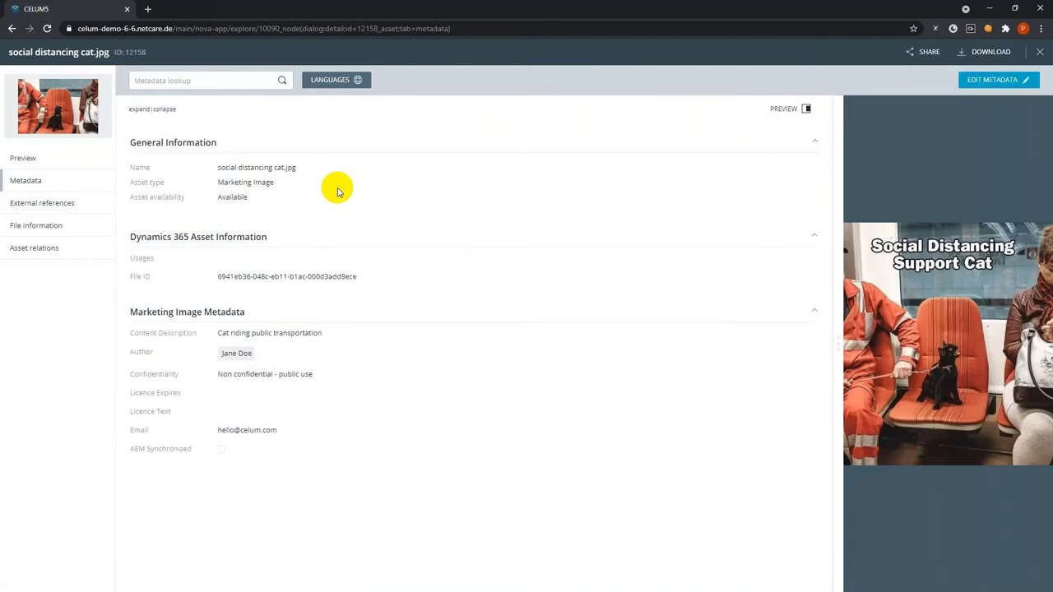
left_click(72, 203)
left_click(362, 170)
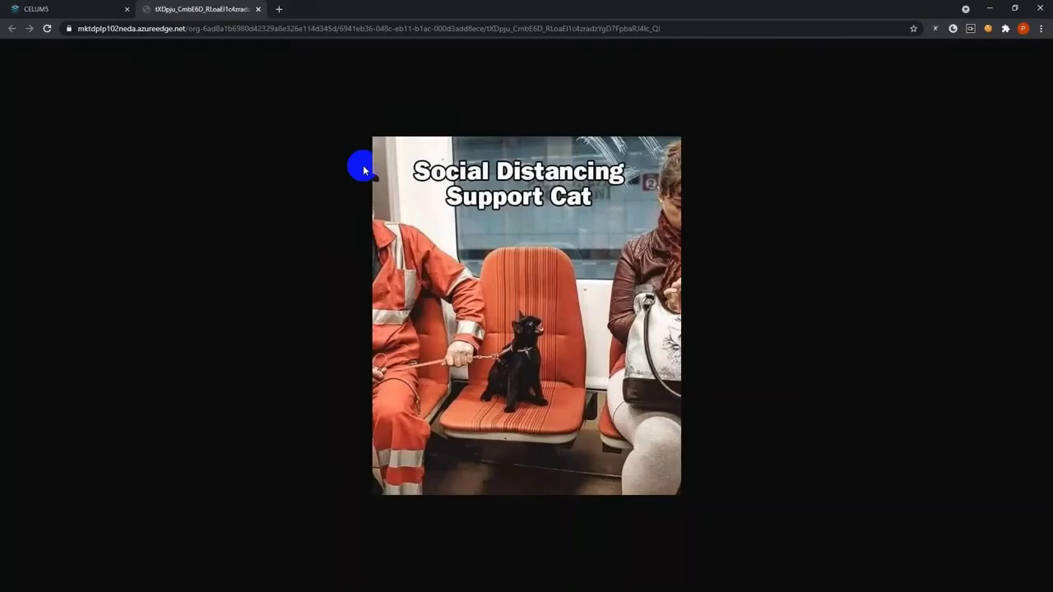
left_click(258, 9)
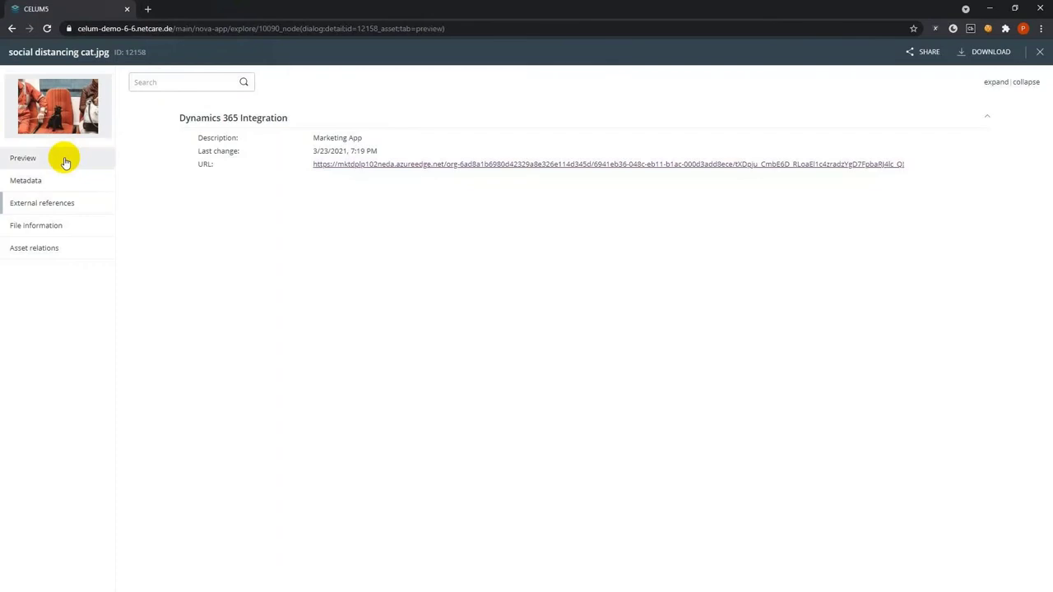
left_click(66, 162)
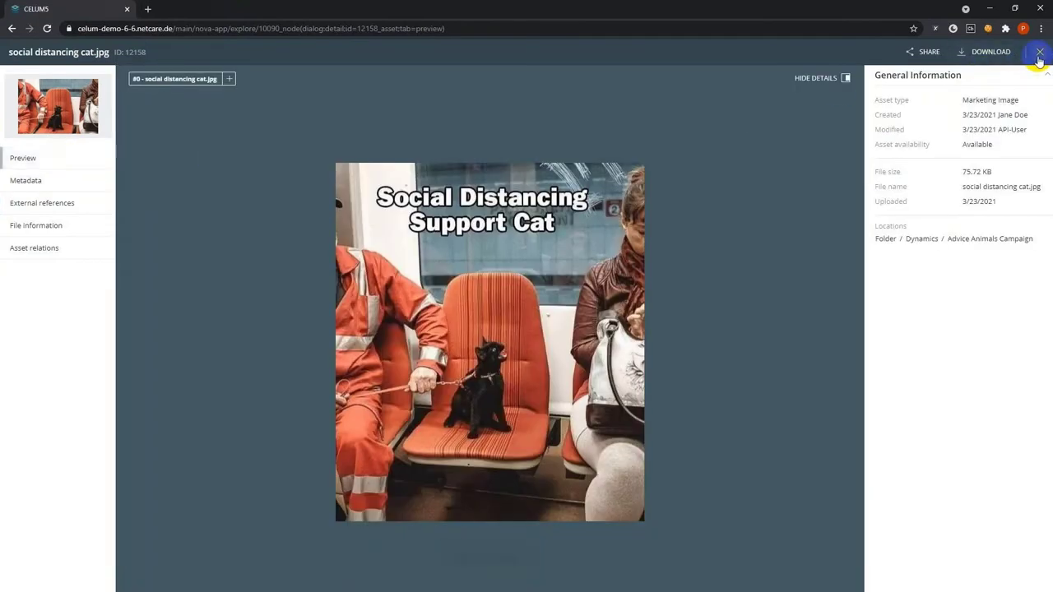
left_click(1038, 55)
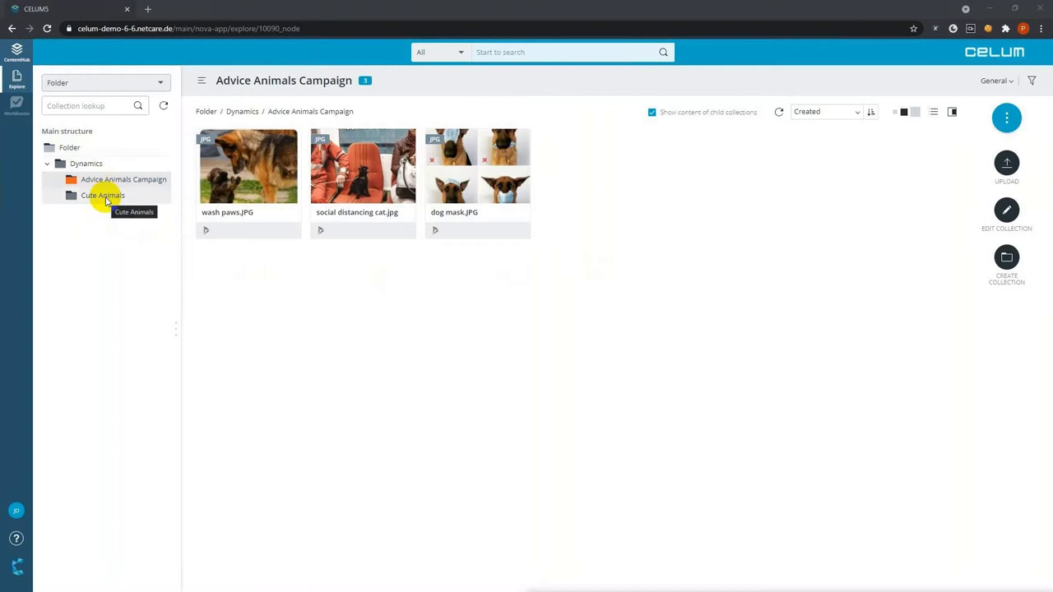
Add all three campaign images to the Dynamics > Animals > Advice Animals keyword
left_click(207, 197)
left_click(450, 197, "shift")
right_click(450, 197)
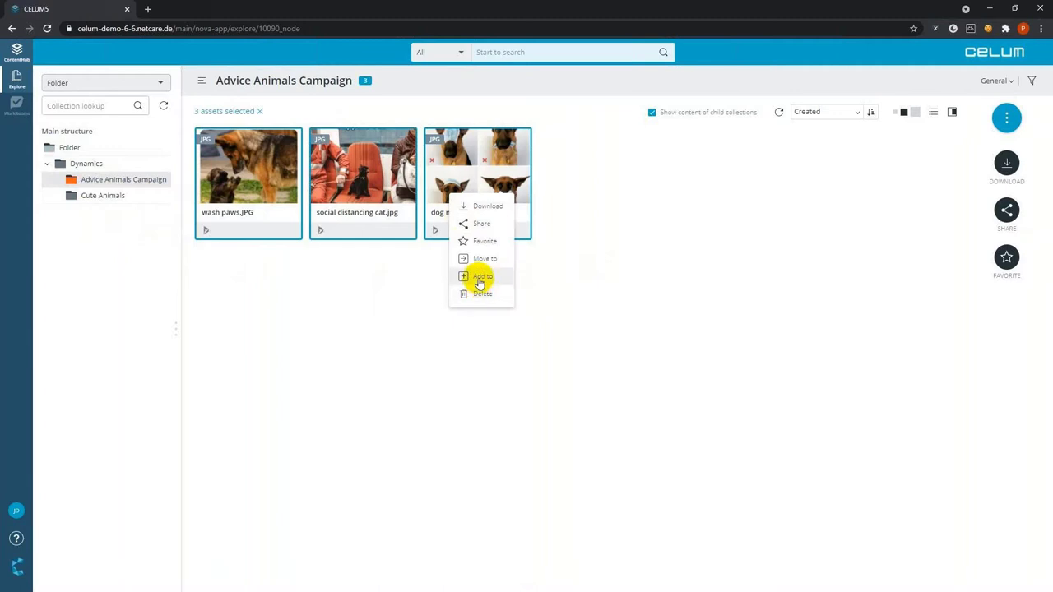
left_click(481, 278)
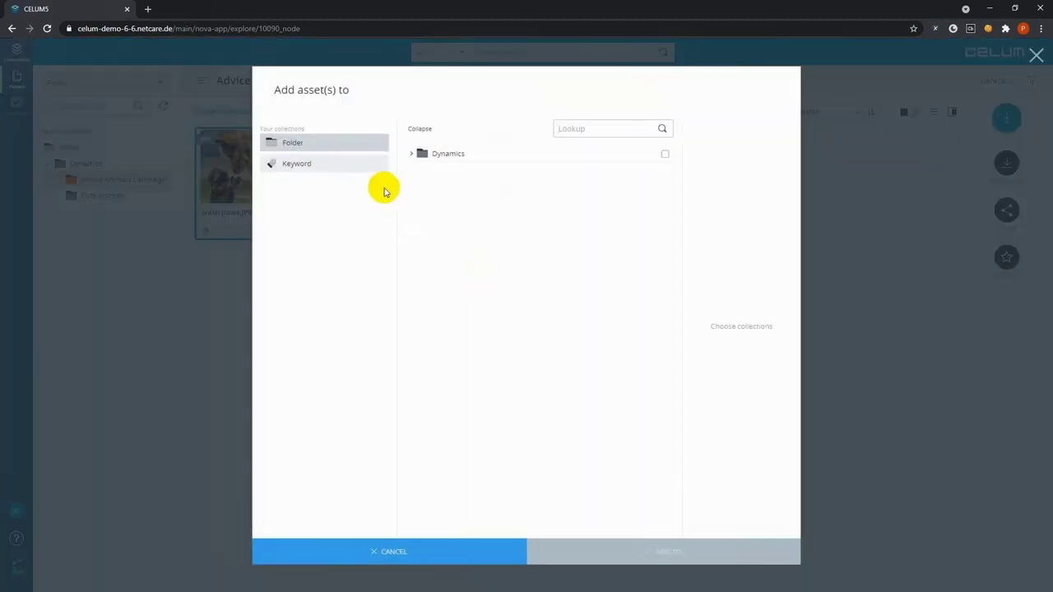
left_click(337, 176)
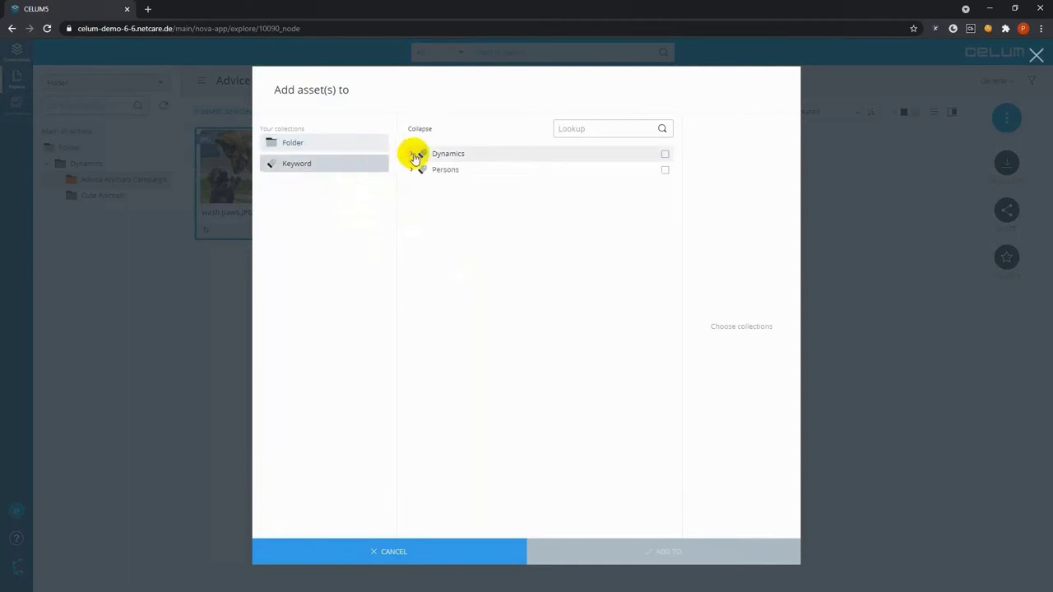
left_click(413, 156)
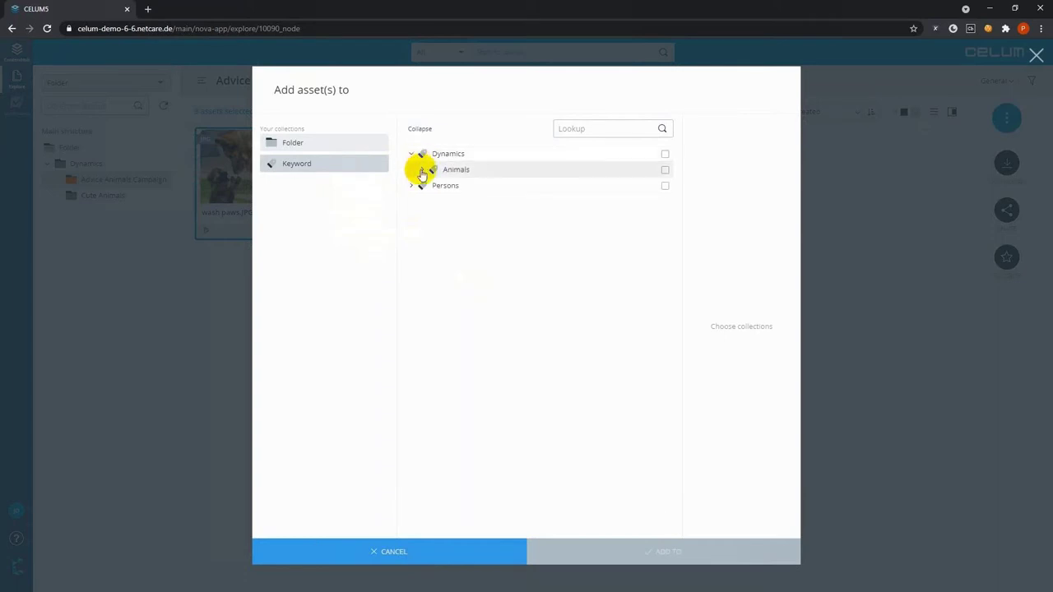
left_click(422, 171)
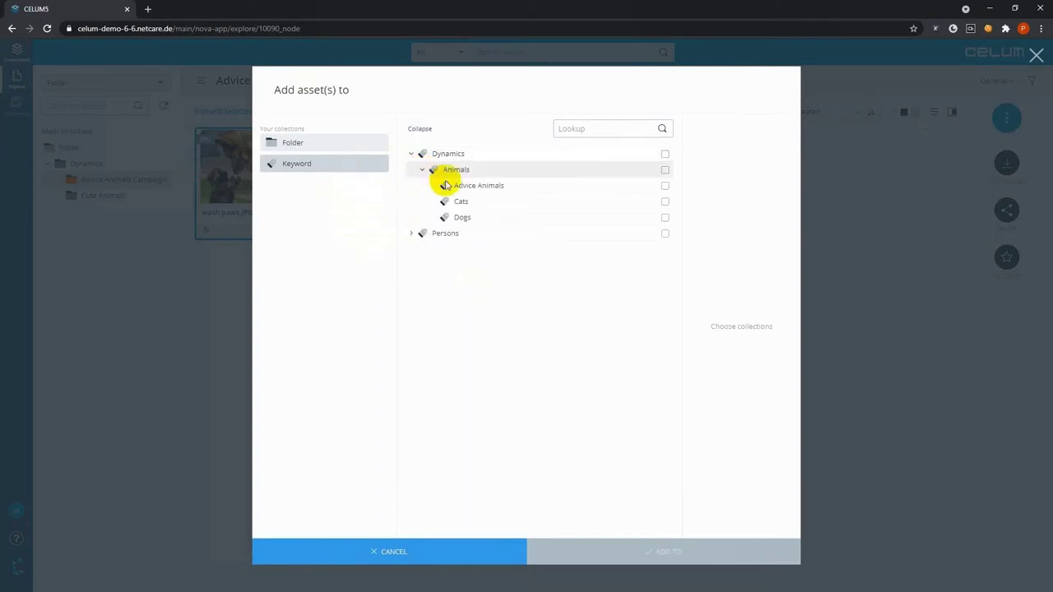
left_click(470, 190)
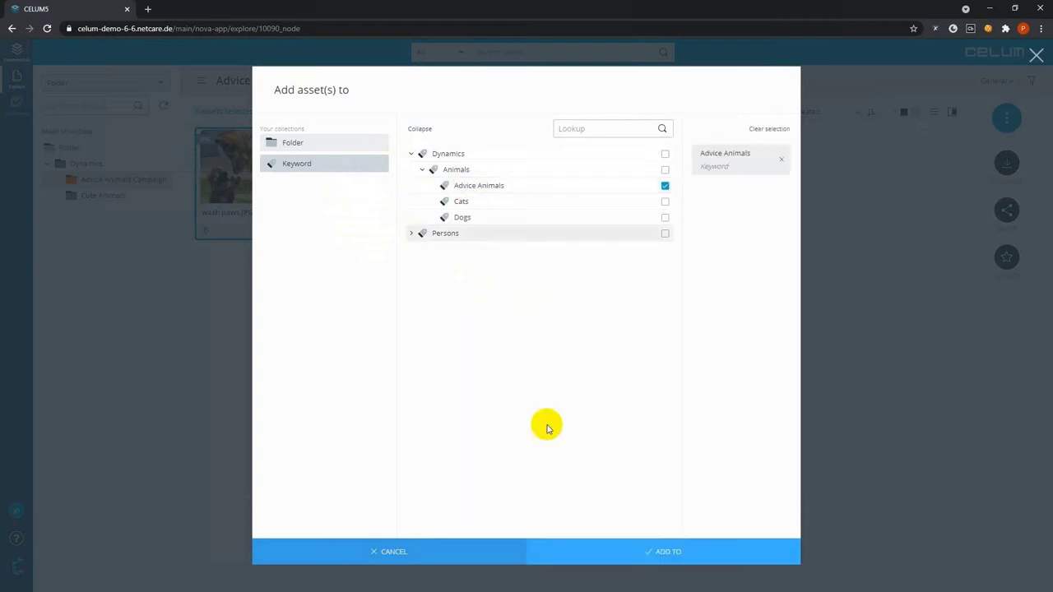
left_click(563, 550)
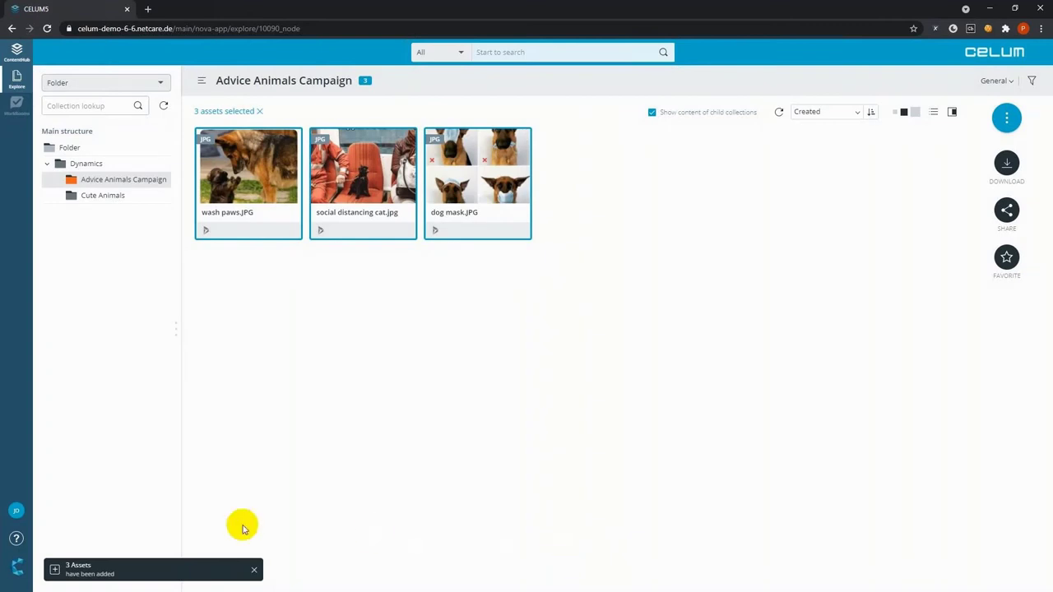
left_click(254, 571)
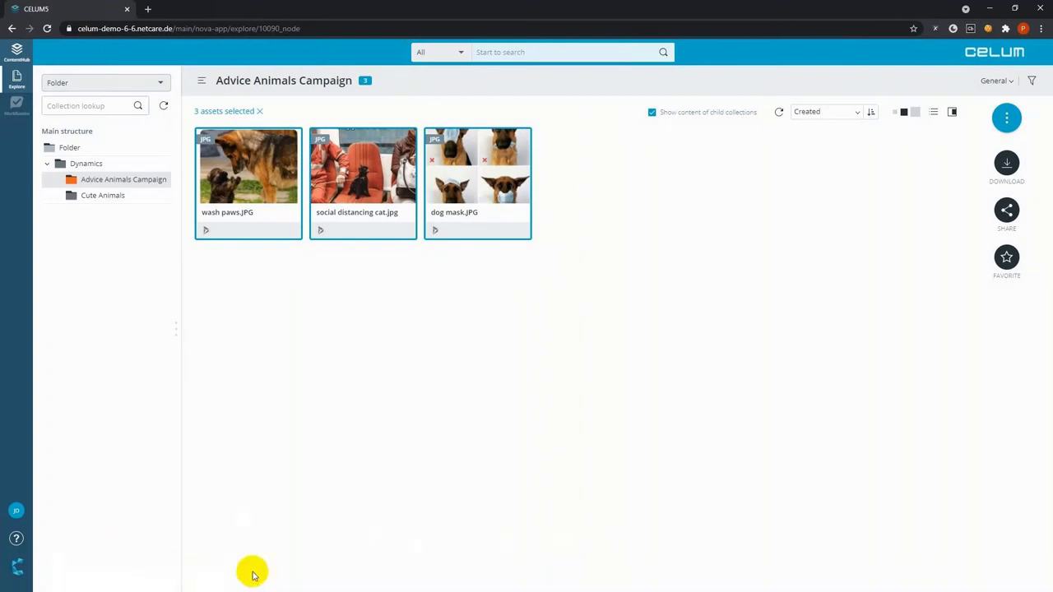
left_click(294, 426)
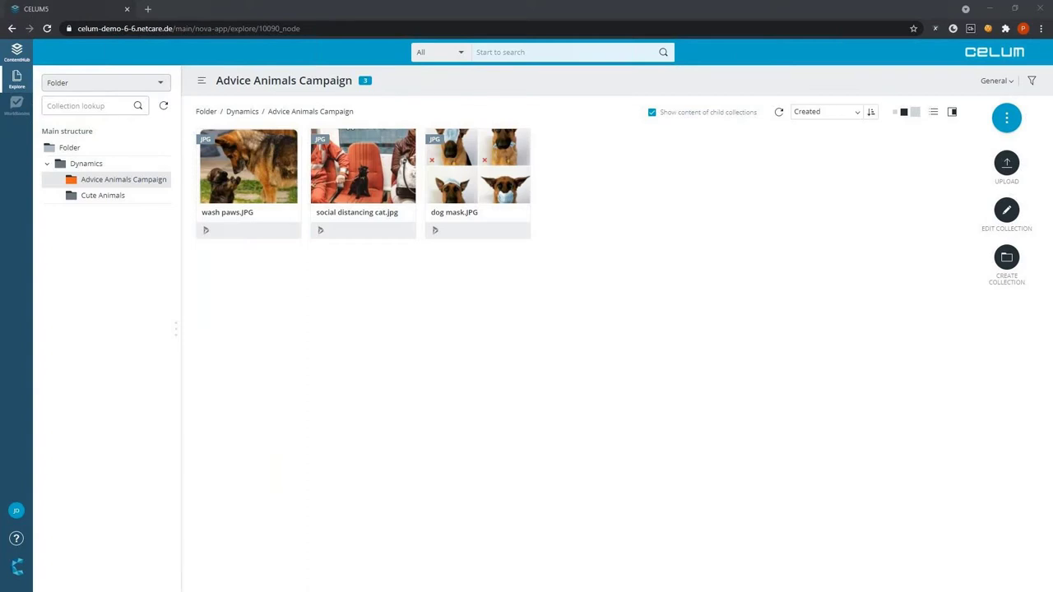
key("alt+Tab")
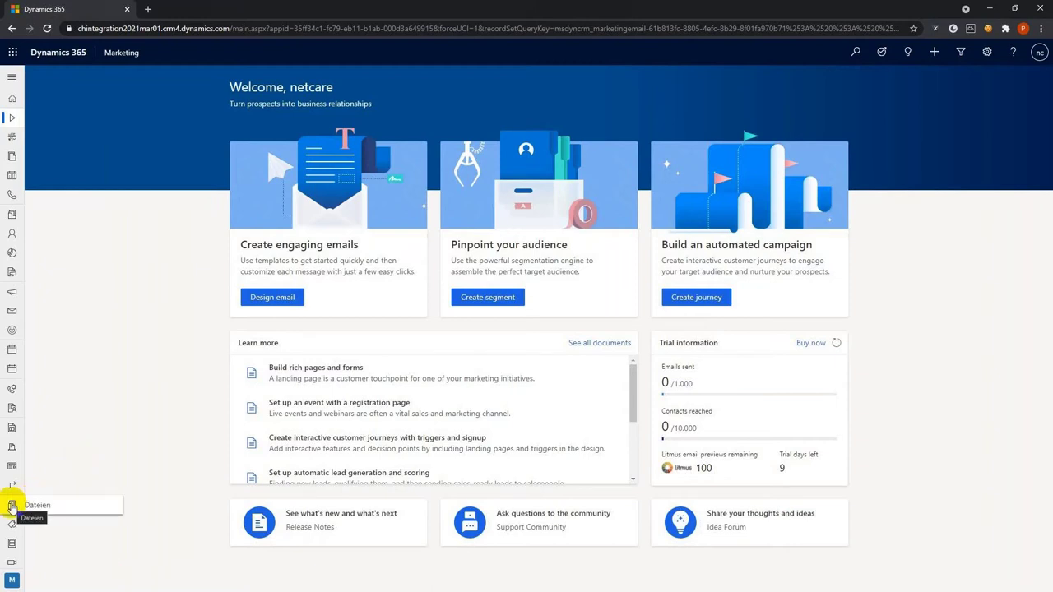
Open the Dateien gallery listing the nine images synced from CELUM
left_click(33, 507)
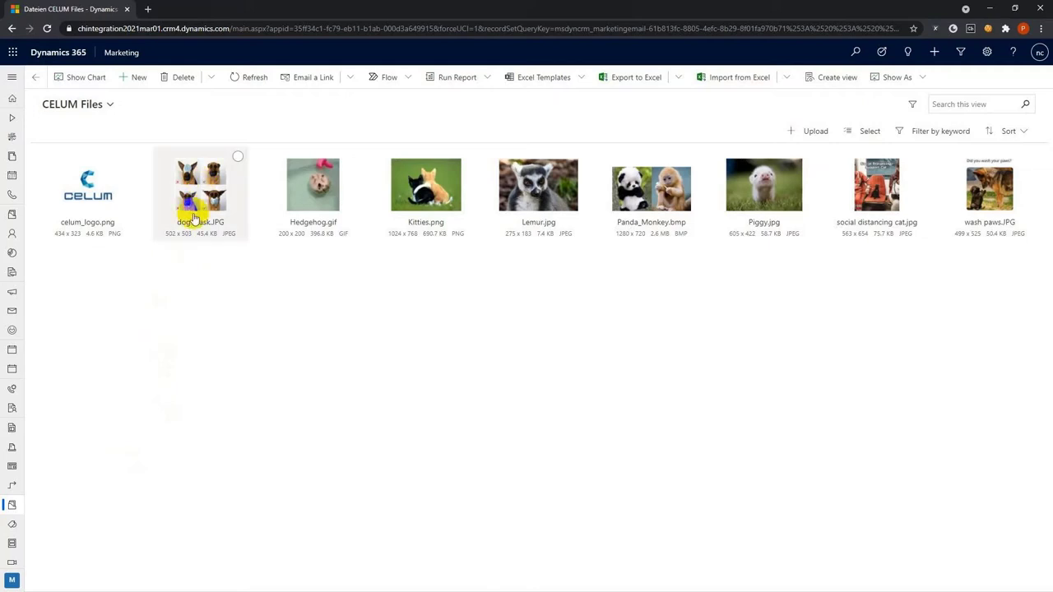
left_click(109, 105)
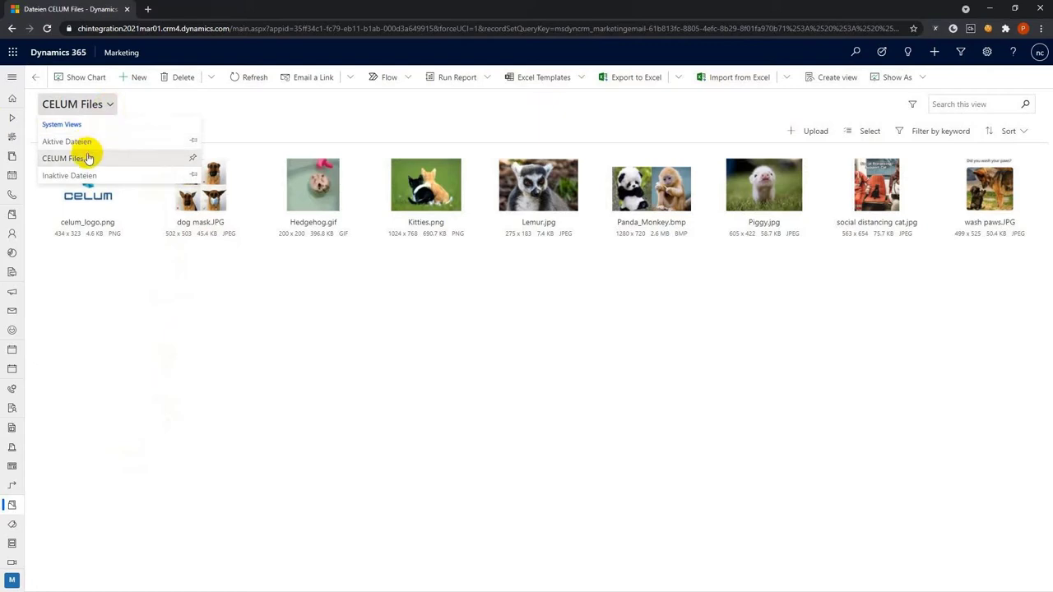
left_click(683, 289)
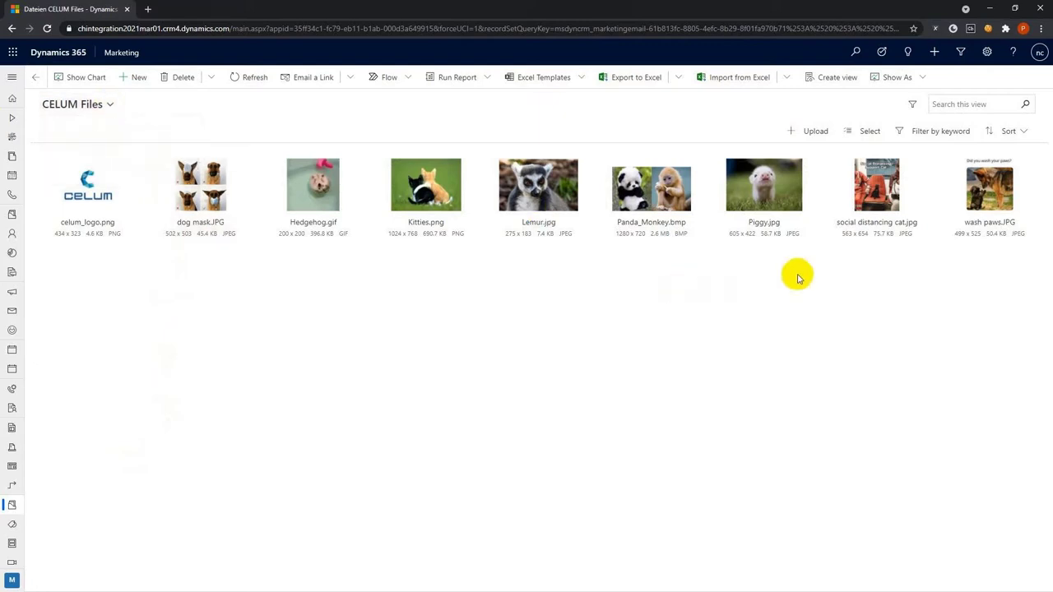
left_click(875, 221)
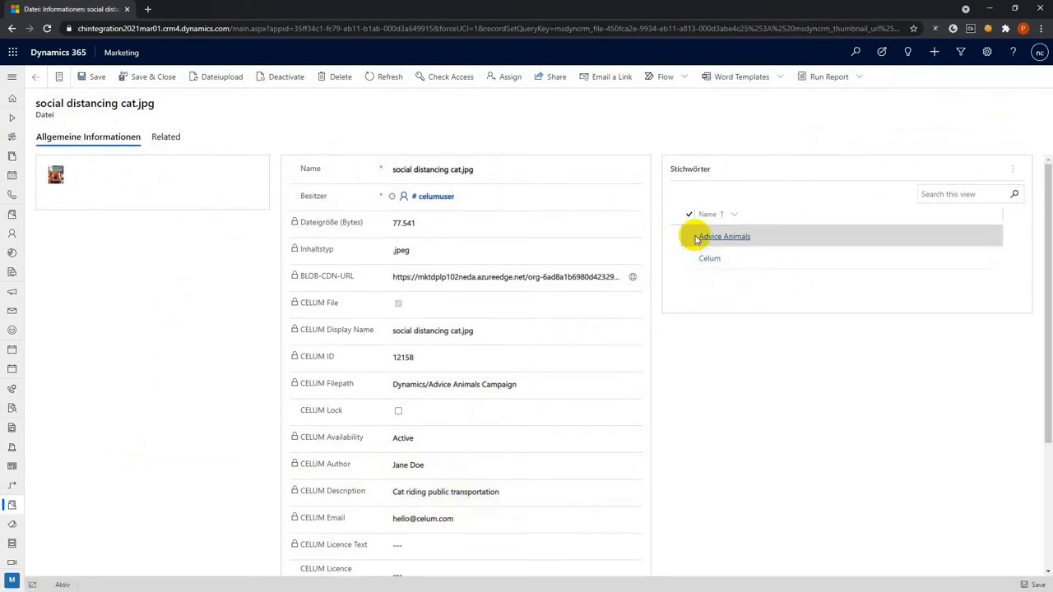
scroll(747, 341, "down", 2)
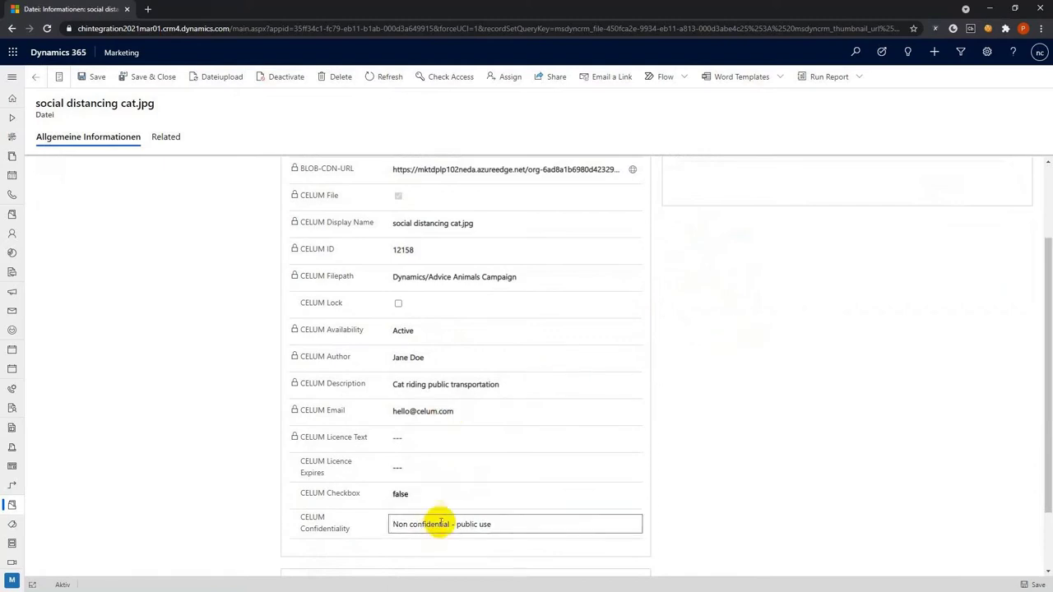
scroll(436, 522, "up", 2)
left_click(36, 78)
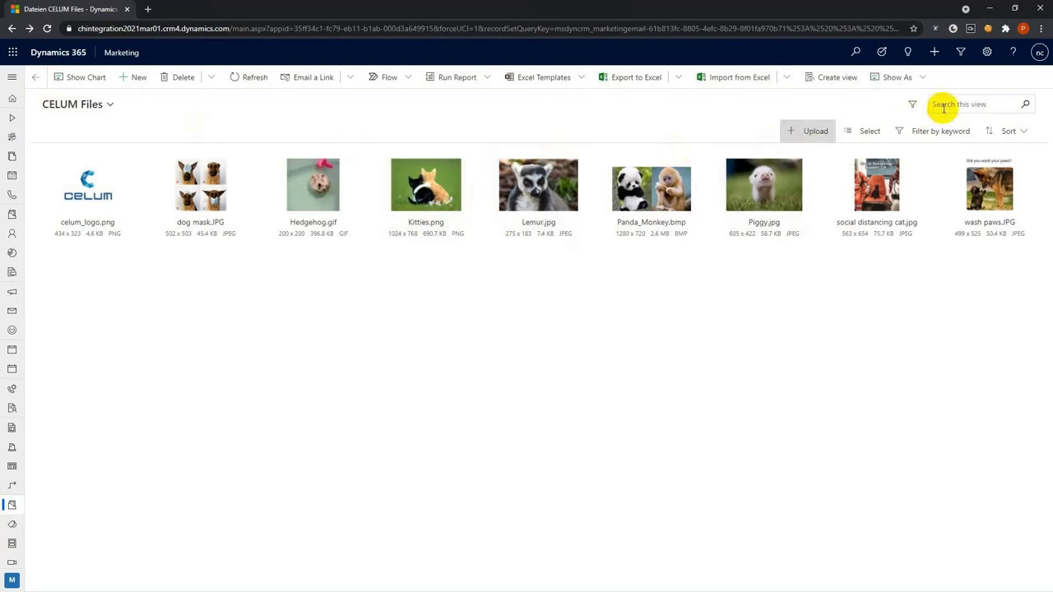
Review file usage in the Read Only Grid view, then reopen Dateien with the keyword filter
left_click(919, 78)
left_click(905, 107)
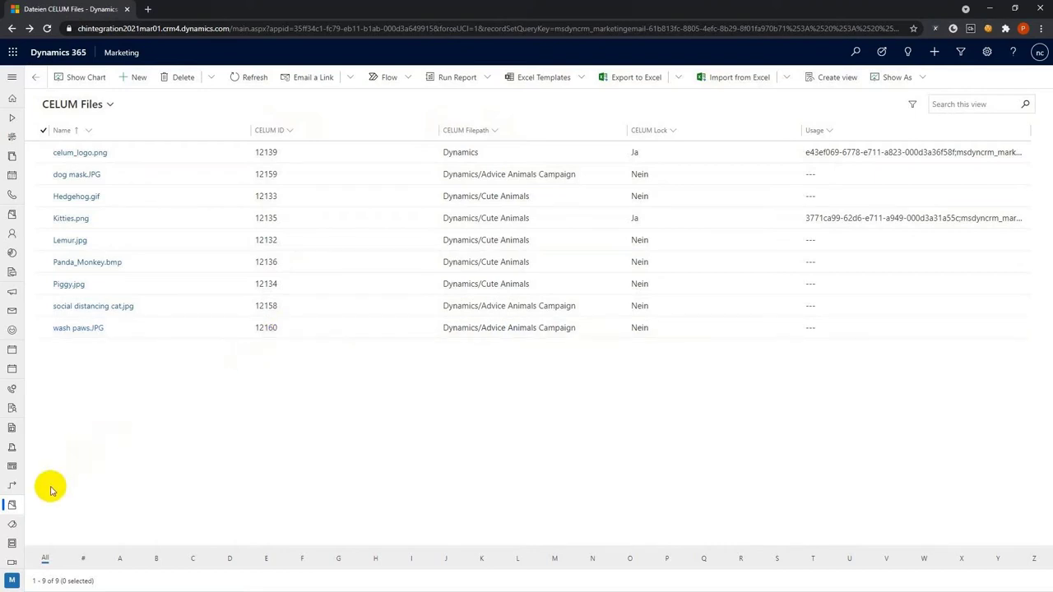
left_click(36, 78)
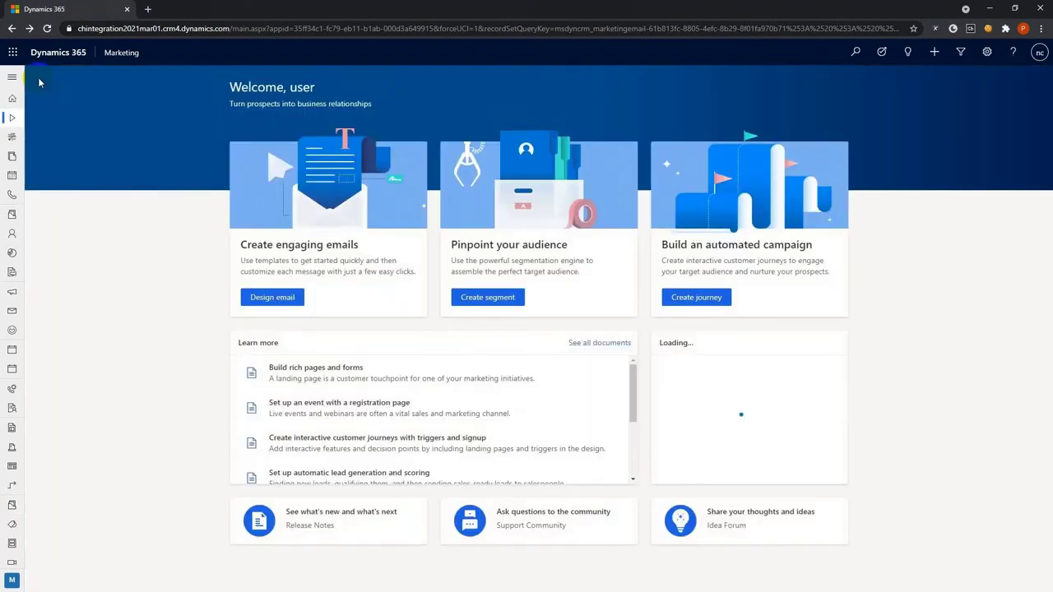
left_click(5, 508)
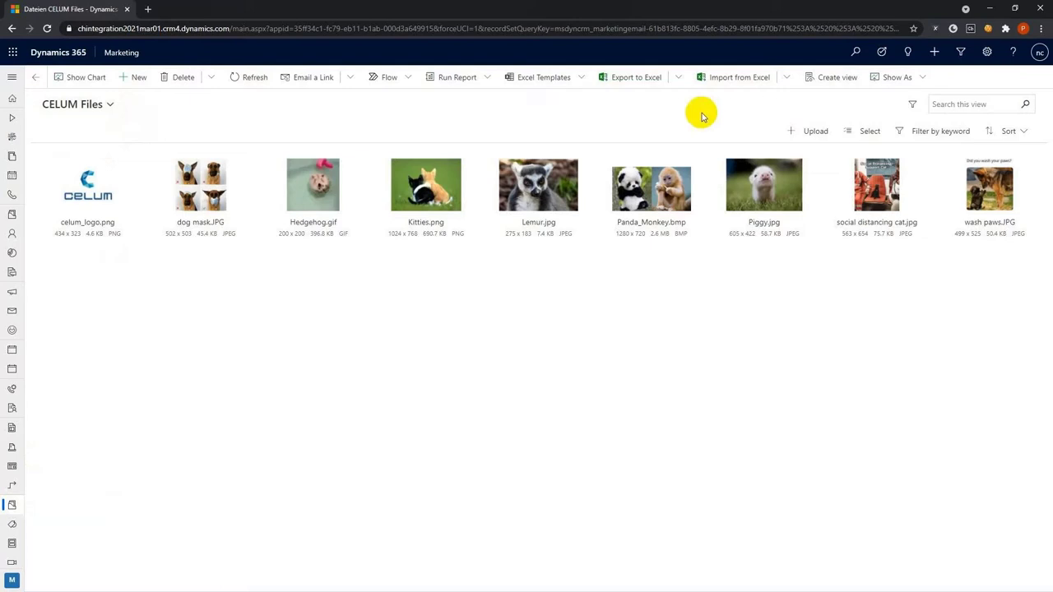
left_click(922, 133)
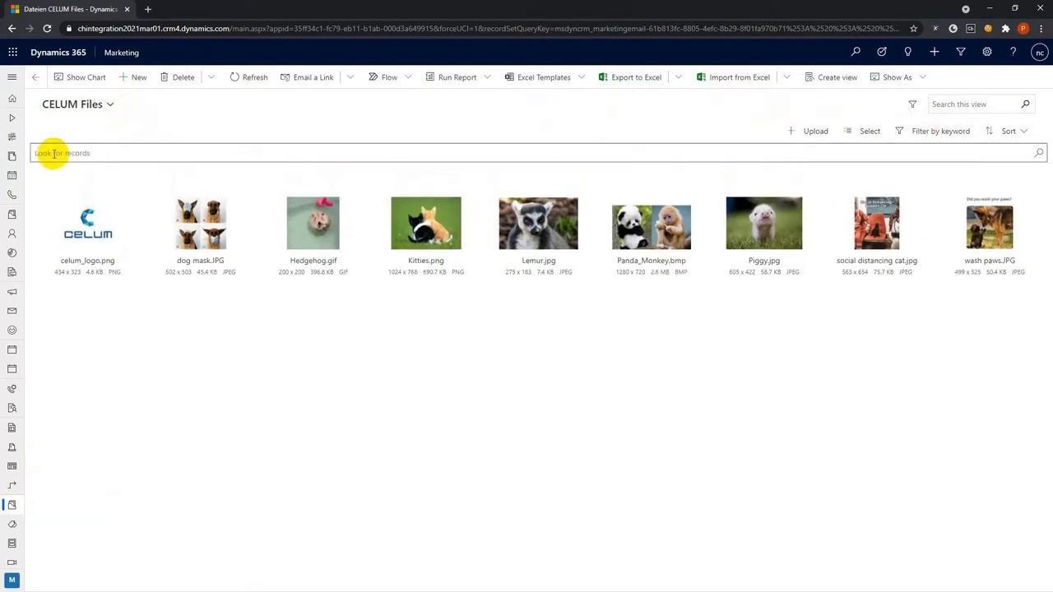
Search 'adv' and filter the CELUM Files gallery to the Advice Animals keyword
left_click(53, 153)
type("adv")
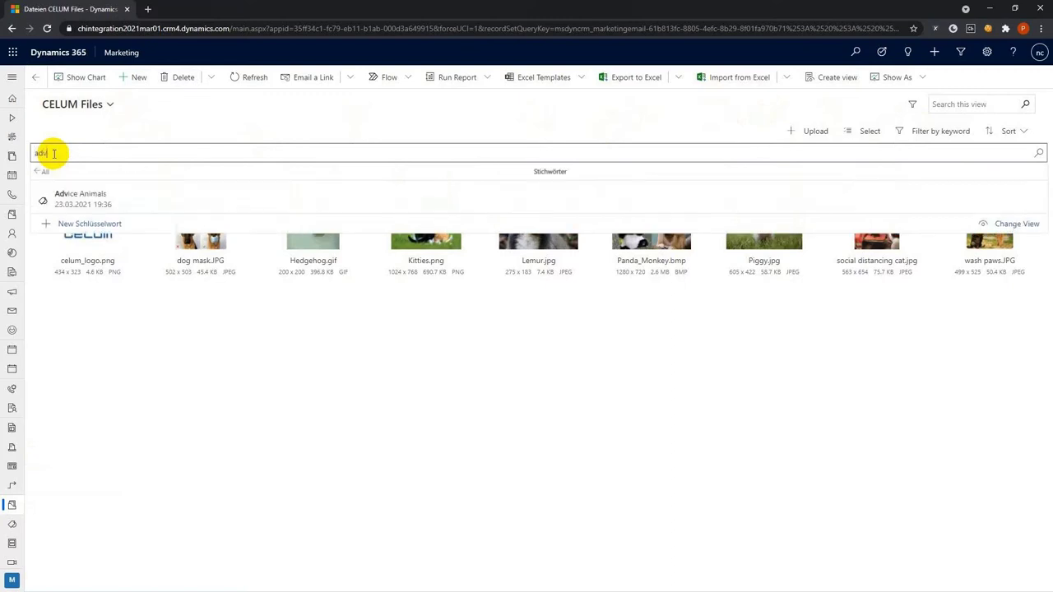
left_click(69, 191)
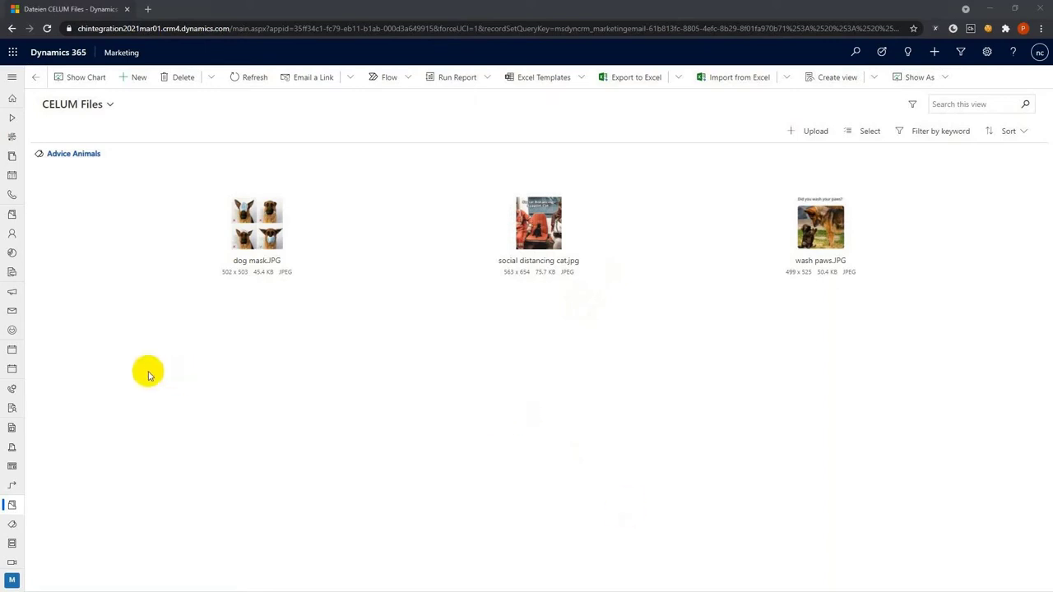
left_click(15, 335)
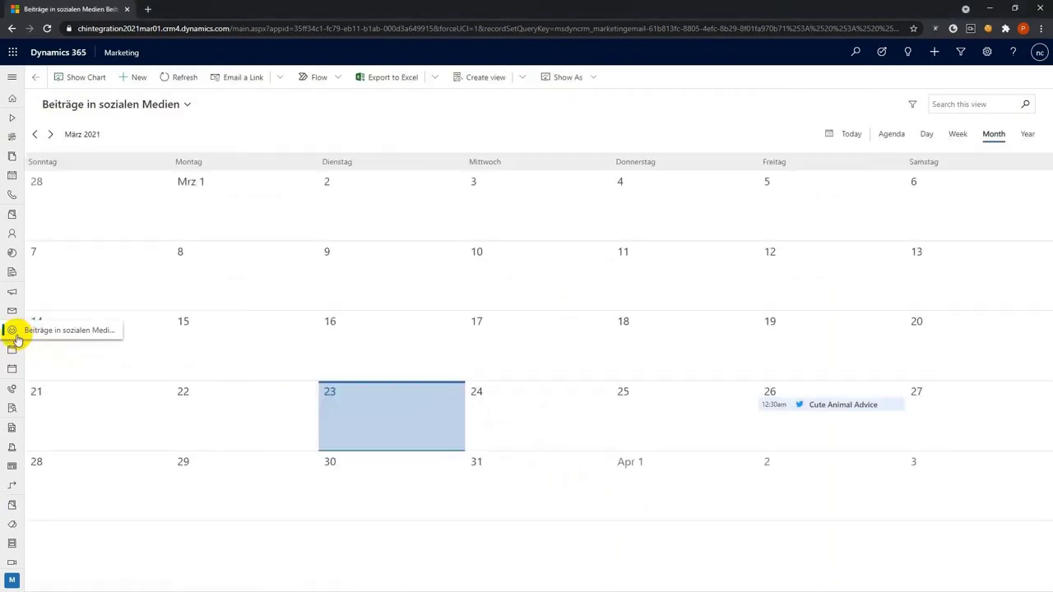
Open the Cute Animal Advice post's media picker, filtered by the Celum keyword
left_click(840, 406)
left_click(842, 408)
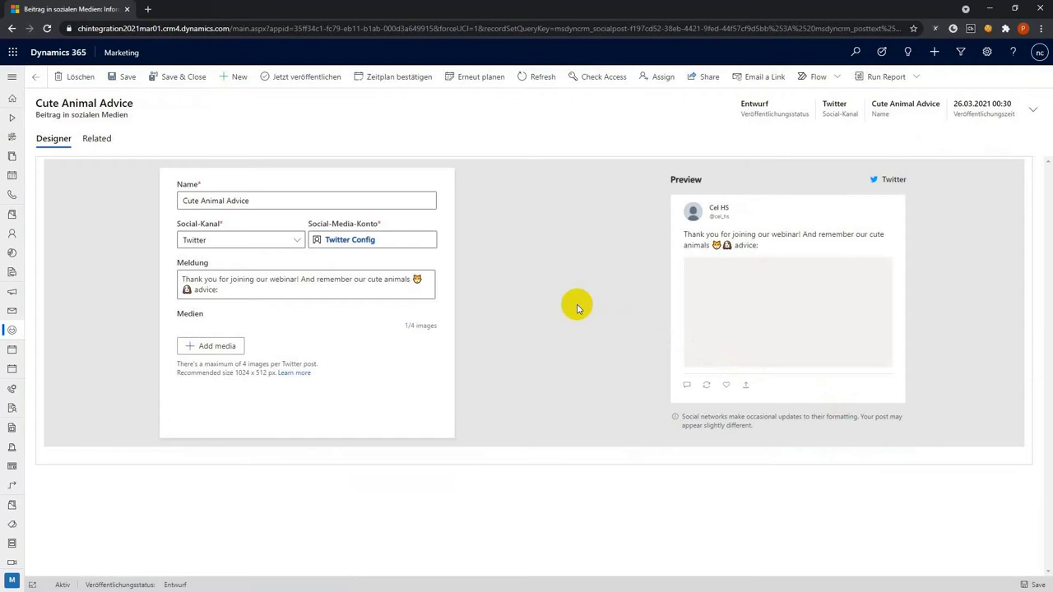
left_click(217, 346)
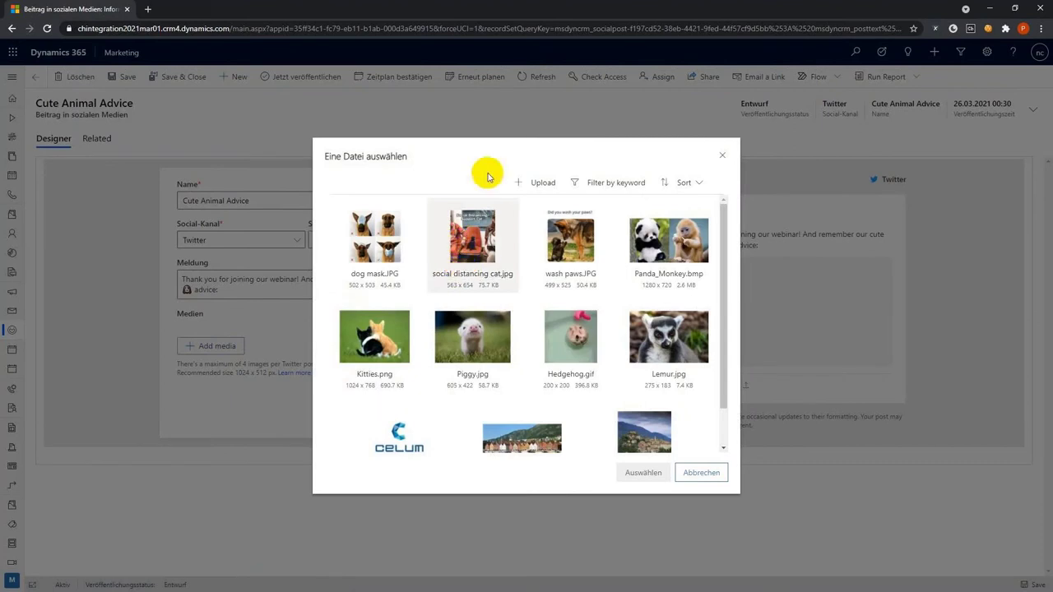
left_click(616, 182)
left_click(520, 204)
type("celum")
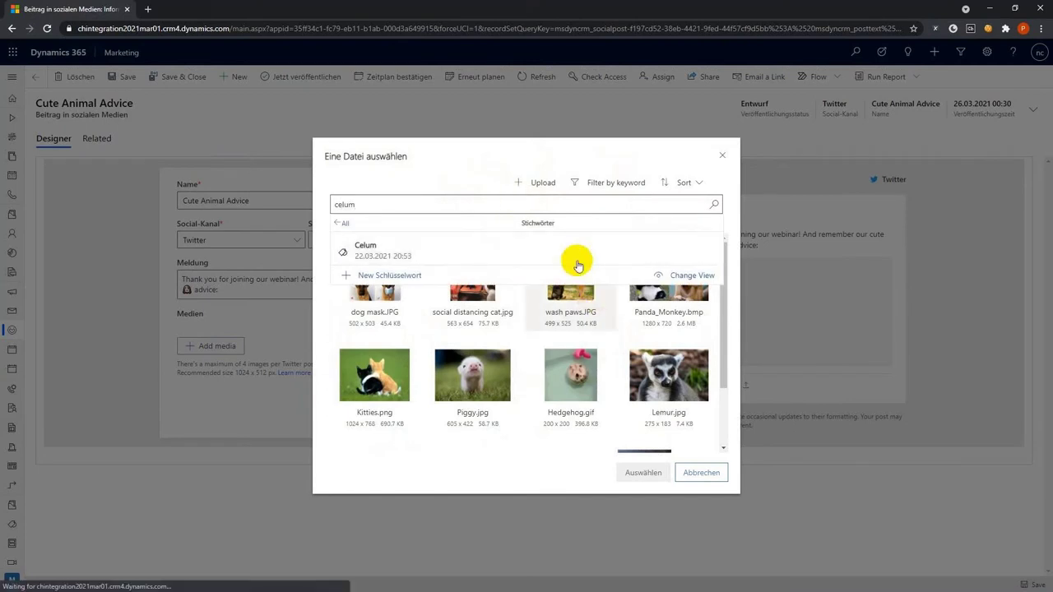
left_click(578, 262)
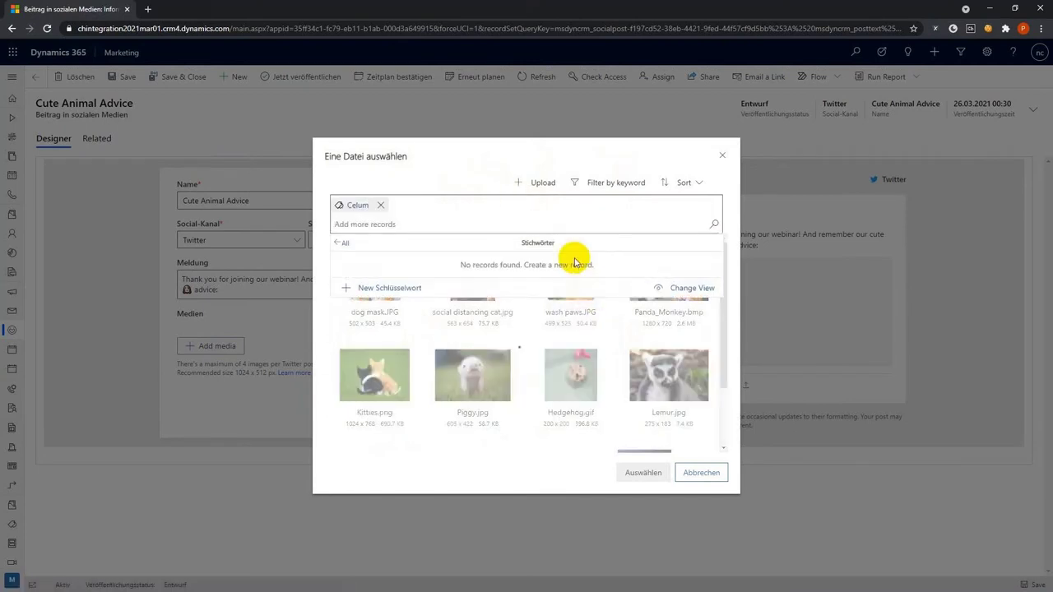
left_click(319, 309)
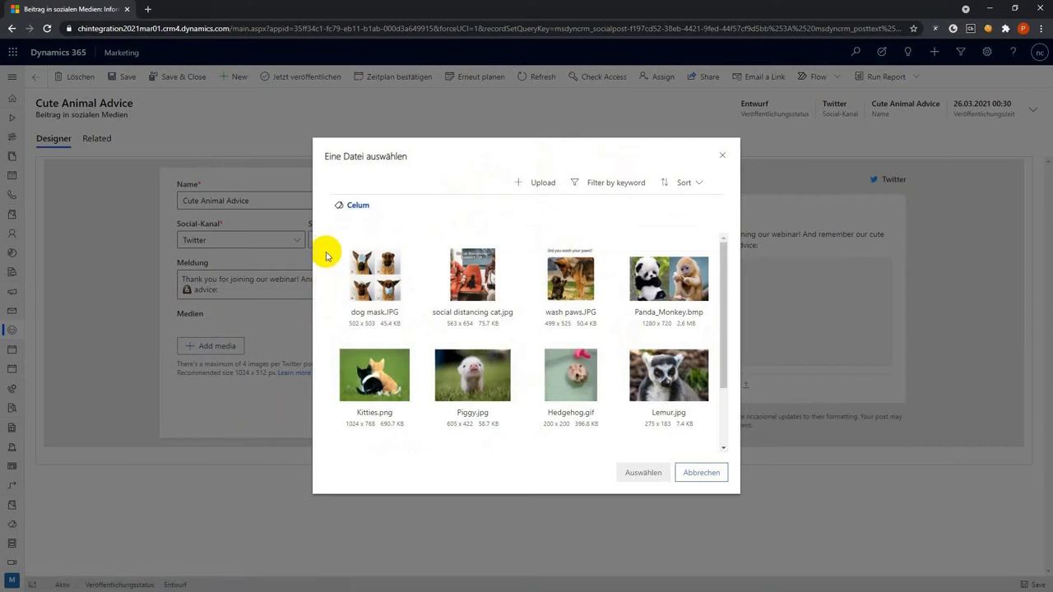
Attach dog mask.JPG to the post and save and close it
left_click(368, 268)
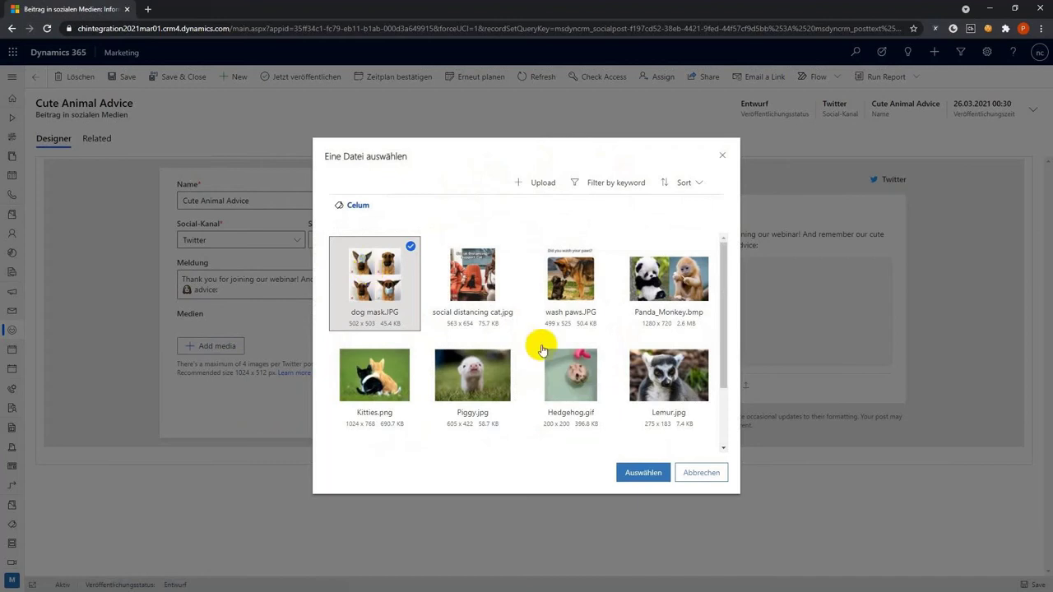
left_click(642, 472)
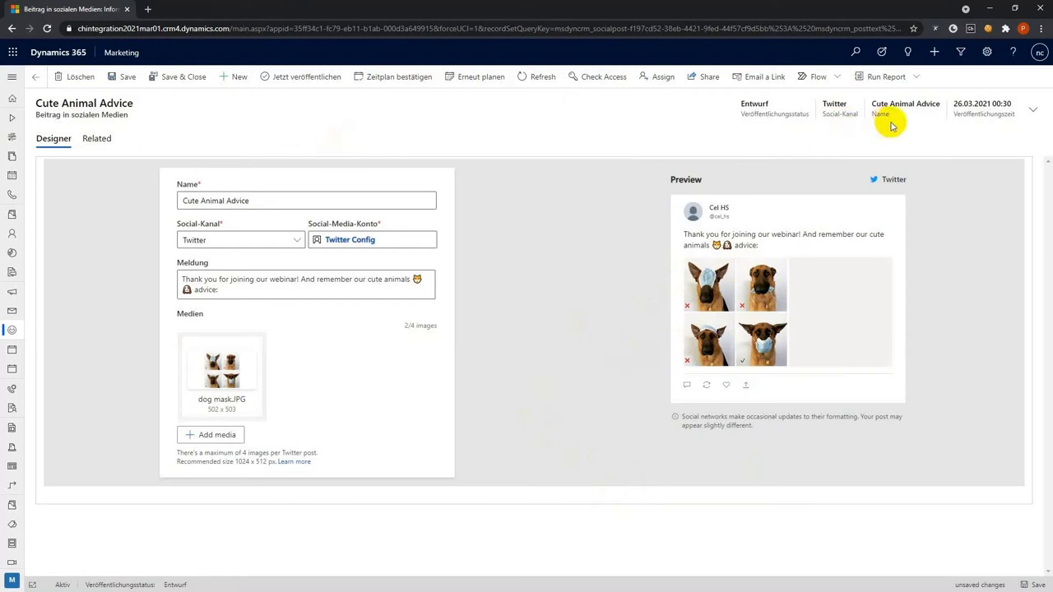
left_click(181, 77)
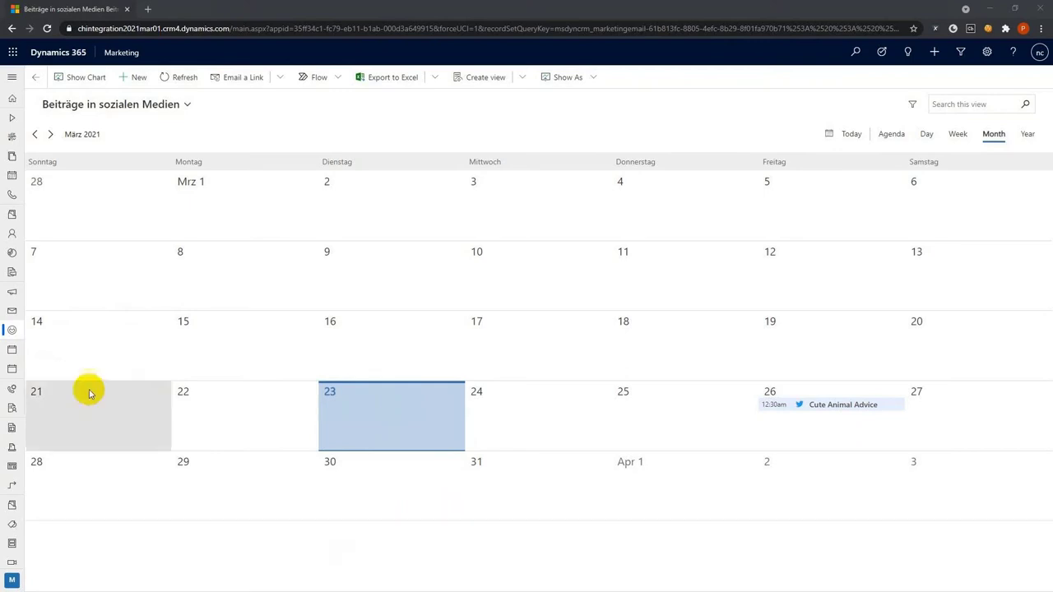
Open the Webinar event record from the active events and show its website and form settings
left_click(16, 349)
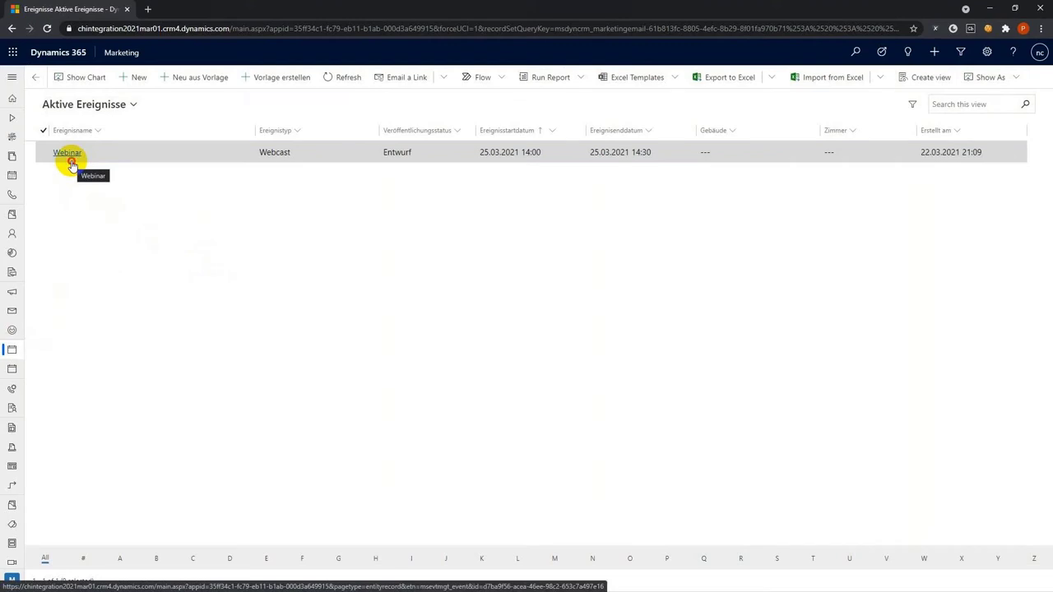
left_click(67, 153)
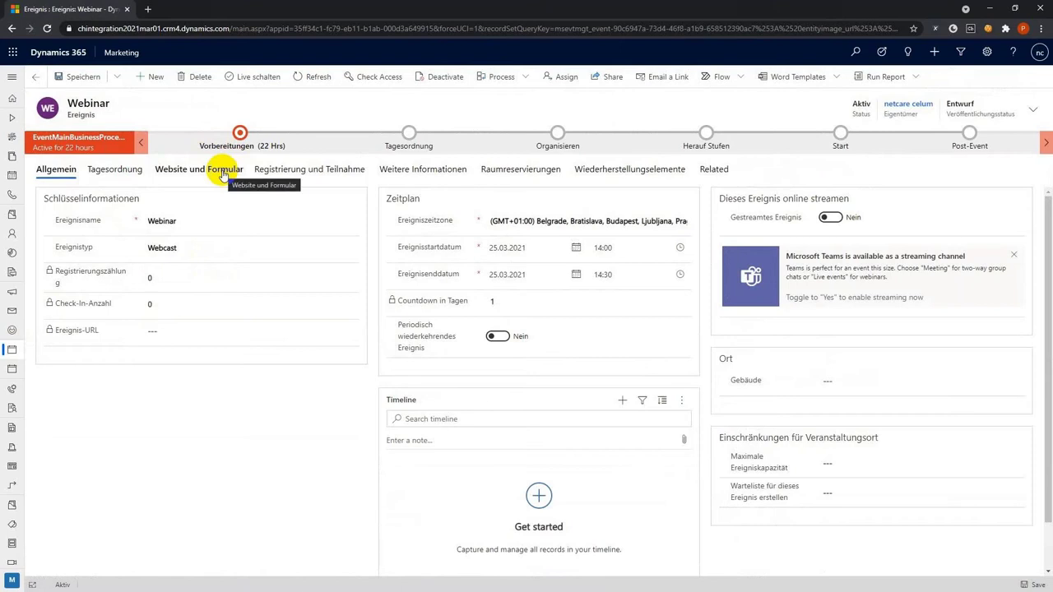
left_click(223, 173)
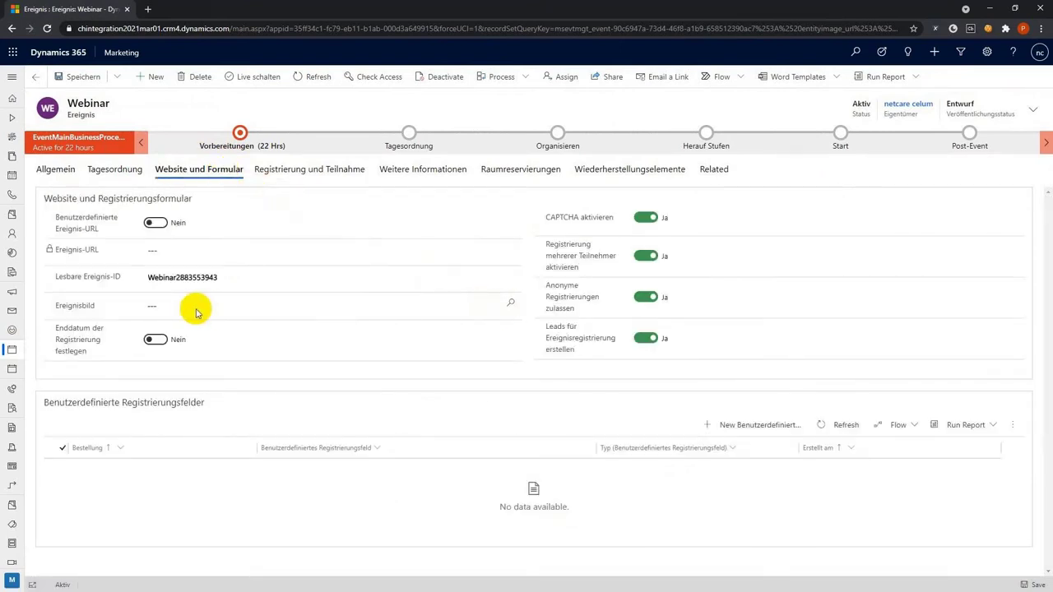
Set the event image to Kitties.png from the 'celum'-filtered files and save the event
left_click(511, 306)
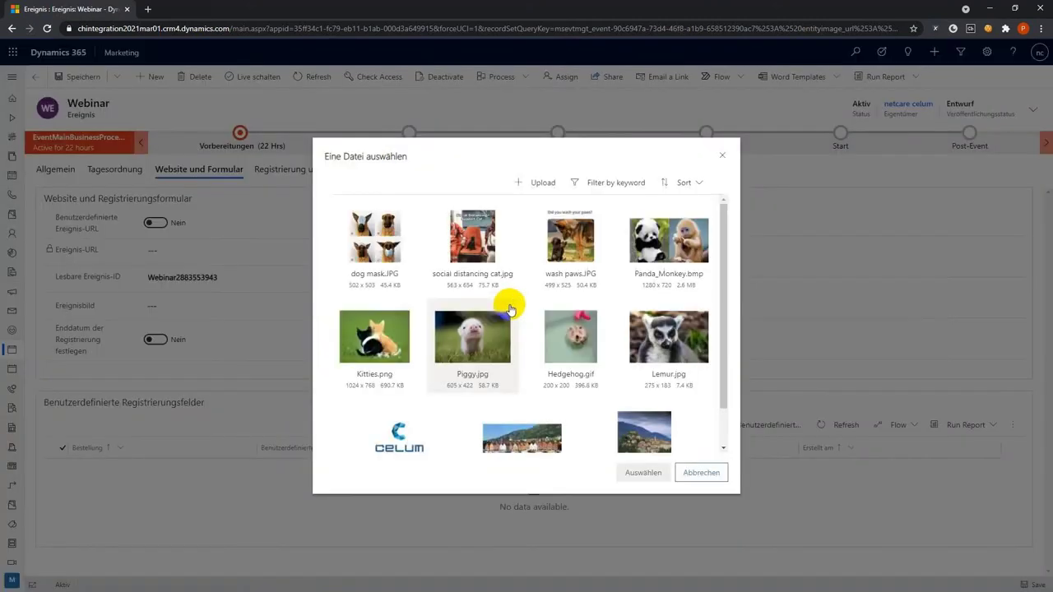
left_click(576, 185)
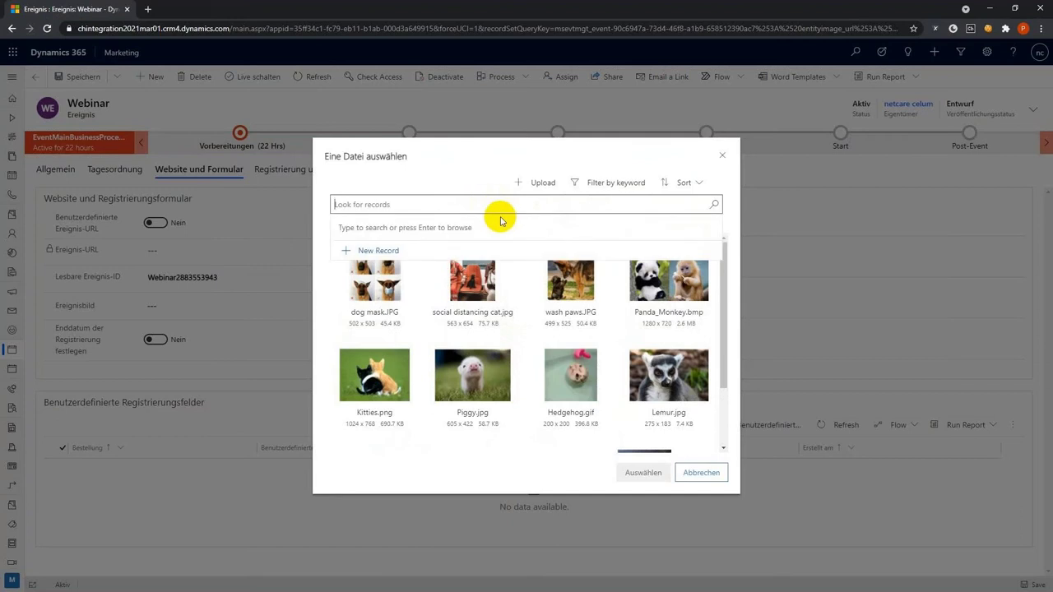
type("celum")
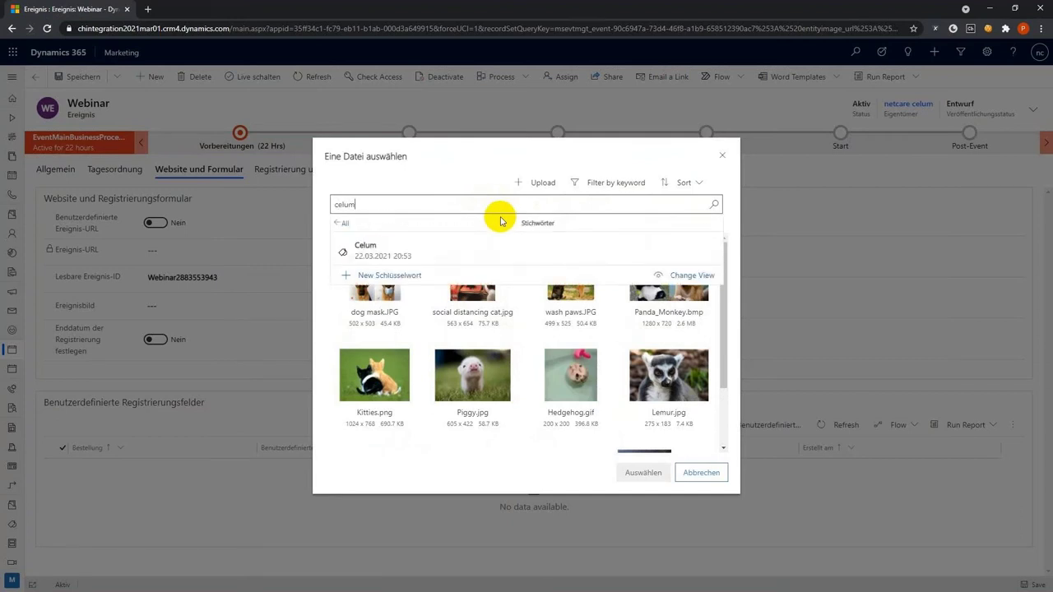
left_click(491, 262)
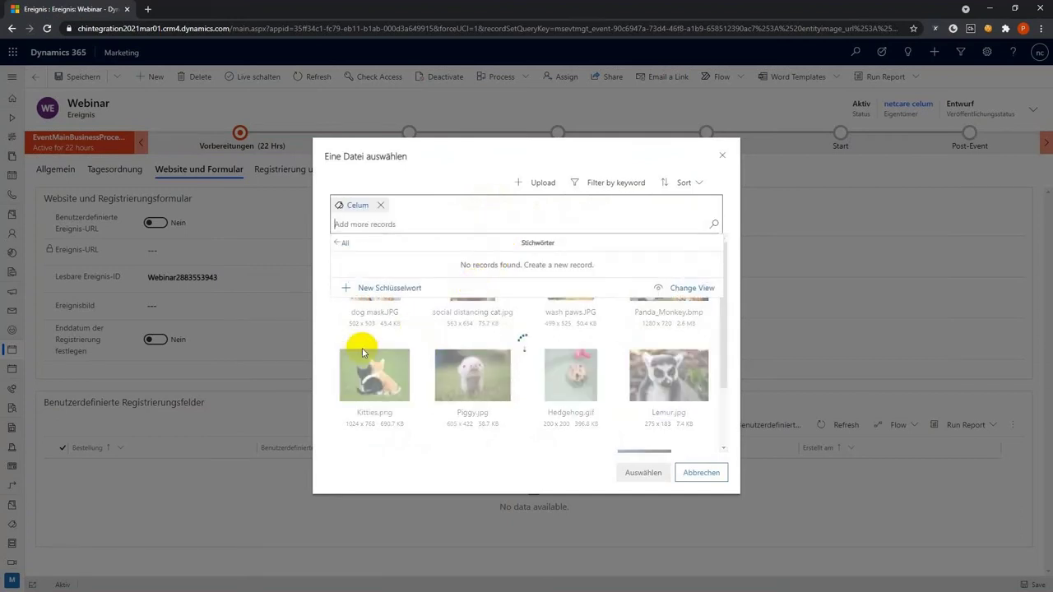
left_click(327, 352)
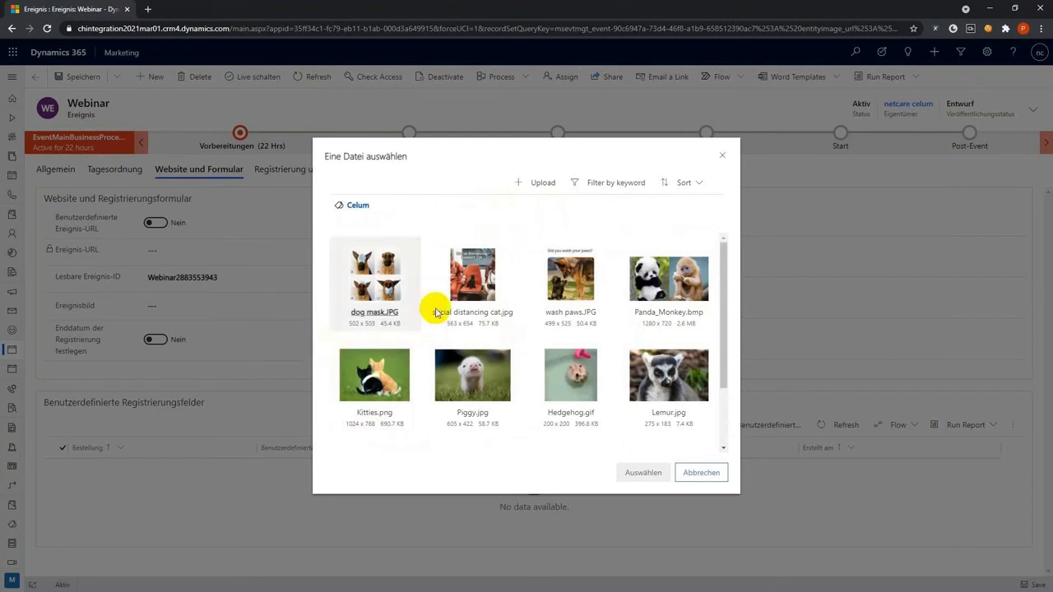
left_click(389, 397)
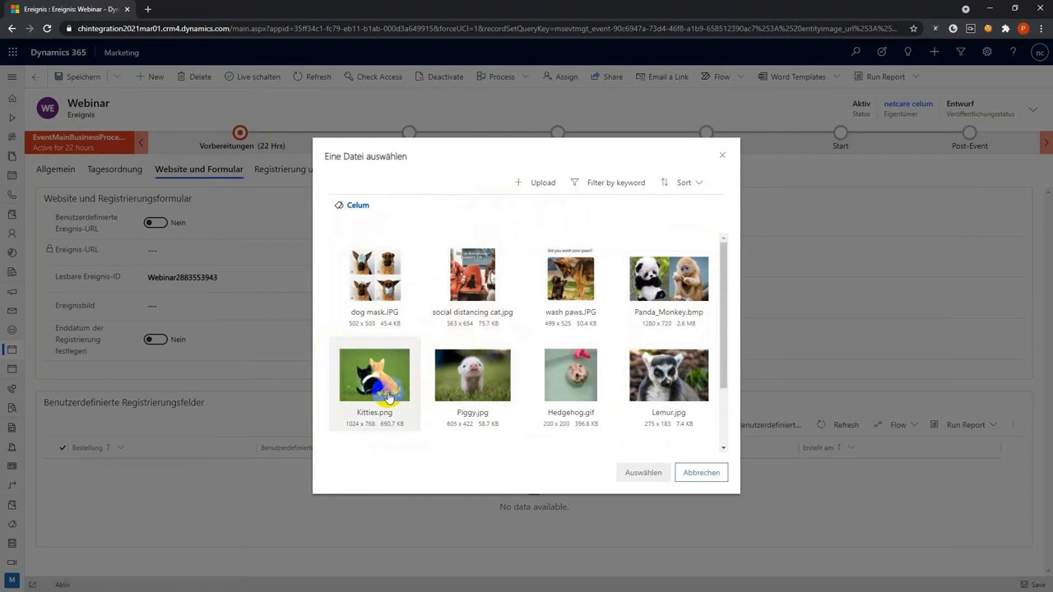
left_click(640, 472)
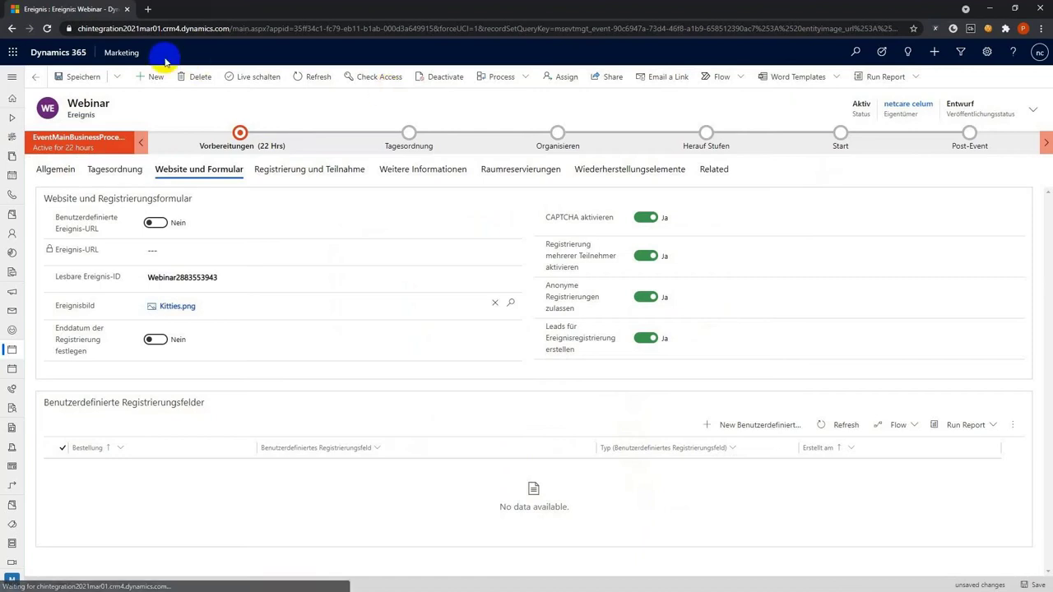
left_click(101, 81)
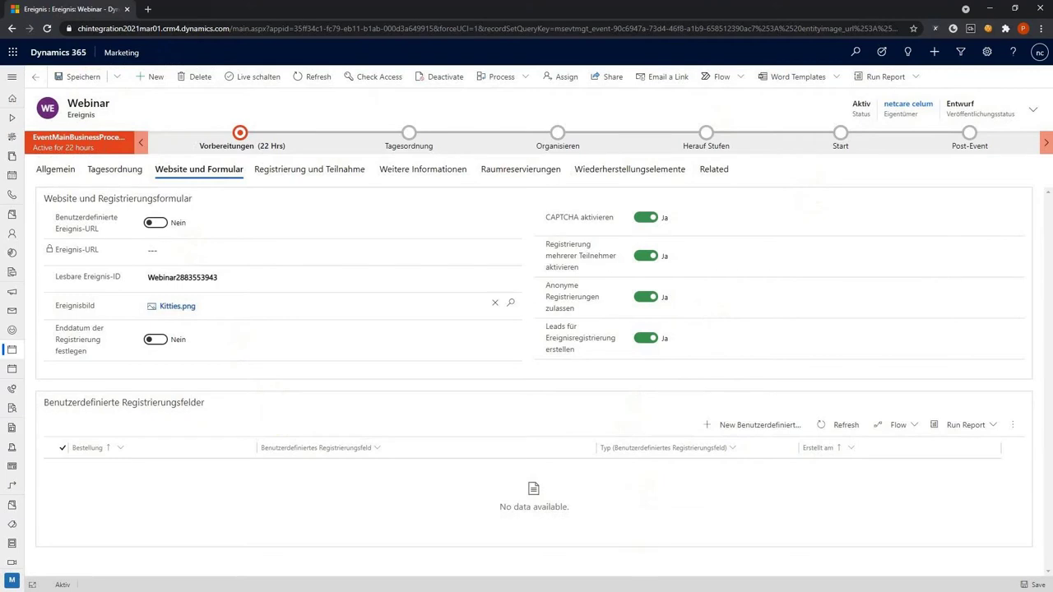
Leave the events list and open Advice Block 1 from the content blocks list
left_click(35, 78)
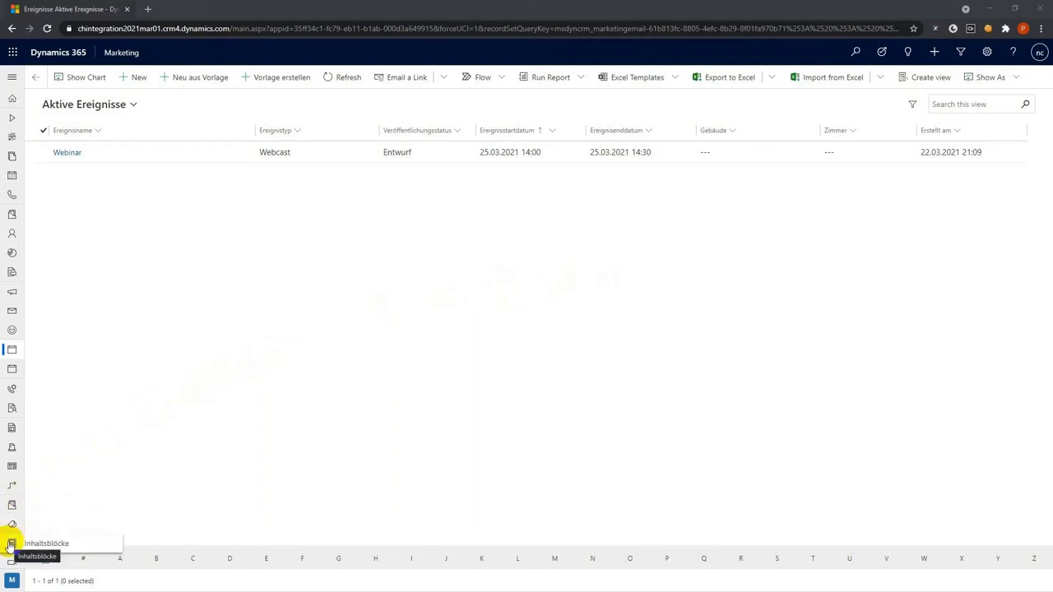
left_click(11, 545)
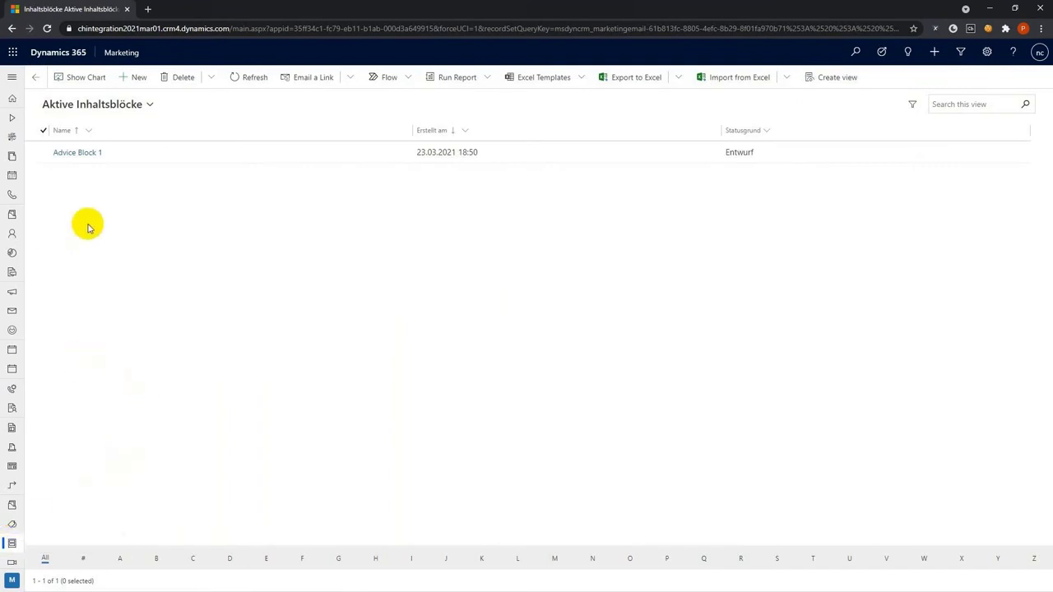
left_click(86, 161)
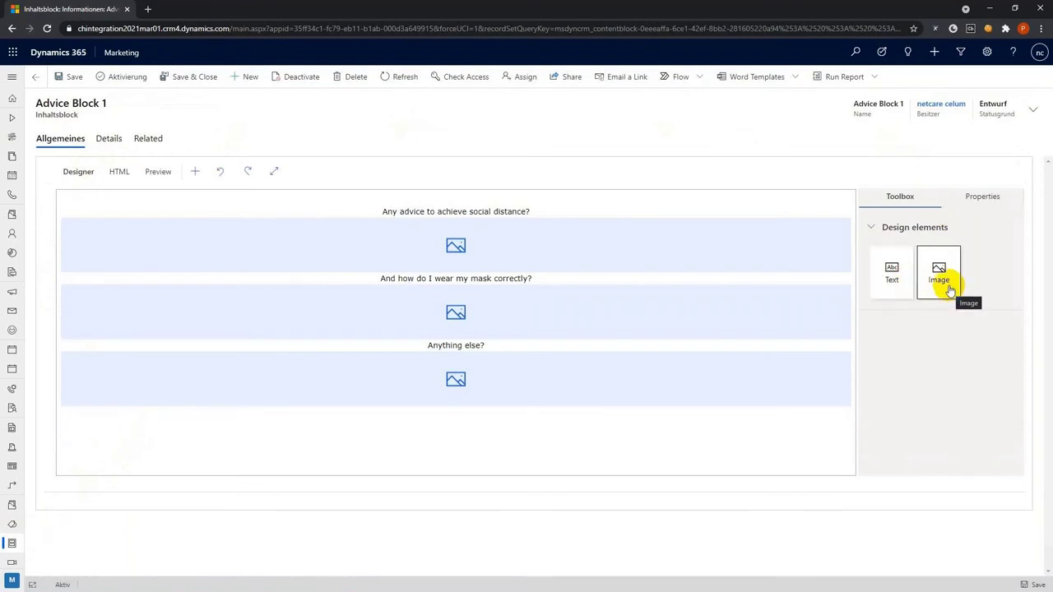
Put social distancing cat.jpg and dog mask.JPG into the image blocks under the distance and mask questions
left_click(454, 252)
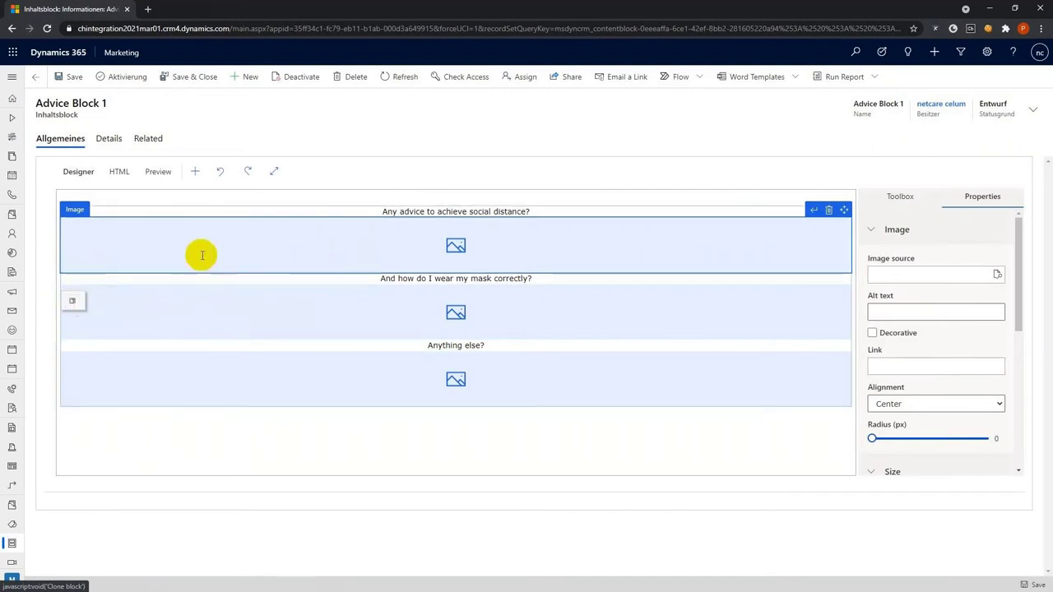
left_click(998, 275)
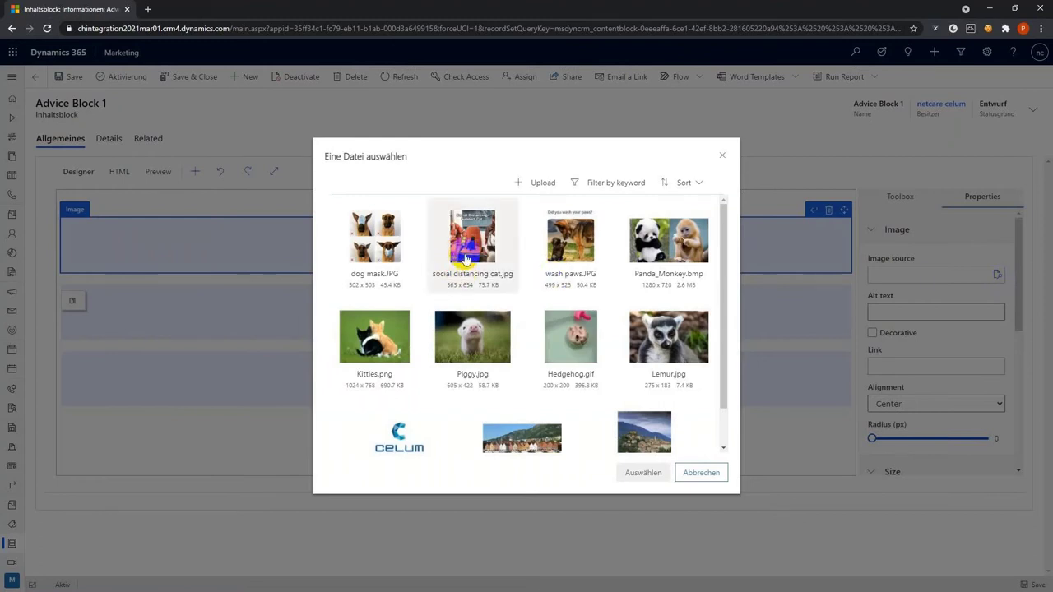
left_click(490, 289)
left_click(639, 472)
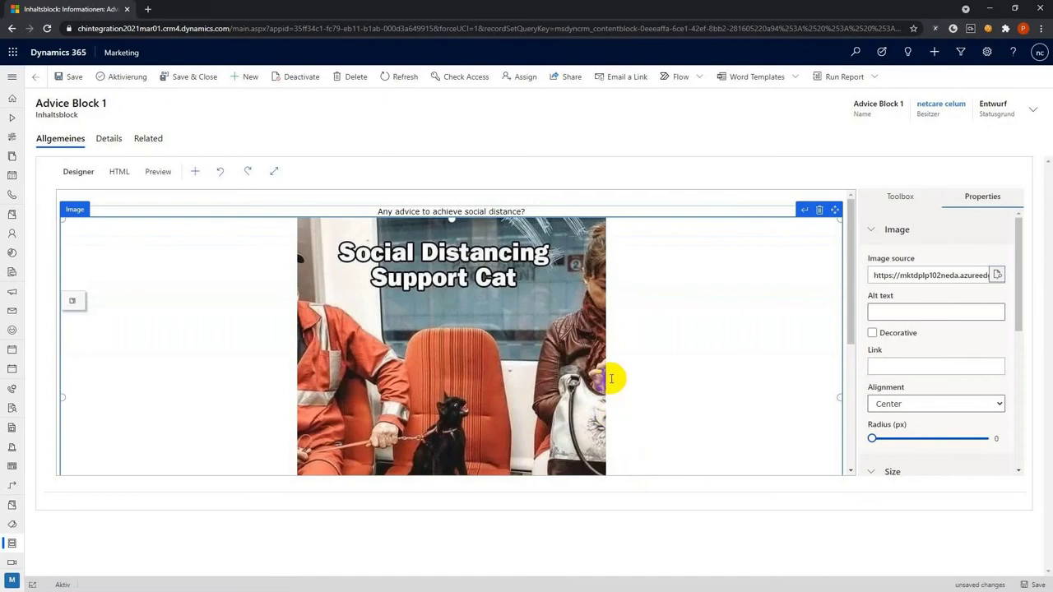
scroll(611, 379, "down", 5)
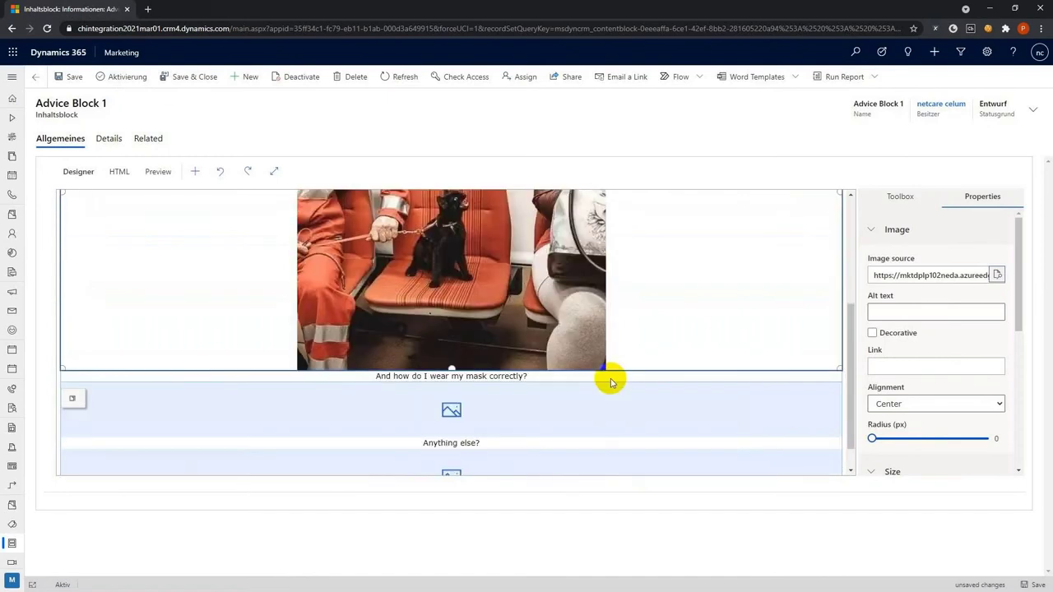
left_click(496, 375)
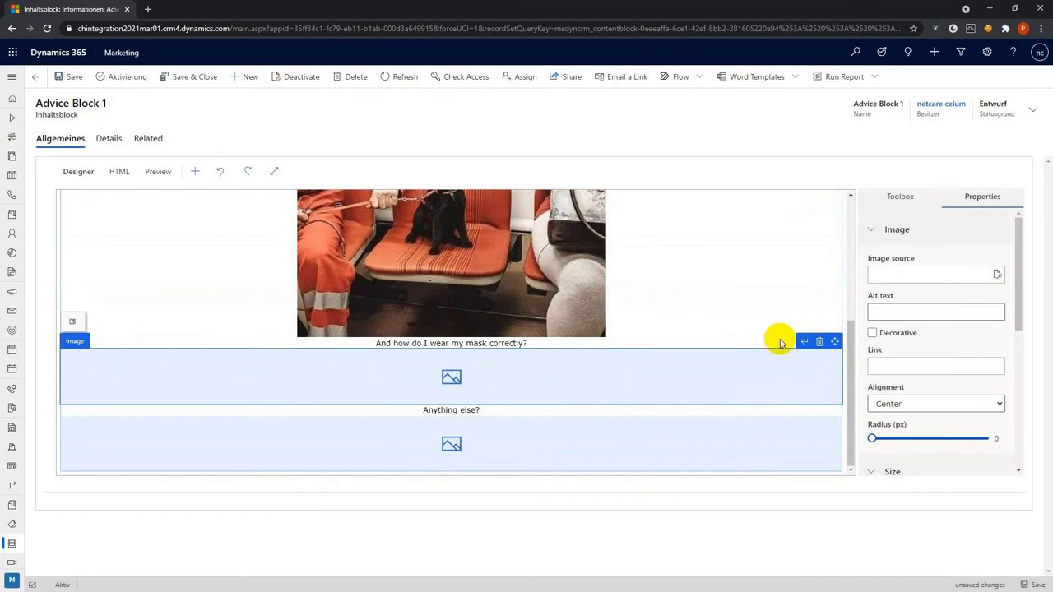
left_click(995, 274)
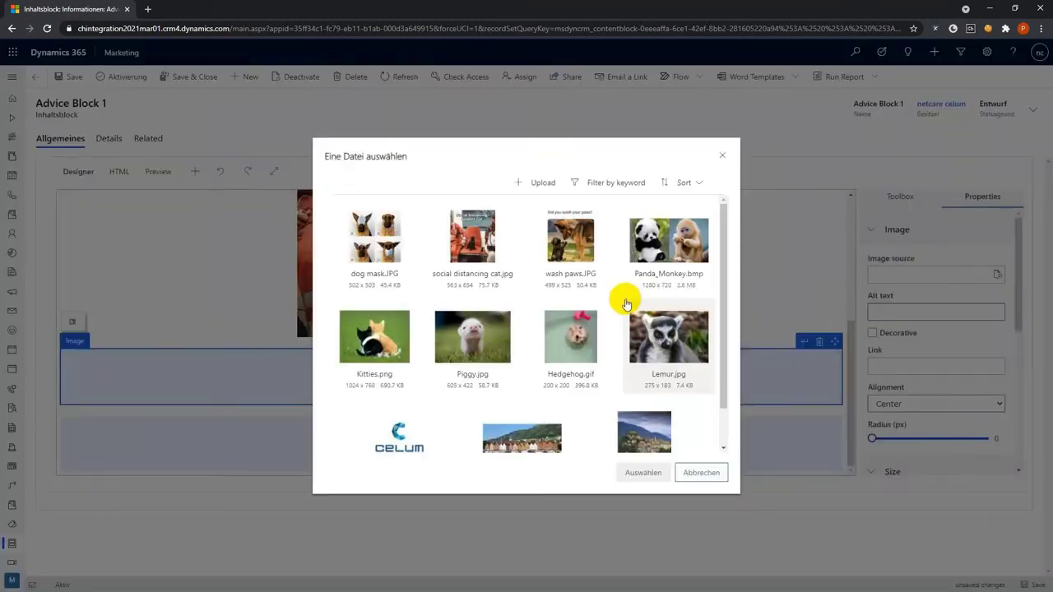
left_click(365, 236)
left_click(642, 472)
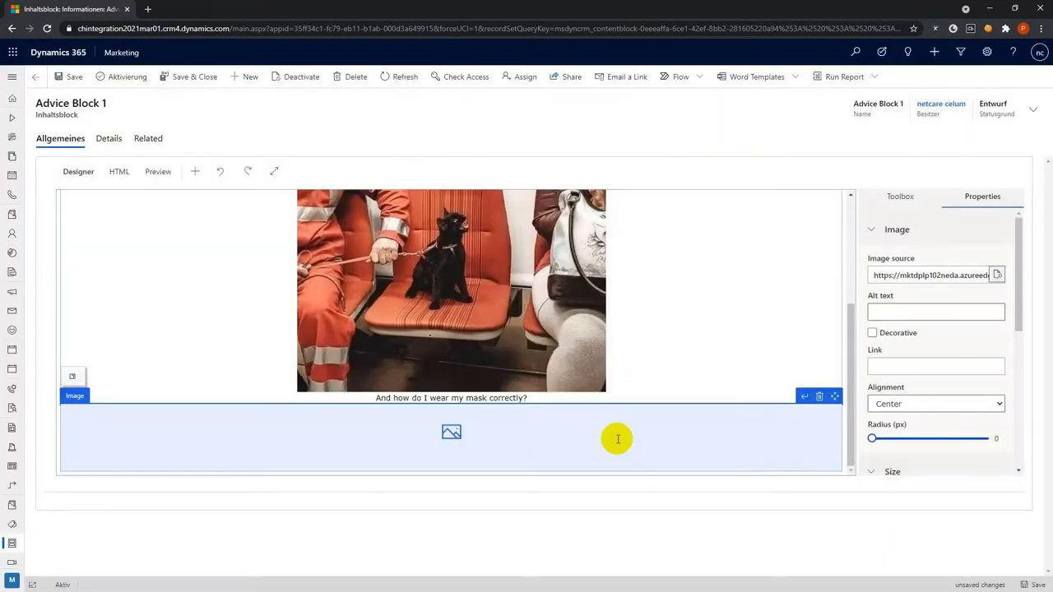
scroll(593, 370, "down", 5)
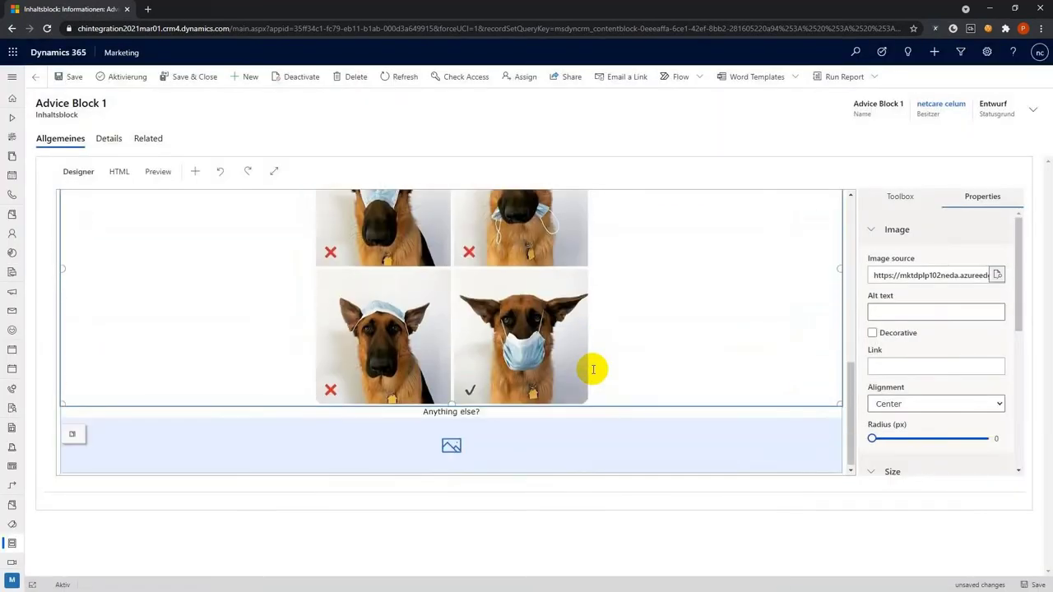
Insert wash paws.JPG into the third image block under 'Anything else?'
left_click(463, 435)
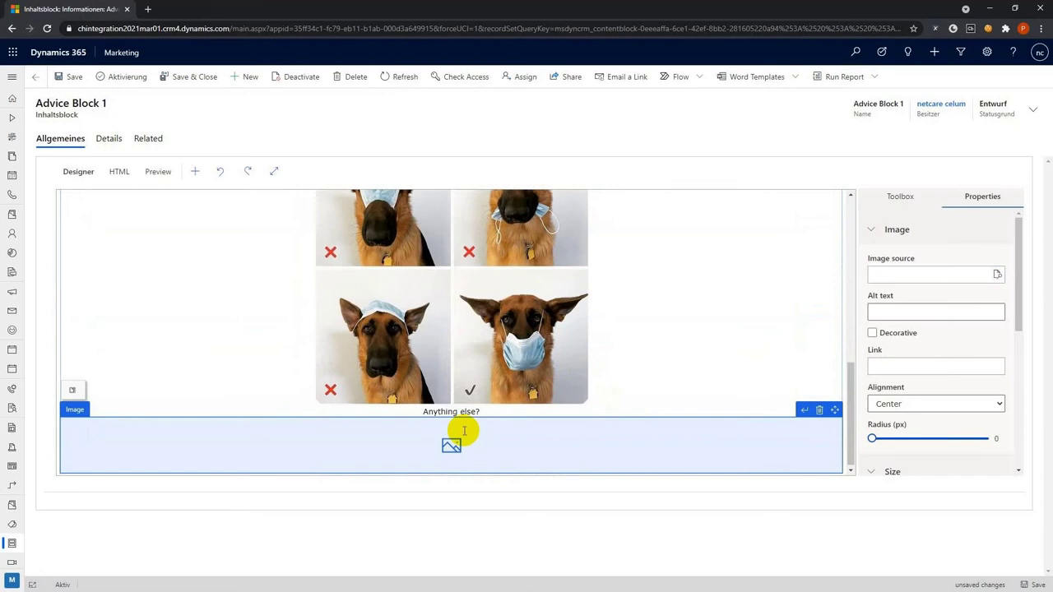
left_click(998, 275)
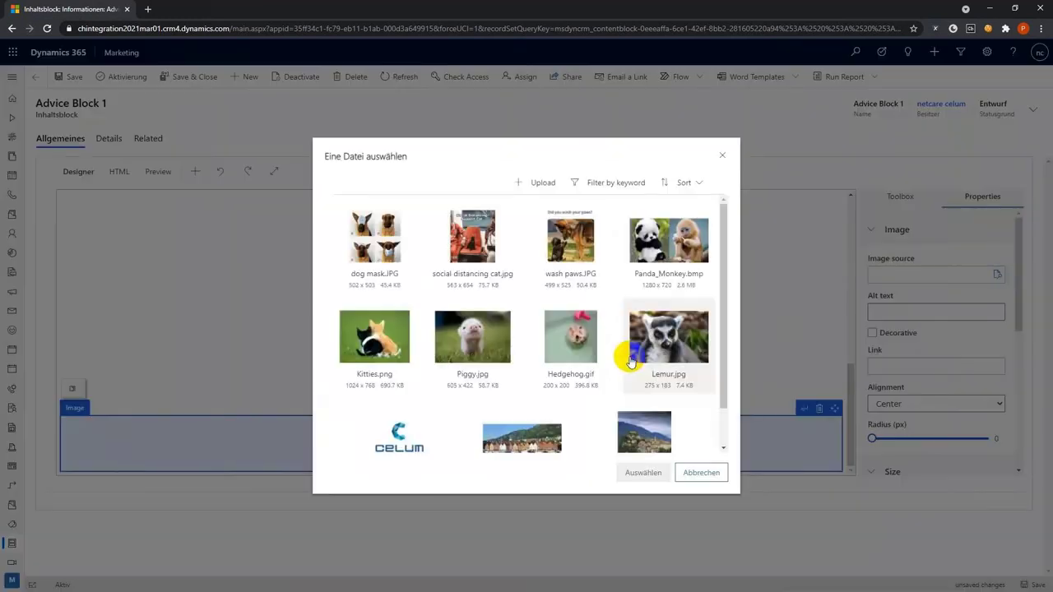
scroll(631, 362, "down", 1)
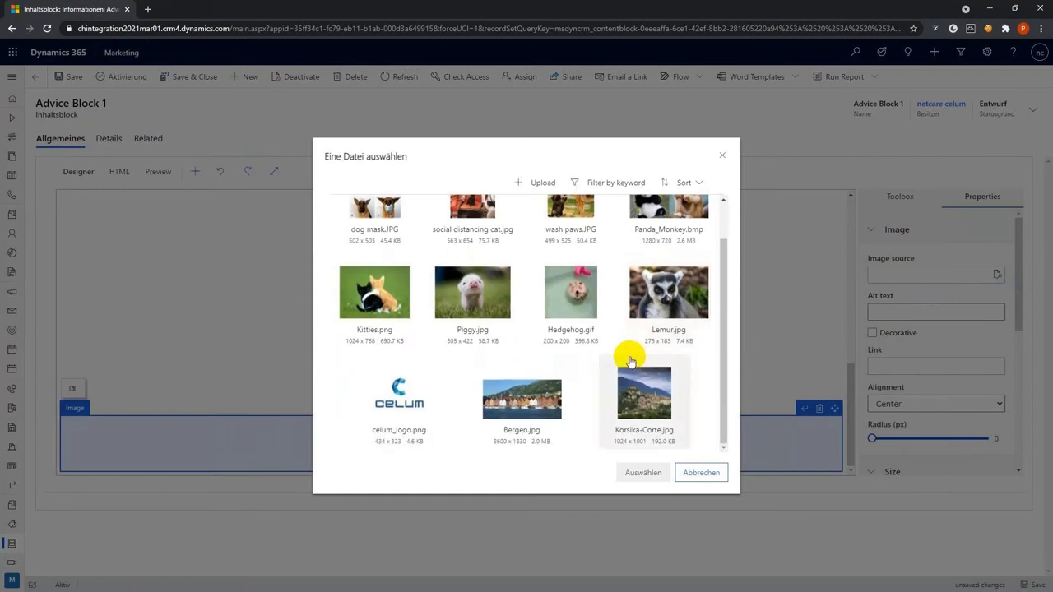
scroll(631, 362, "up", 1)
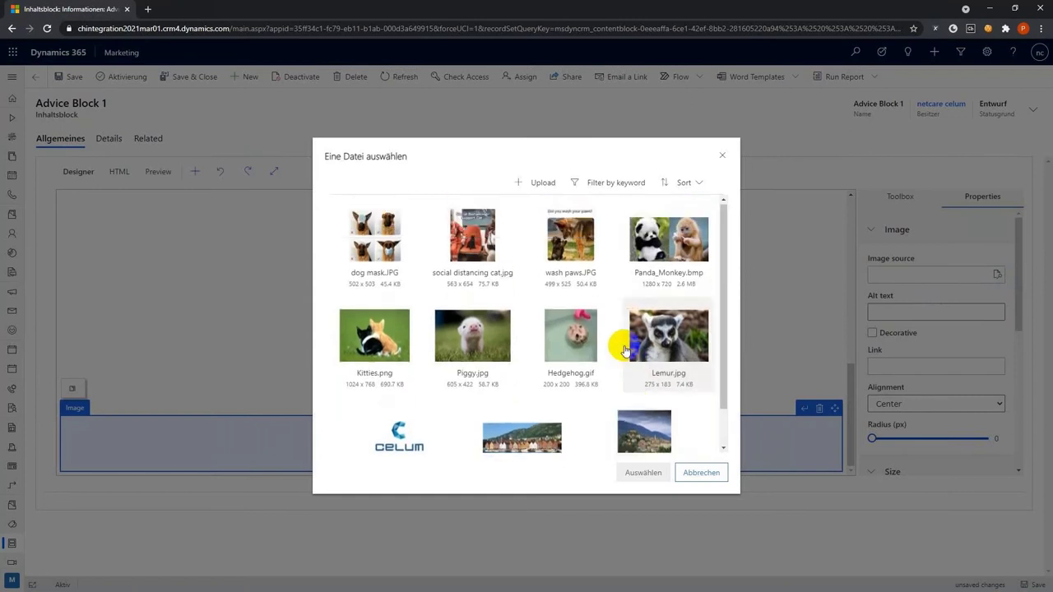
left_click(570, 240)
left_click(644, 475)
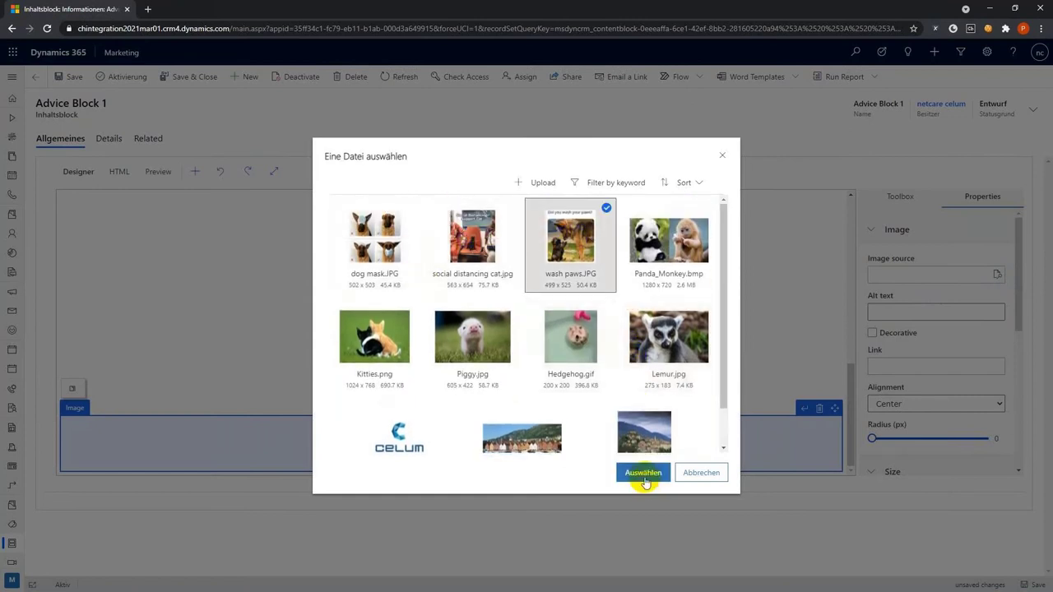
scroll(576, 354, "down", 3)
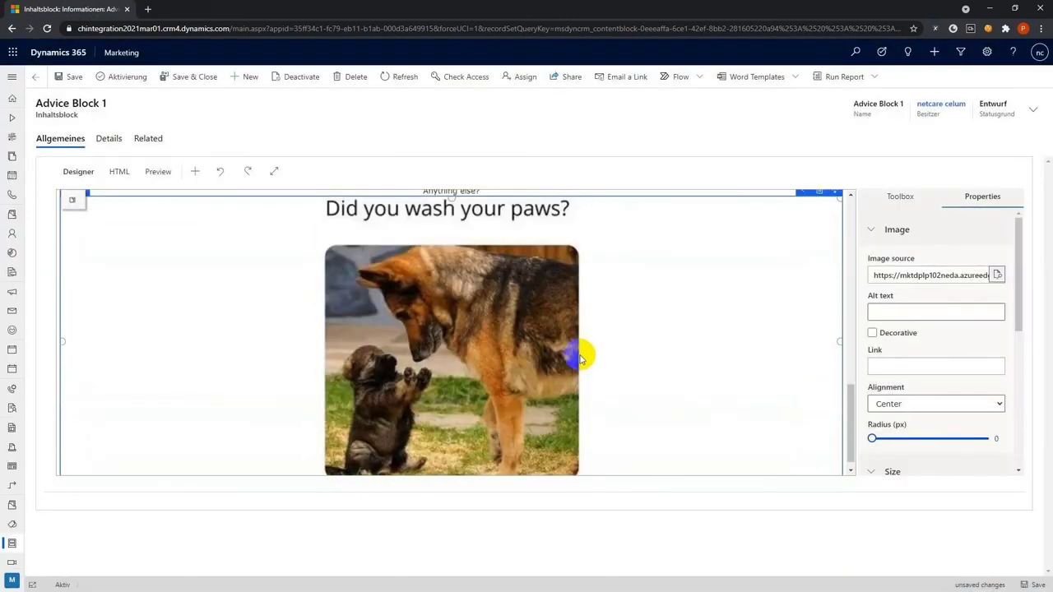
scroll(580, 356, "down", 1)
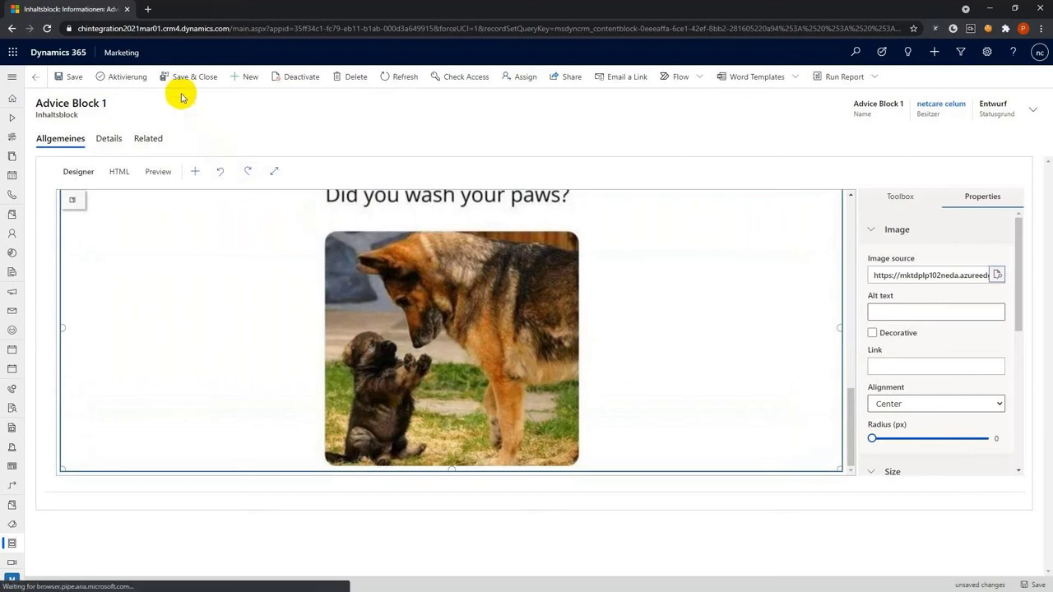
Activate and save Advice Block 1, review its preview, and return to the content blocks list
left_click(141, 79)
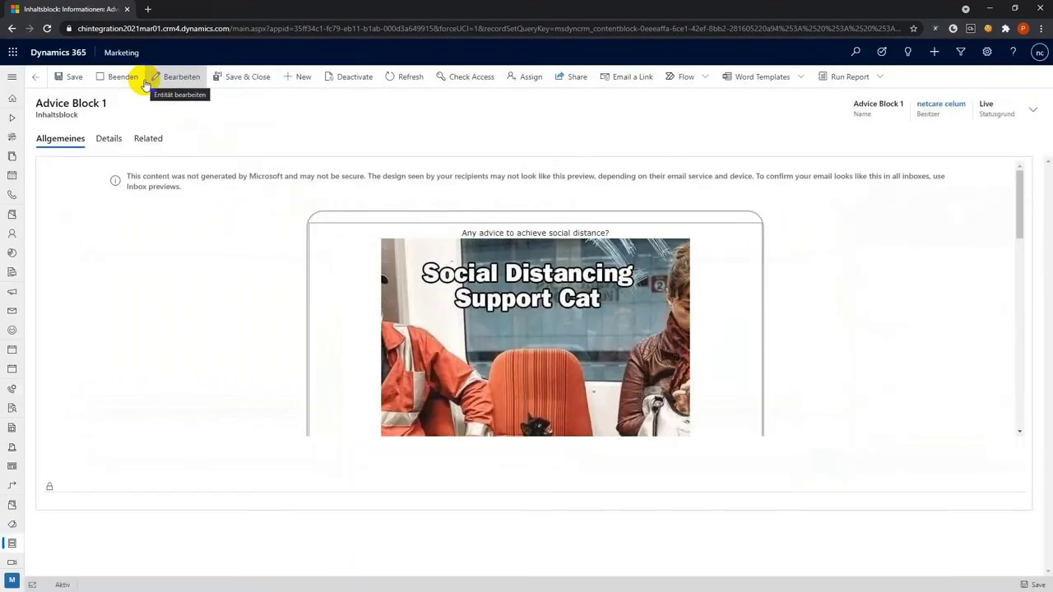
left_click(74, 82)
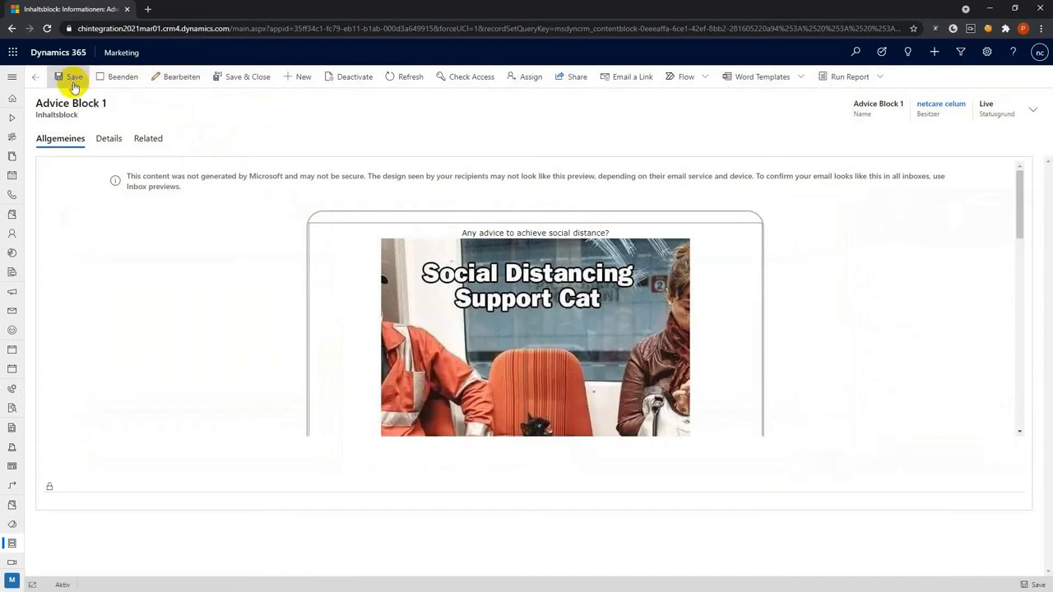
scroll(296, 264, "down", 5)
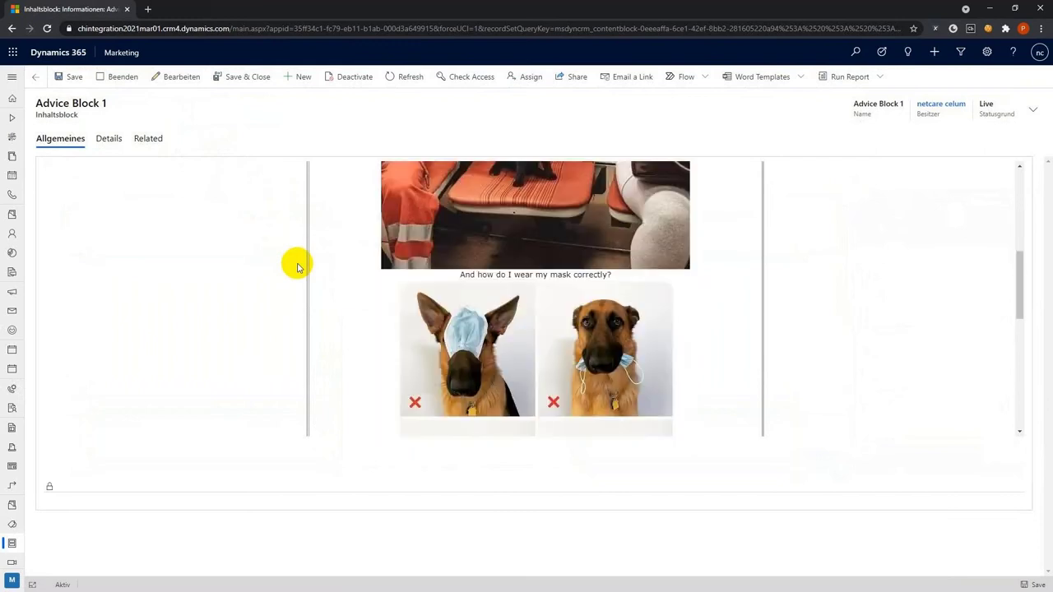
scroll(297, 263, "down", 4)
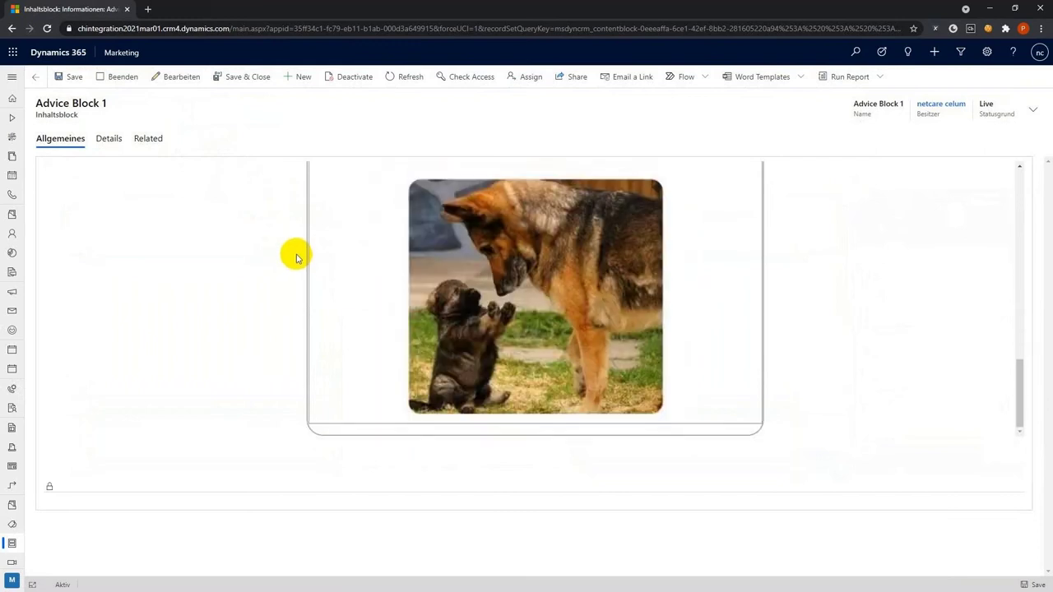
scroll(296, 258, "up", 10)
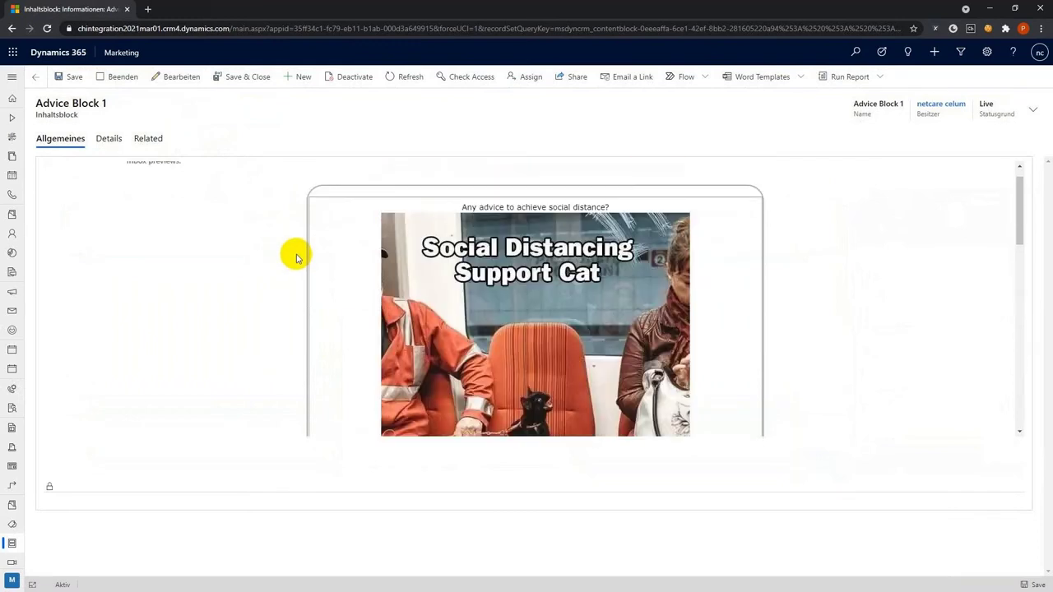
scroll(296, 258, "up", 1)
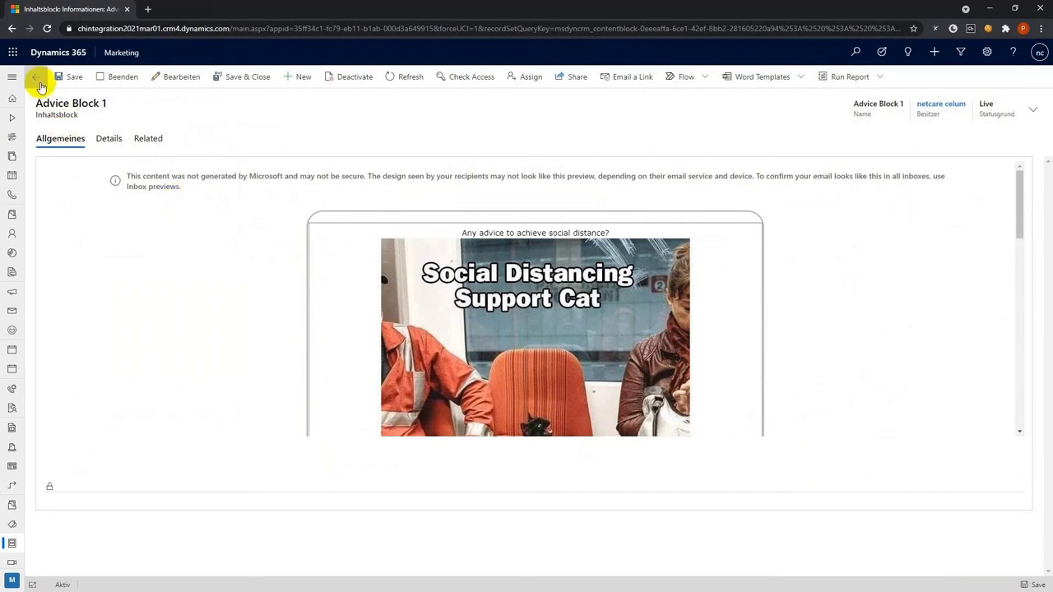
left_click(36, 77)
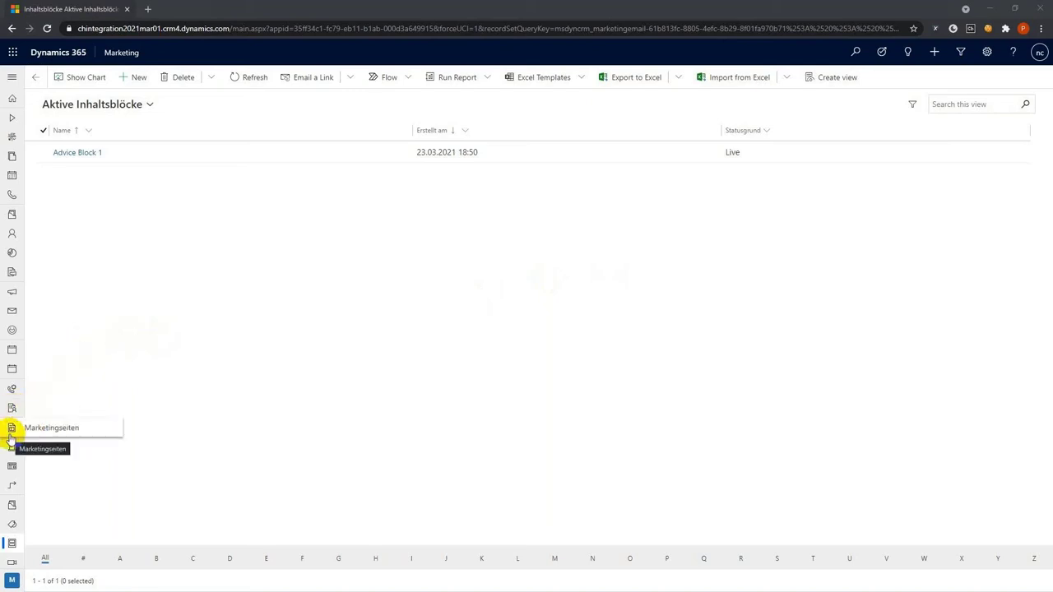
Open Newsletter for Animal Advice from the Marketingseiten list
left_click(11, 436)
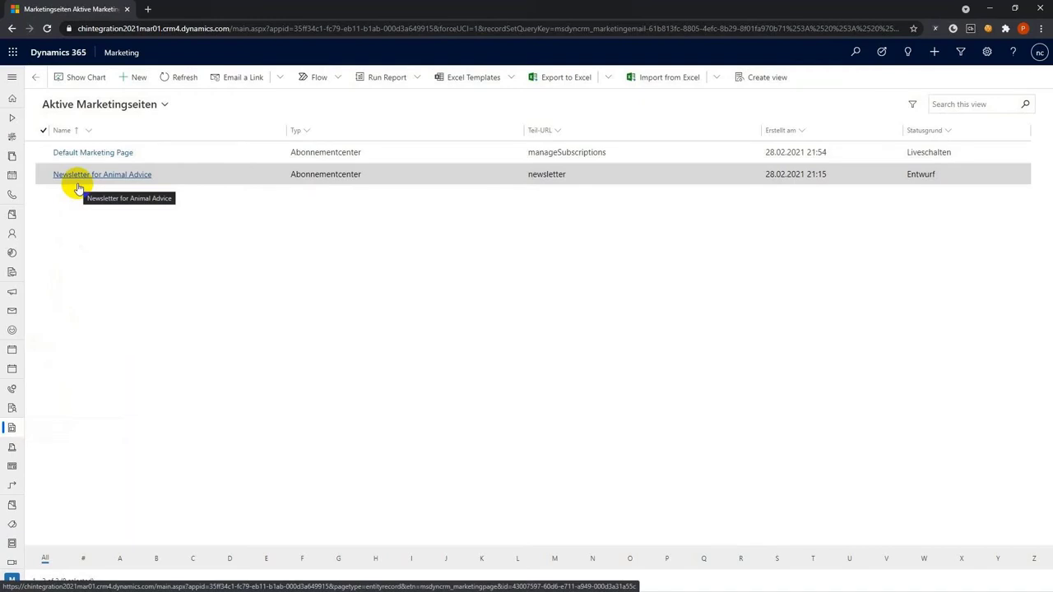
left_click(77, 182)
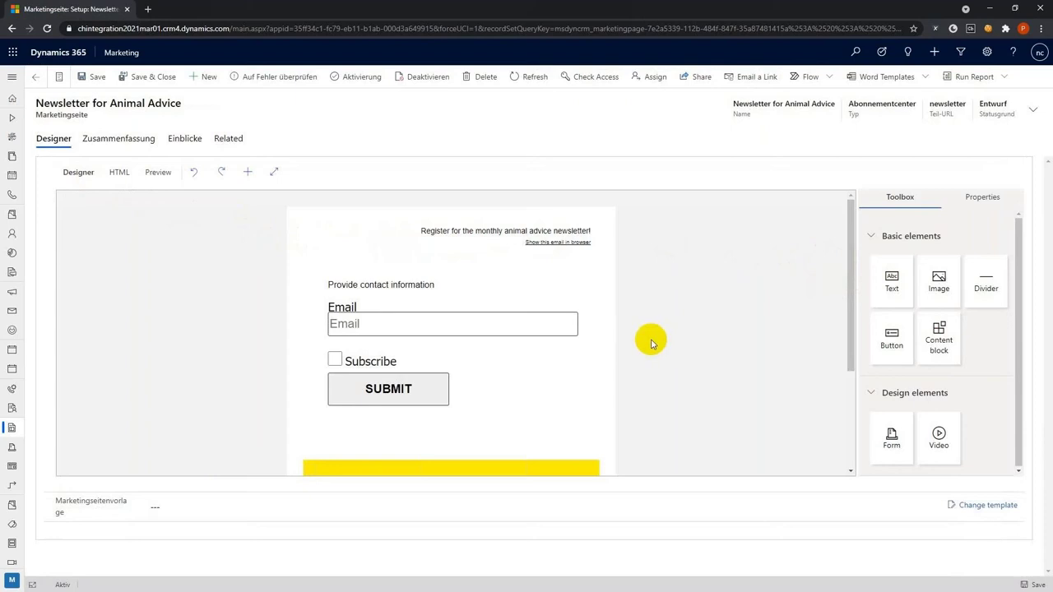
Place a content block above the yellow banner and set its source to Advice Block 1
scroll(652, 343, "down", 2)
left_click_drag(940, 346, 455, 350)
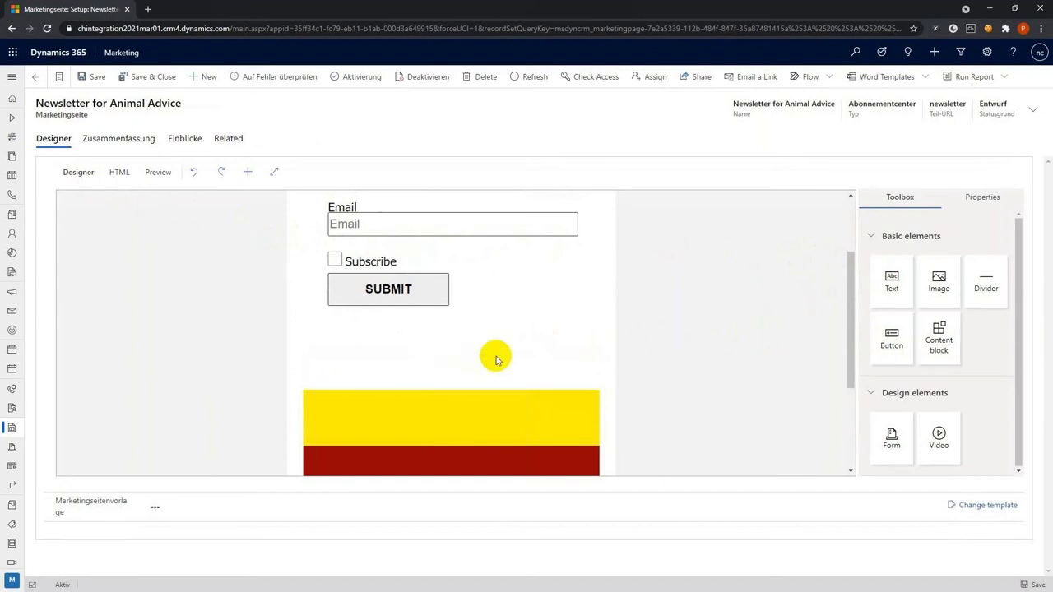
left_click_drag(934, 357, 455, 397)
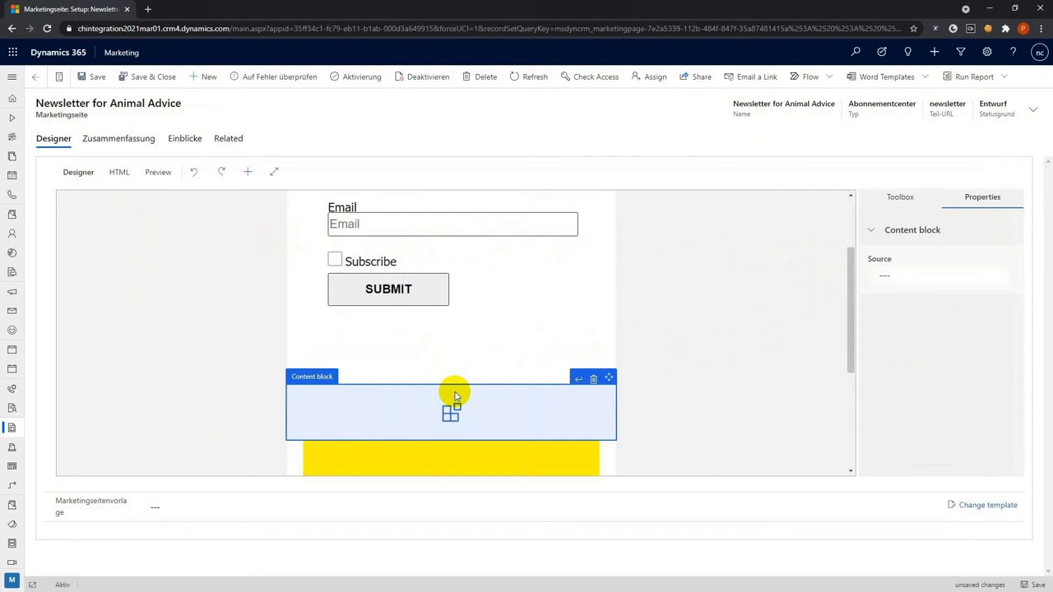
left_click(895, 278)
type("ad")
left_click(868, 306)
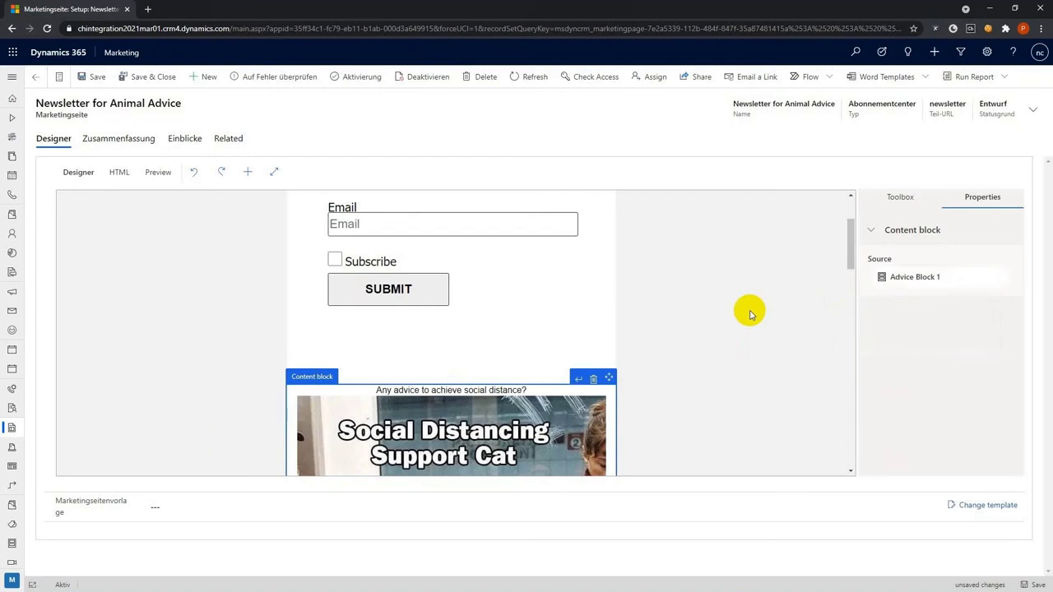
scroll(388, 376, "down", 5)
scroll(388, 376, "down", 8)
scroll(388, 375, "up", 6)
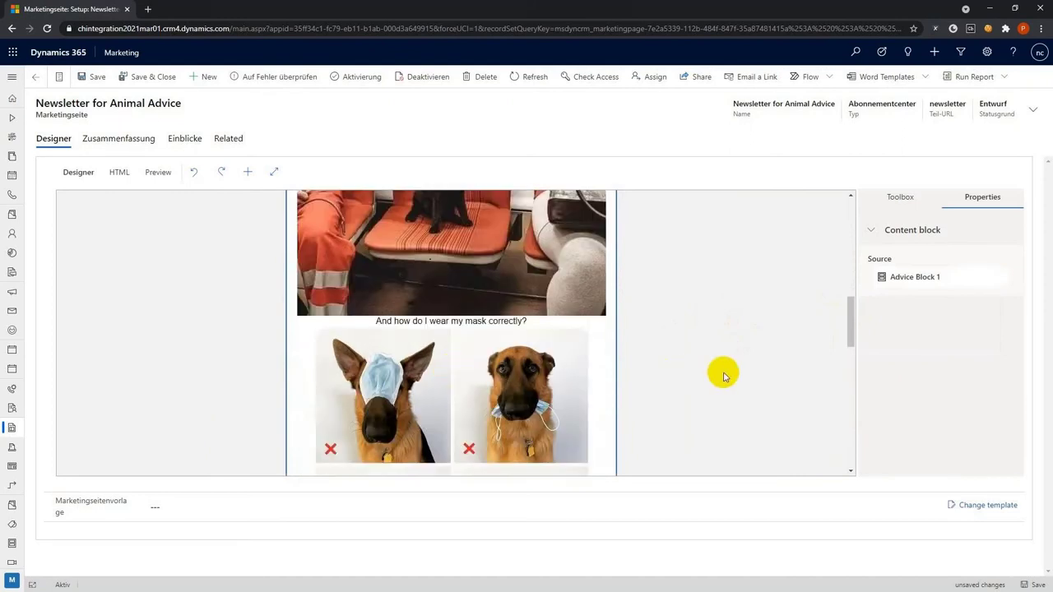
scroll(724, 376, "up", 3)
left_click(724, 376)
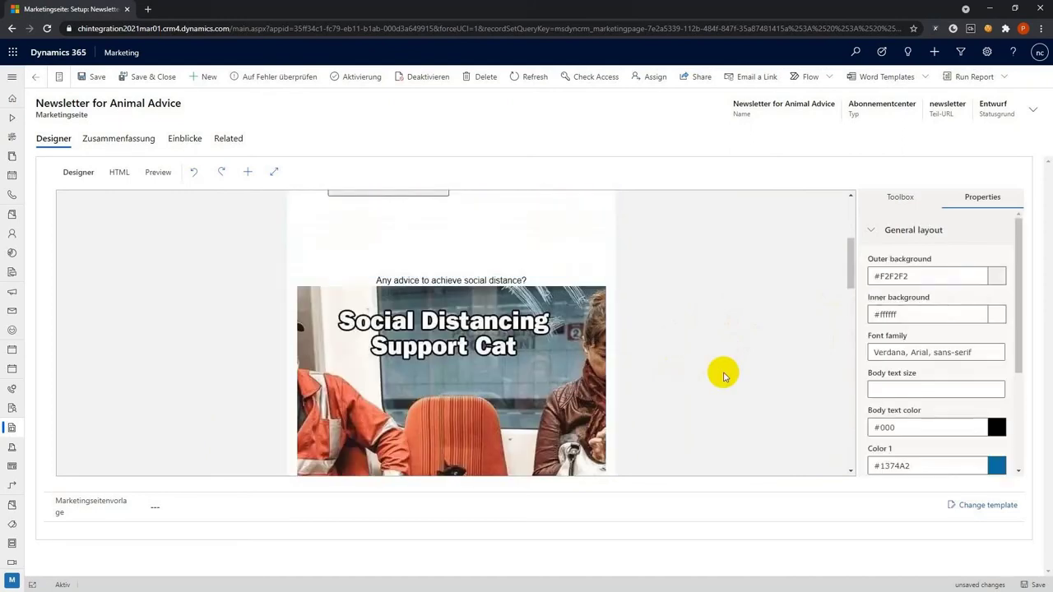
scroll(724, 376, "up", 3)
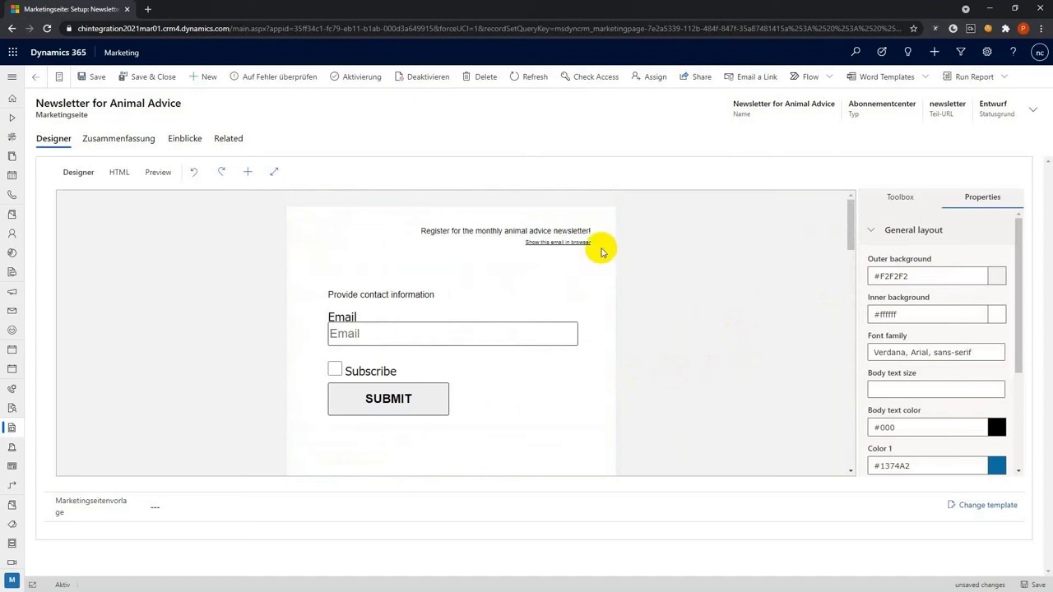
Insert an image element above the contact form showing the CELUM logo
left_click(898, 205)
left_click_drag(936, 282, 461, 288)
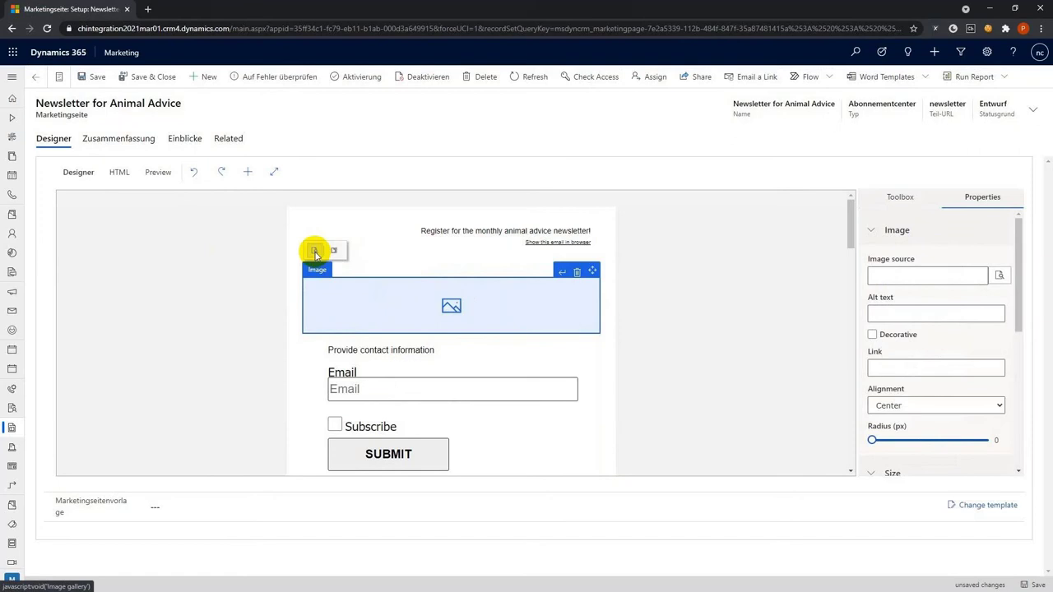
left_click(314, 251)
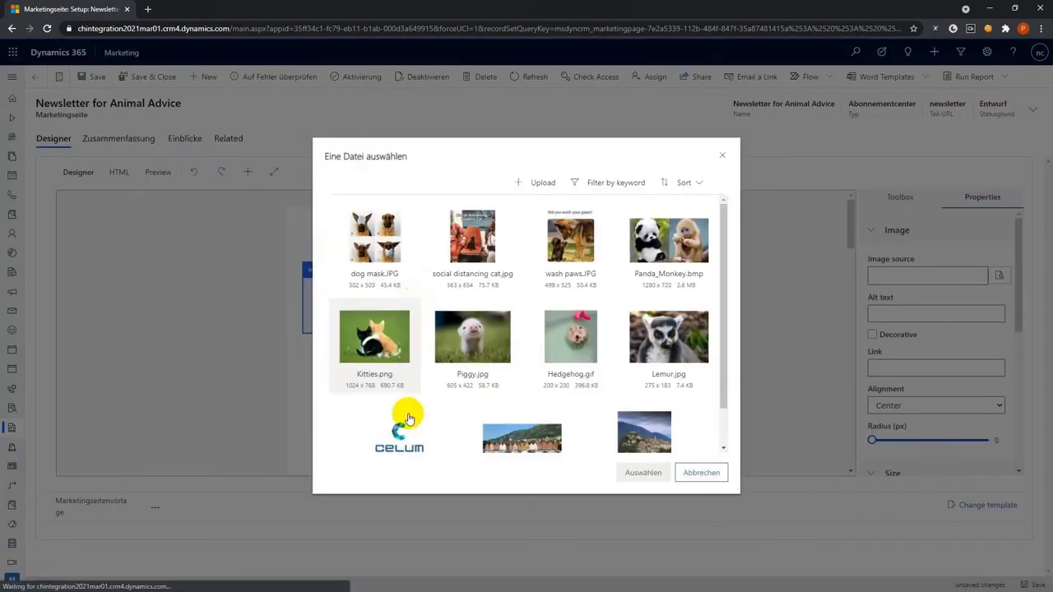
left_click(403, 423)
left_click(642, 472)
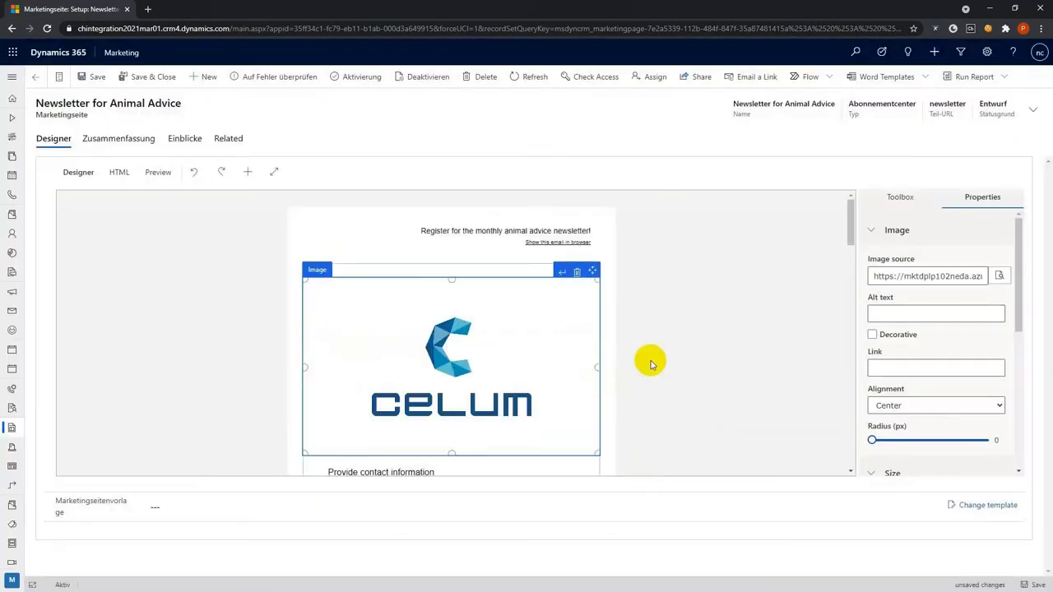
left_click(629, 305)
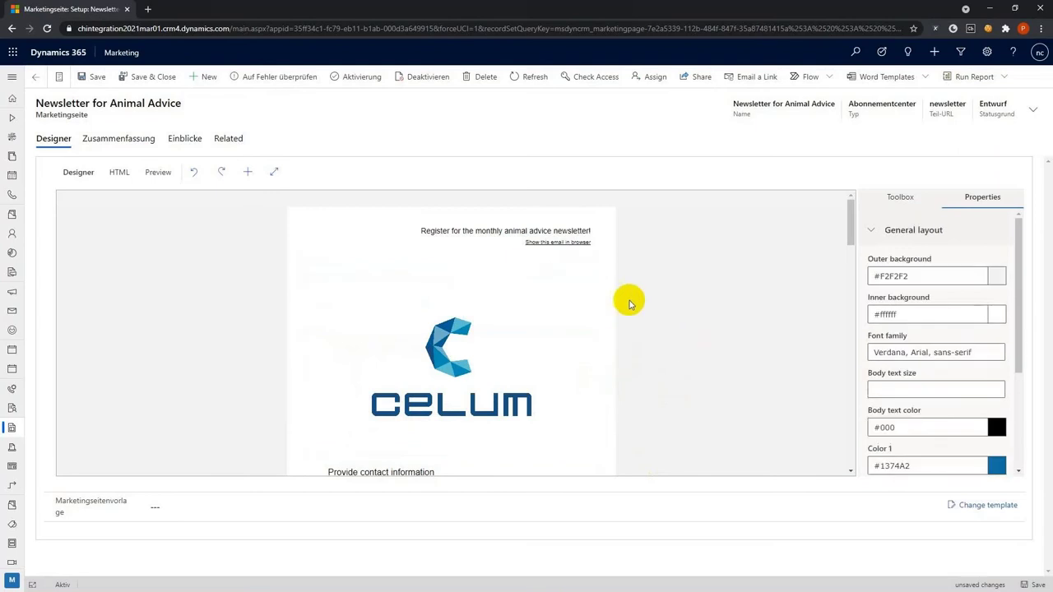
Activate and save the newsletter page, then open the Thank You 1 email from Marketing-E-Mails
left_click(360, 86)
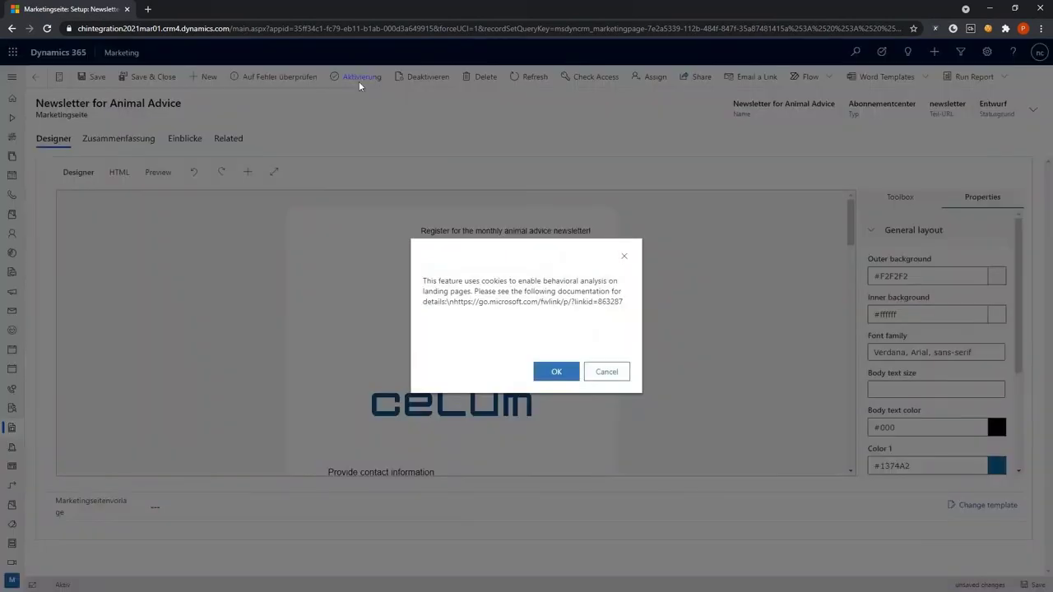
left_click(556, 375)
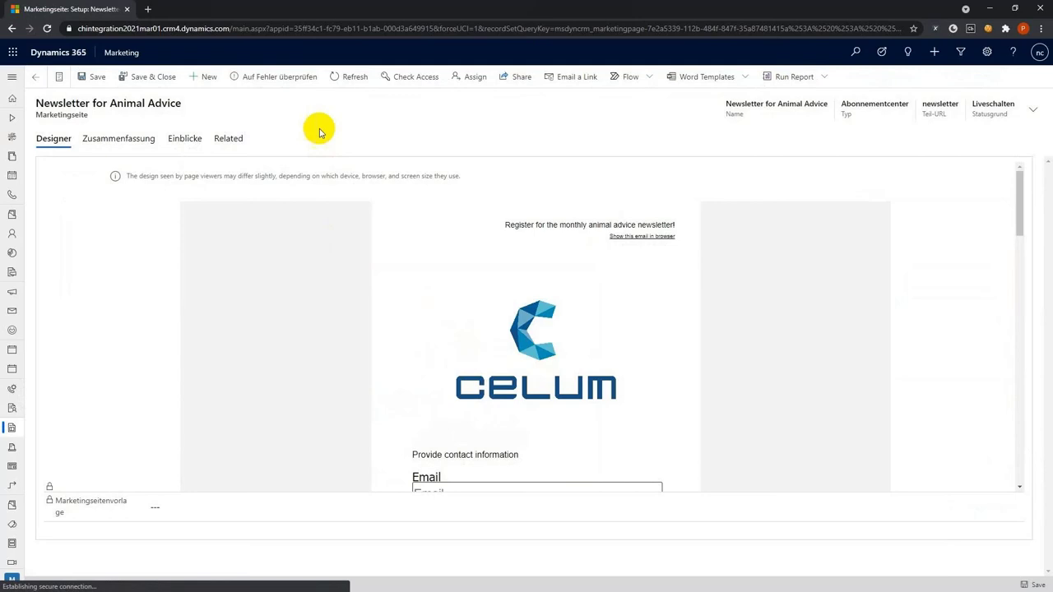
left_click(154, 79)
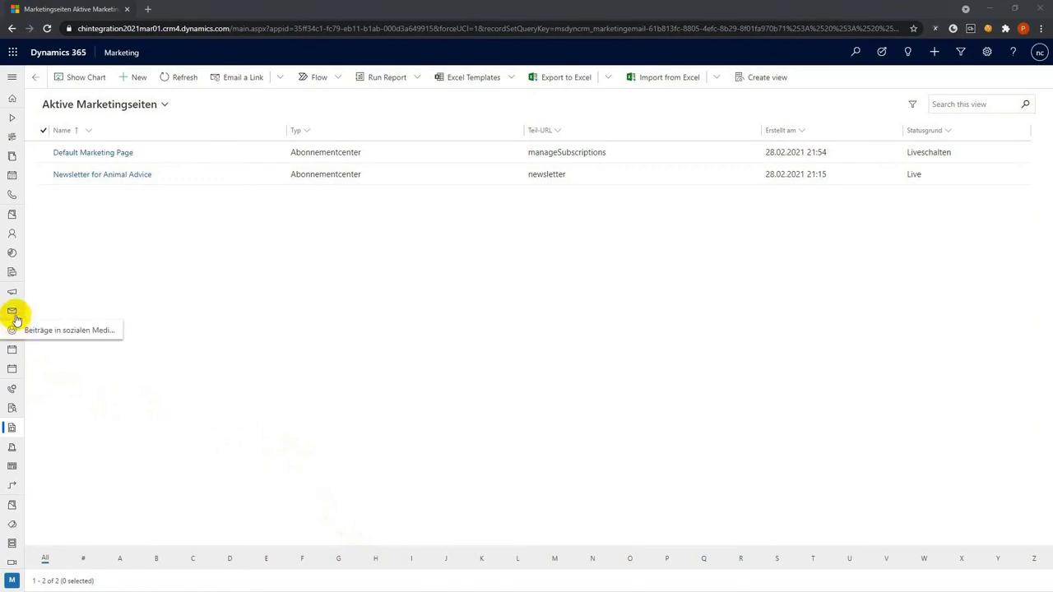
left_click(14, 316)
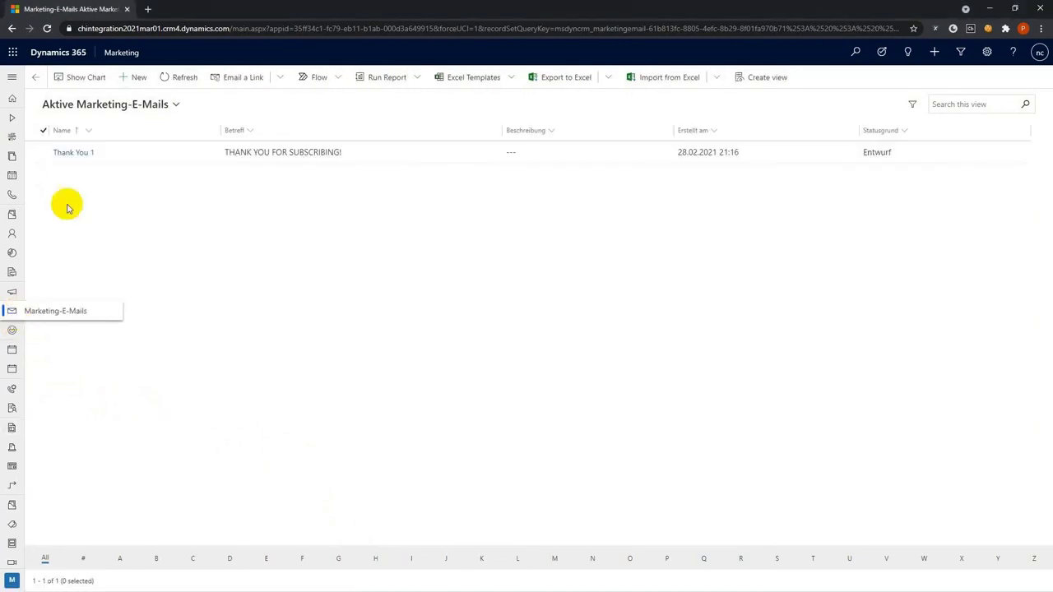
left_click(73, 155)
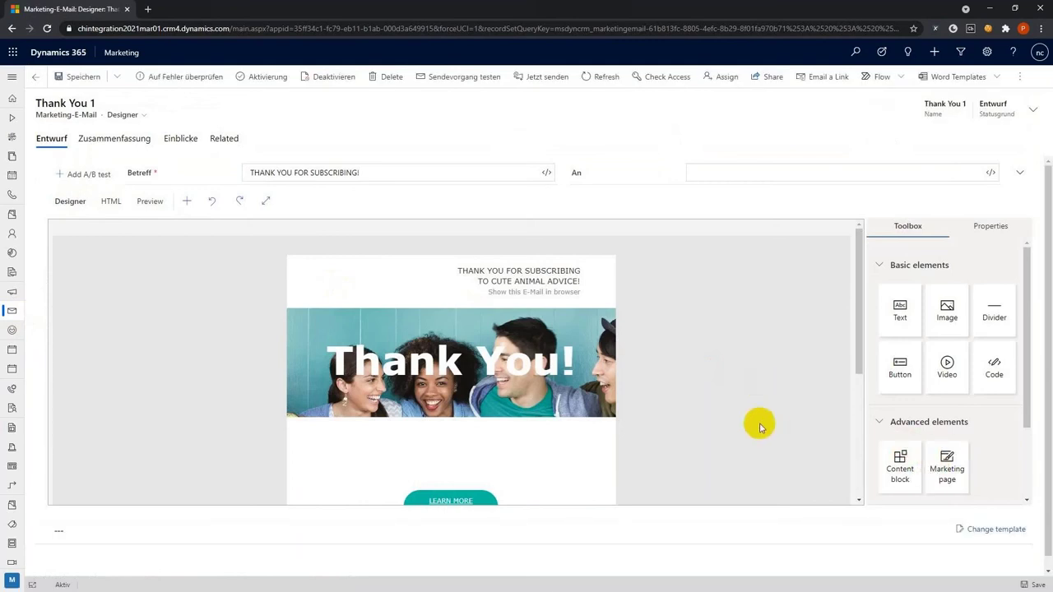
Add a Marketing page button below the Thank You image linked to Newsletter for Animal Advice
scroll(769, 425, "down", 2)
left_click_drag(944, 467, 471, 372)
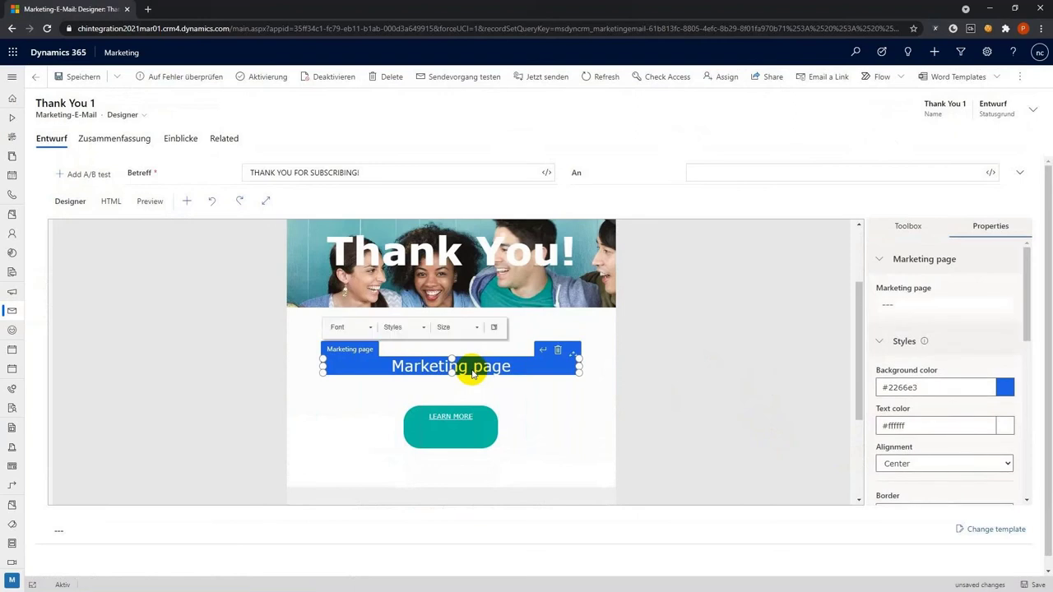
left_click(948, 306)
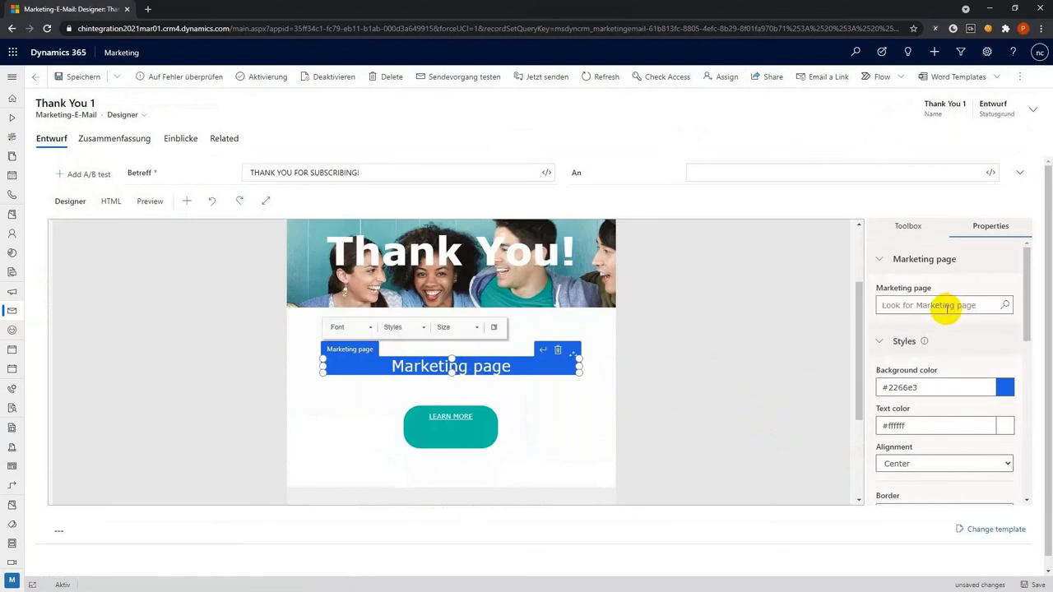
type("nre")
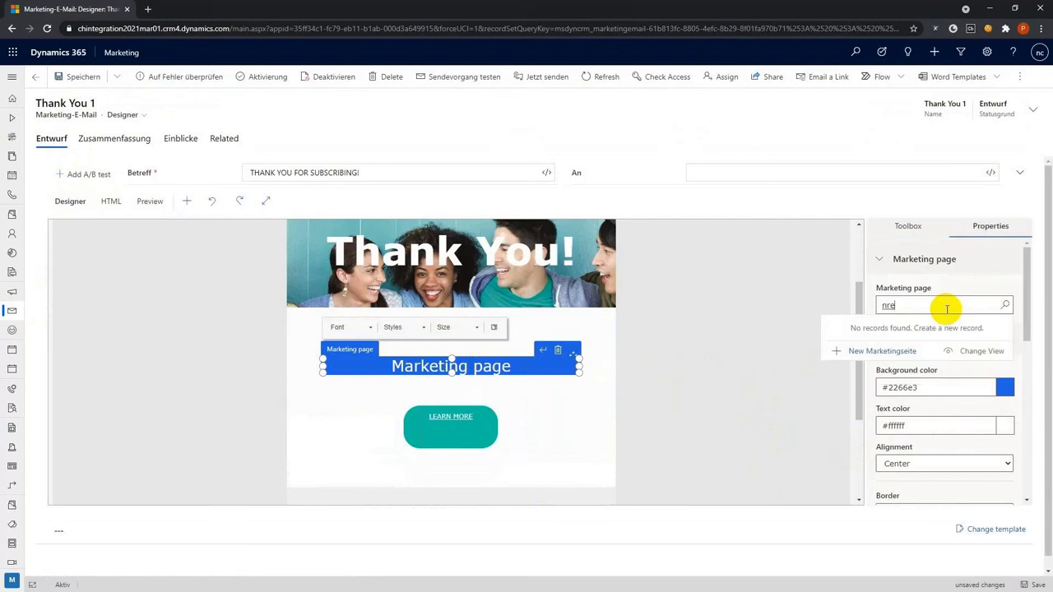
key("BackSpace")
key("BackSpace")
type("ew")
left_click(894, 346)
left_click(797, 333)
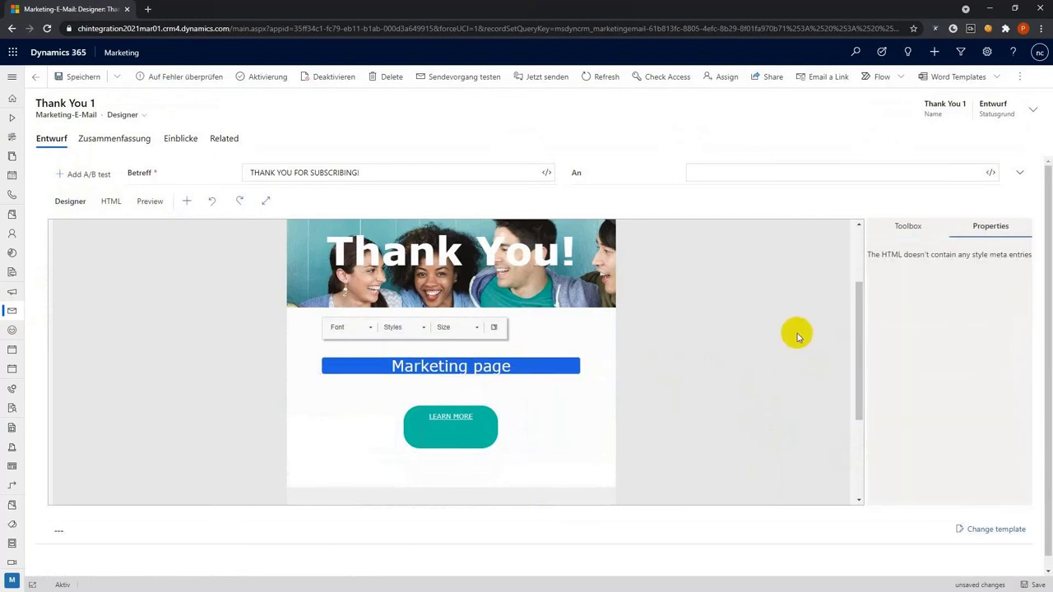
left_click(566, 362)
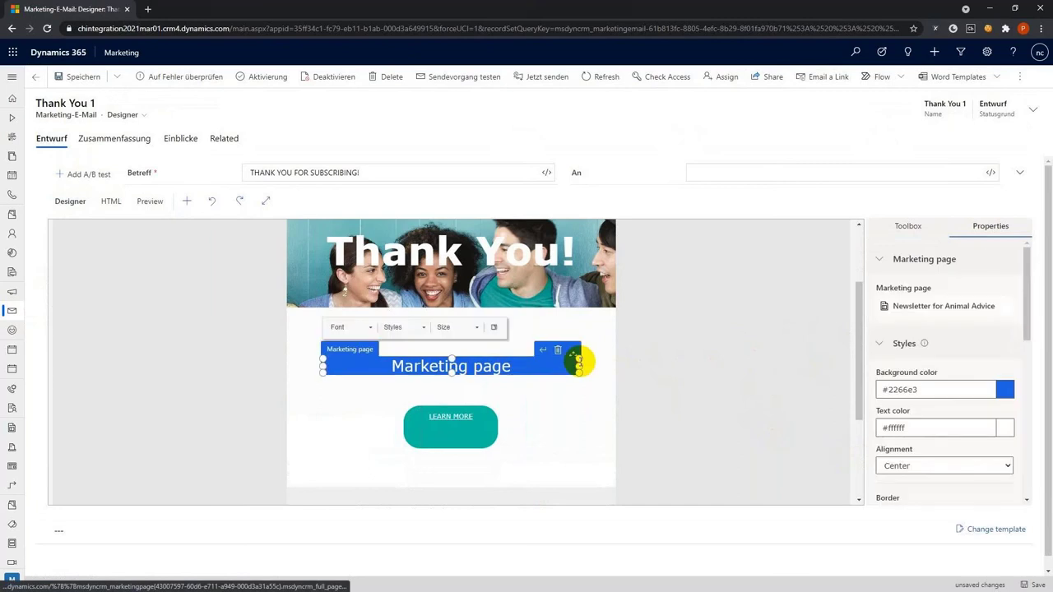
left_click(699, 360)
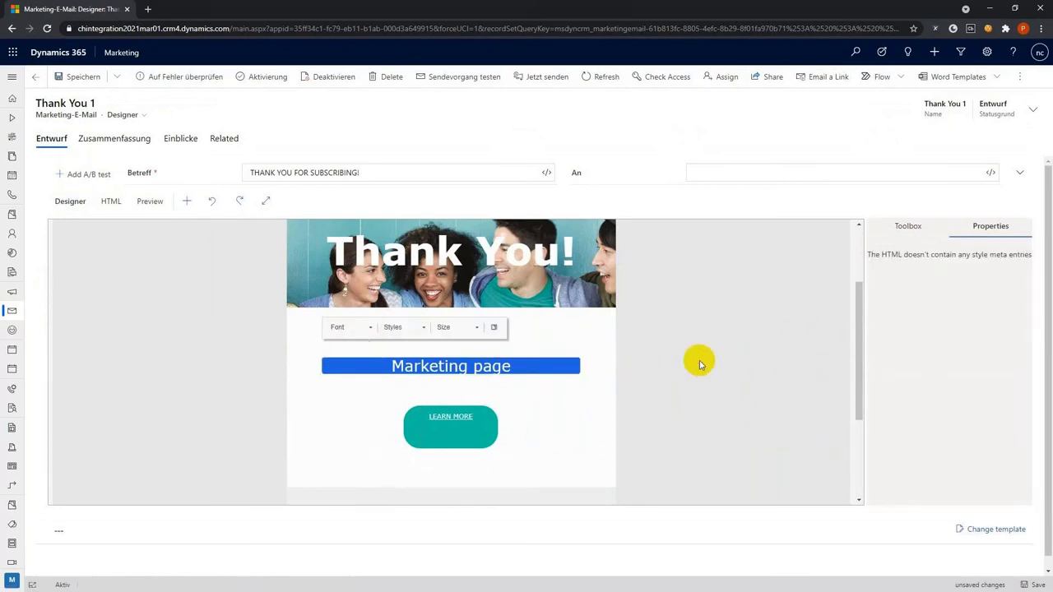
left_click(902, 234)
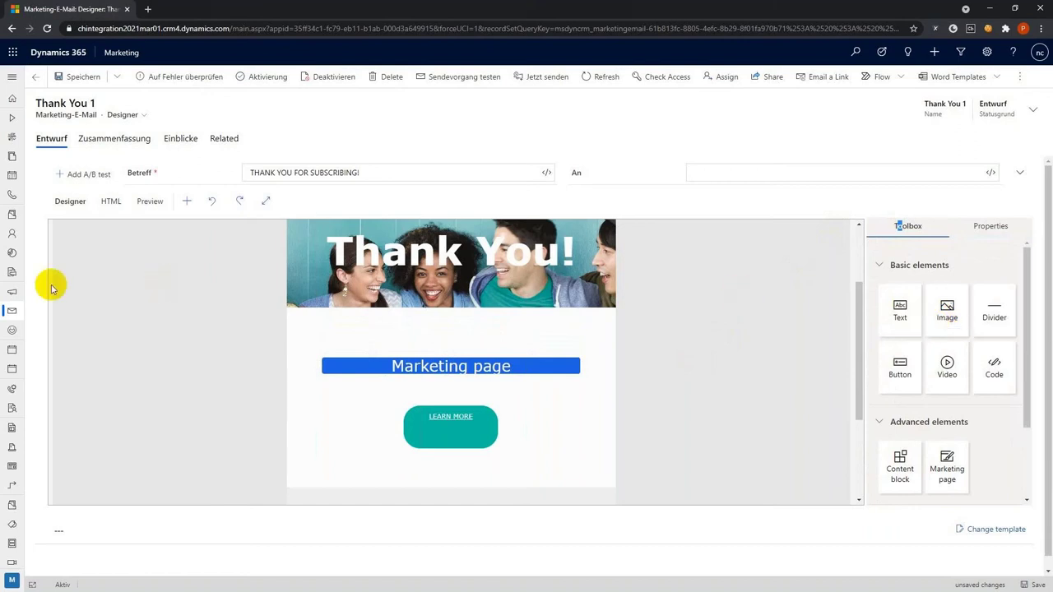
Save Thank You 1, go back to the email list, and expand the sitemap toward Marketing templates
left_click(84, 76)
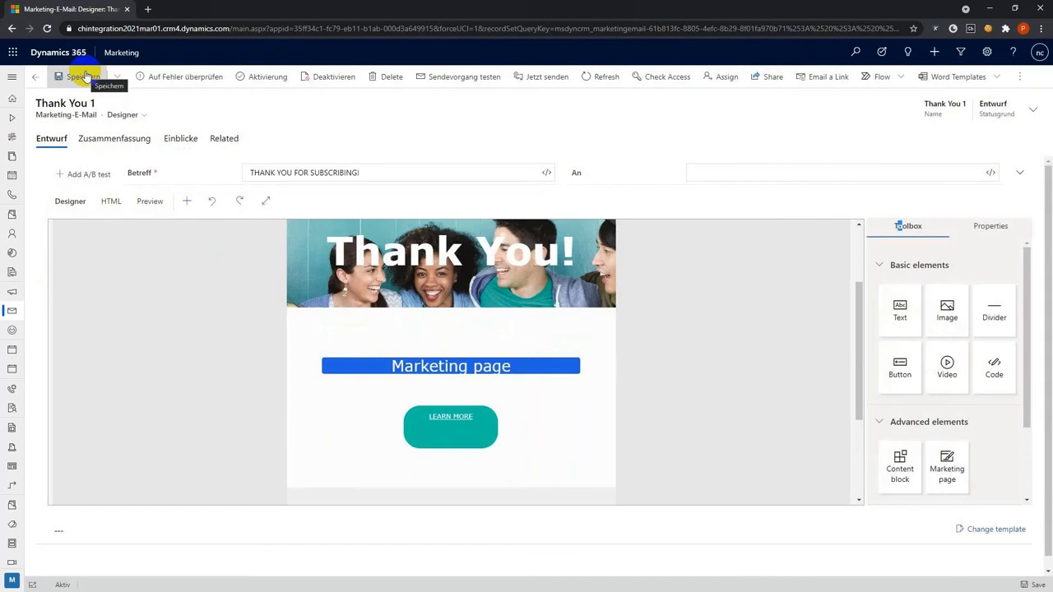
left_click(34, 77)
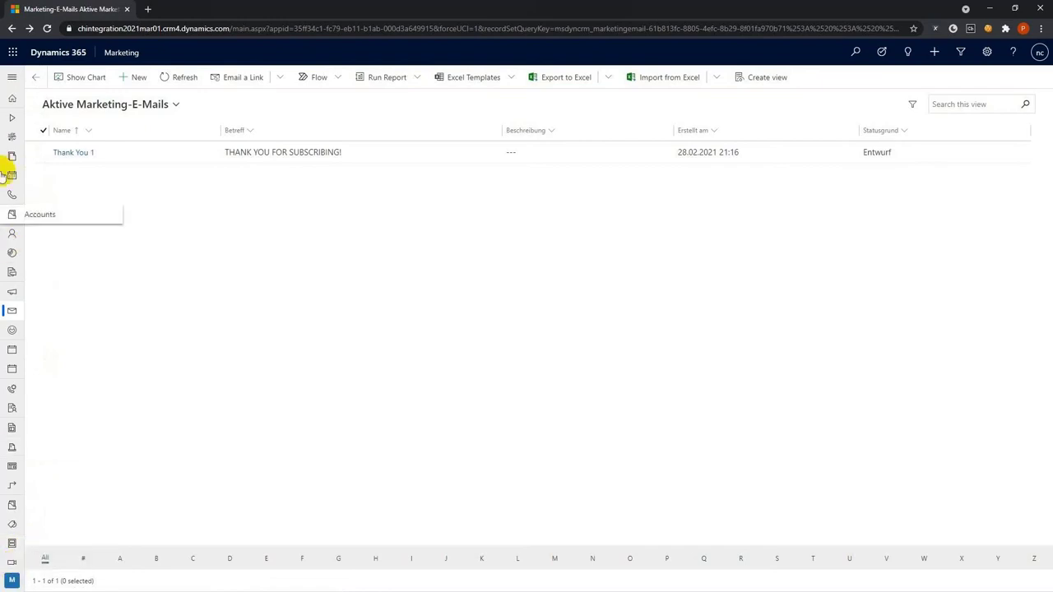
left_click(11, 77)
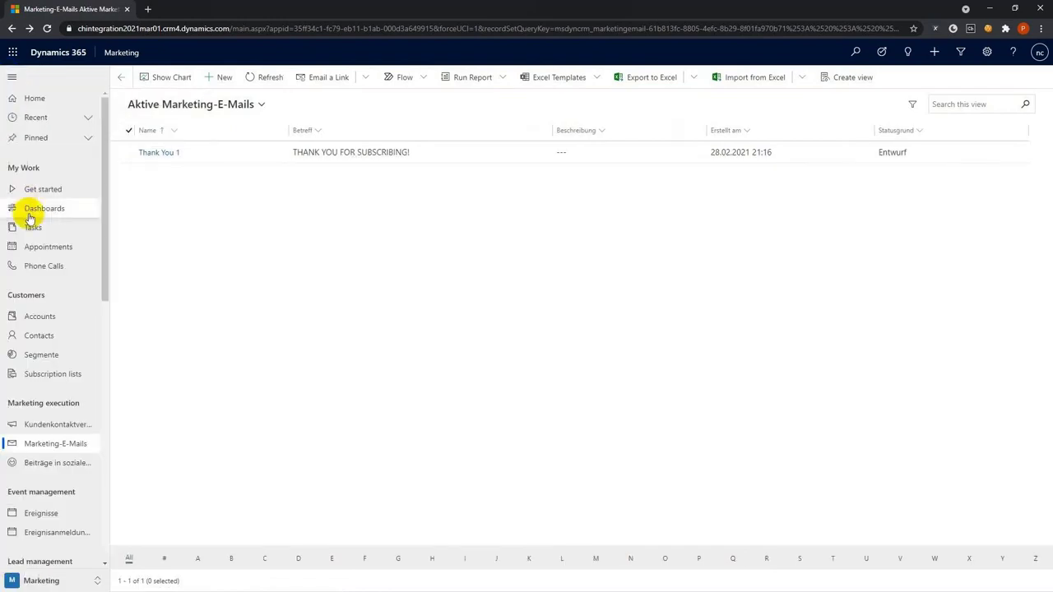
scroll(28, 206, "down", 7)
scroll(30, 216, "down", 2)
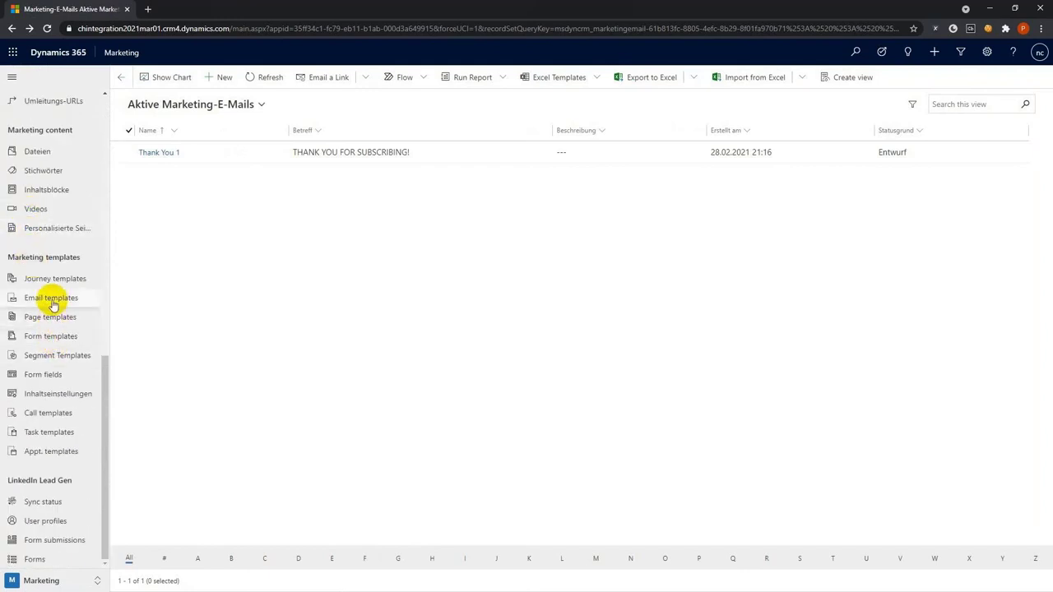
Open the alexandria form template and add an Image block to browse for a picture
left_click(51, 336)
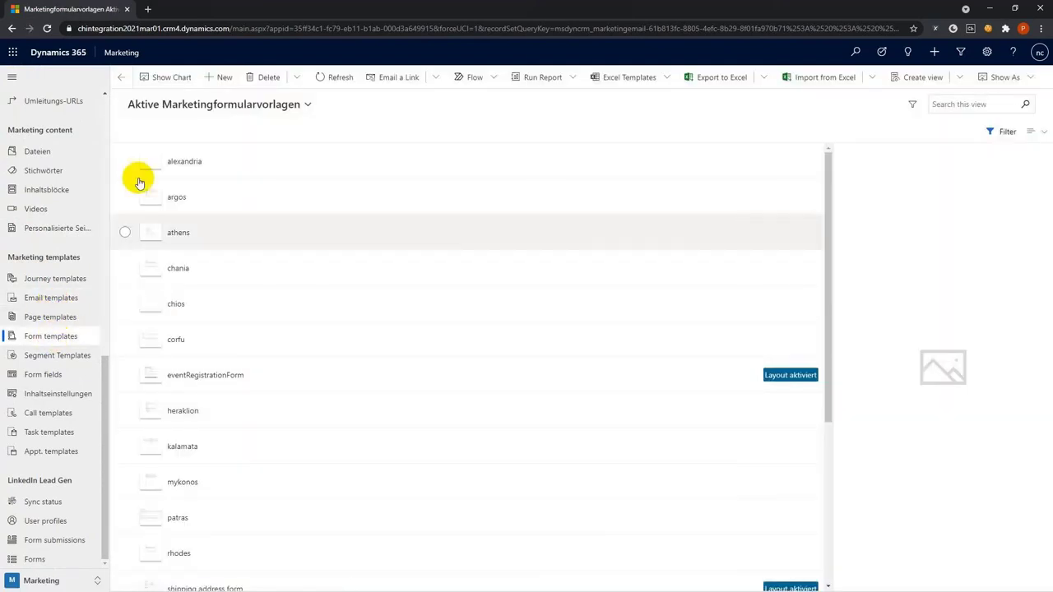
left_click(182, 168)
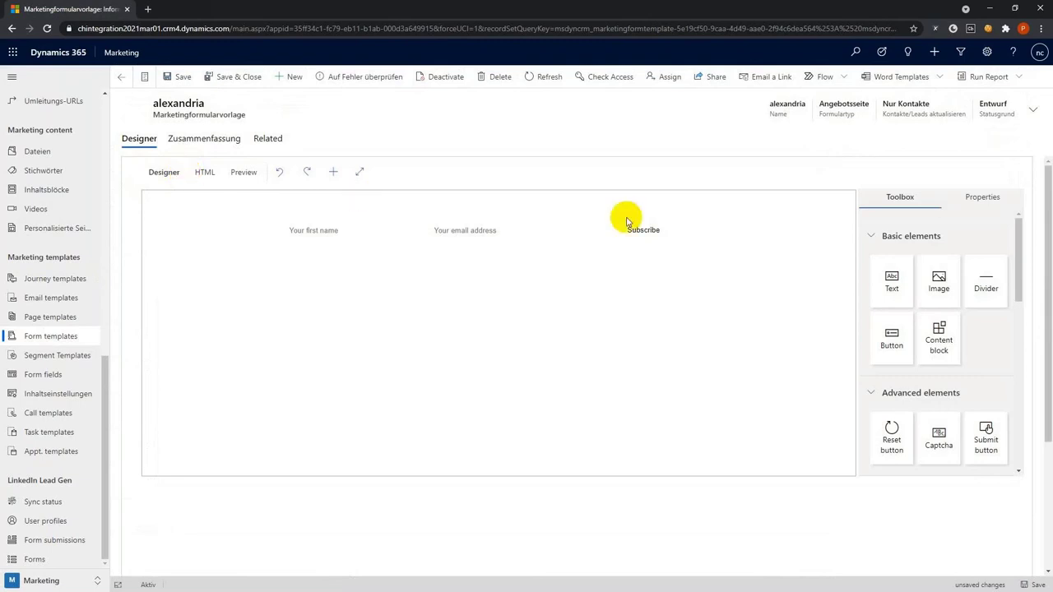
left_click_drag(939, 289, 470, 237)
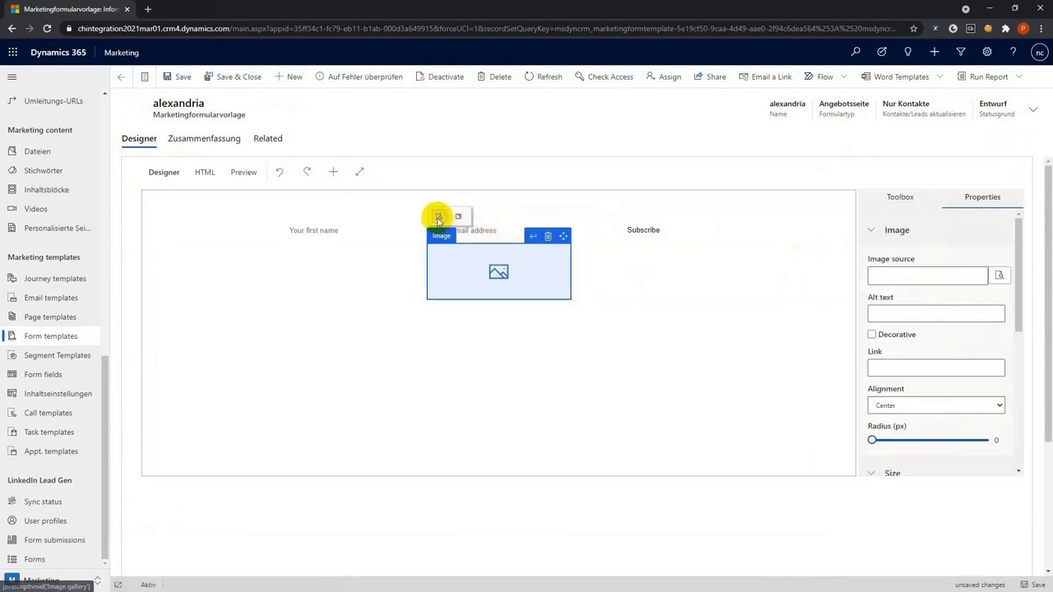
left_click(439, 218)
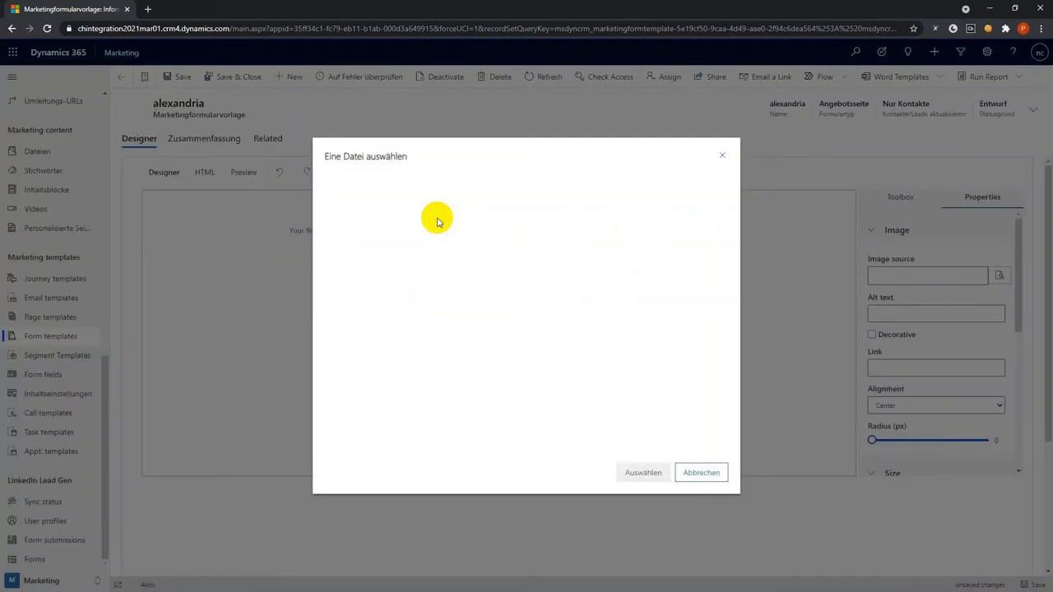
Close the file chooser without picking an image, delete the Image block, and leave the template
scroll(593, 316, "down", 1)
scroll(593, 324, "up", 1)
left_click(724, 156)
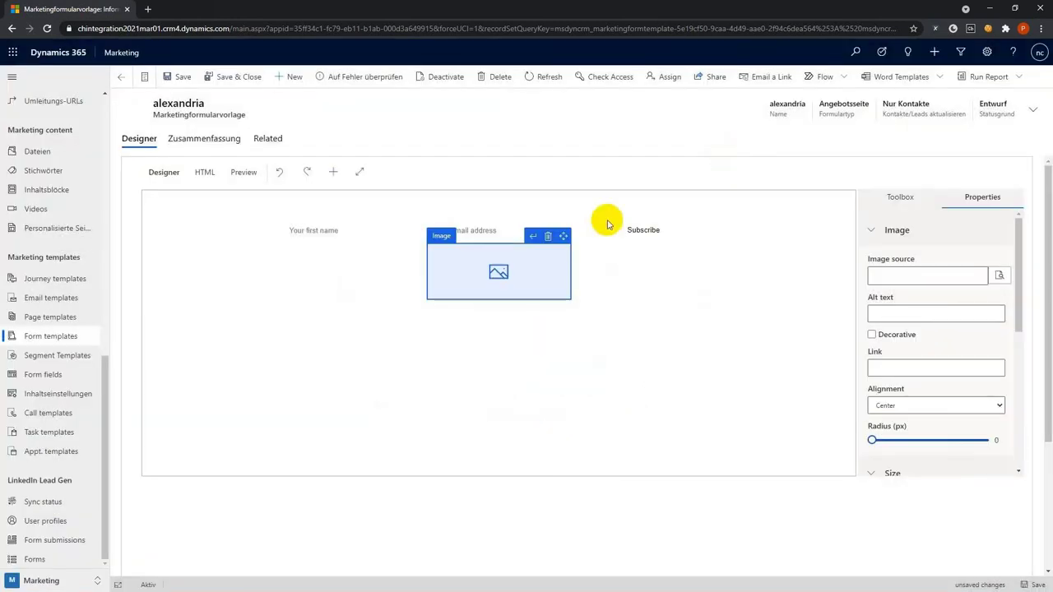
left_click(548, 237)
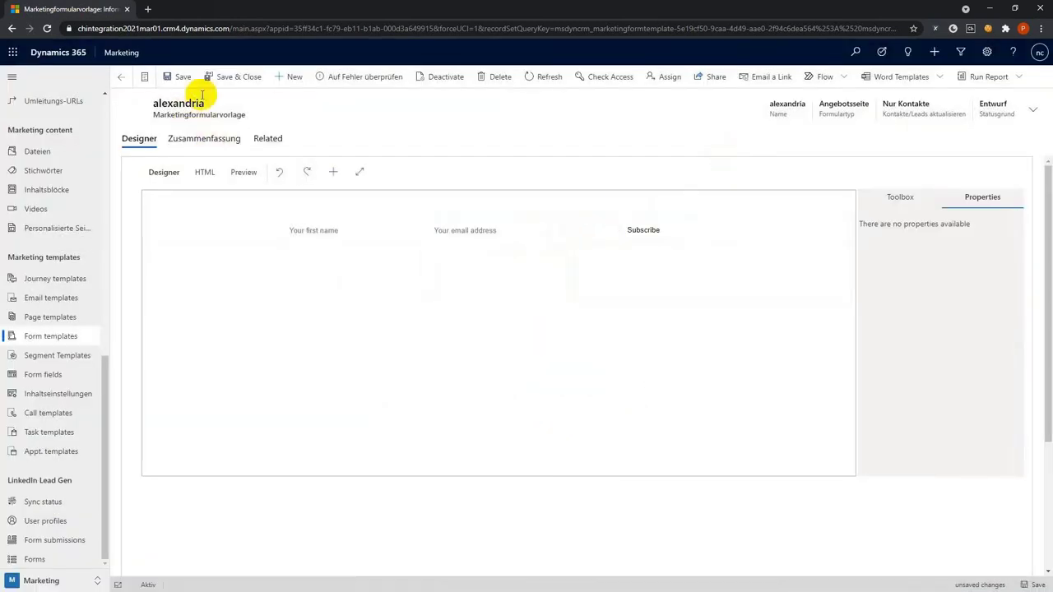
left_click(123, 80)
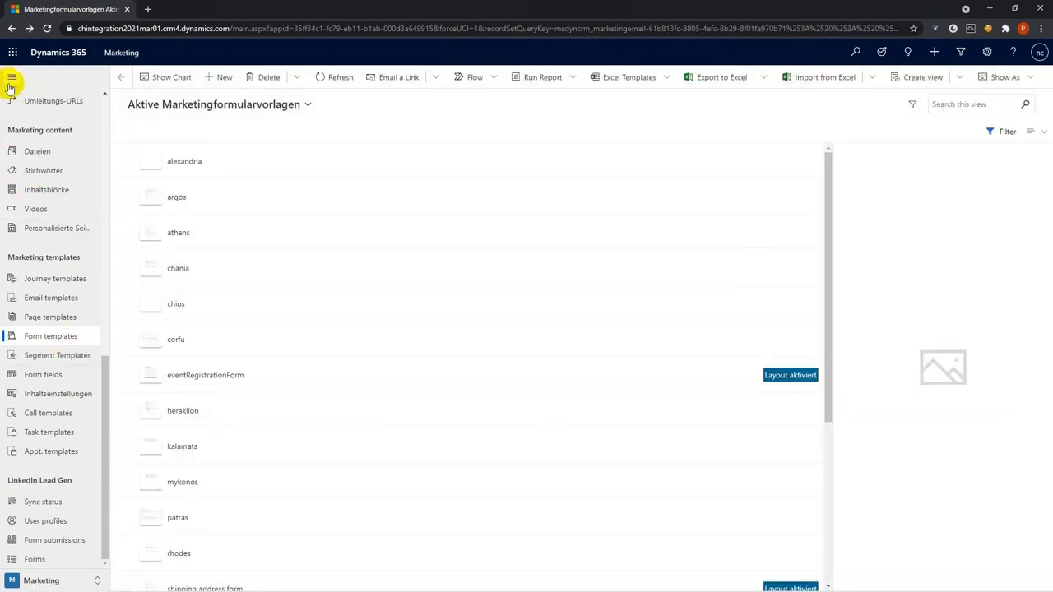
Collapse the navigation, go to Dateien, and open the dog mask.JPG tile
left_click(12, 77)
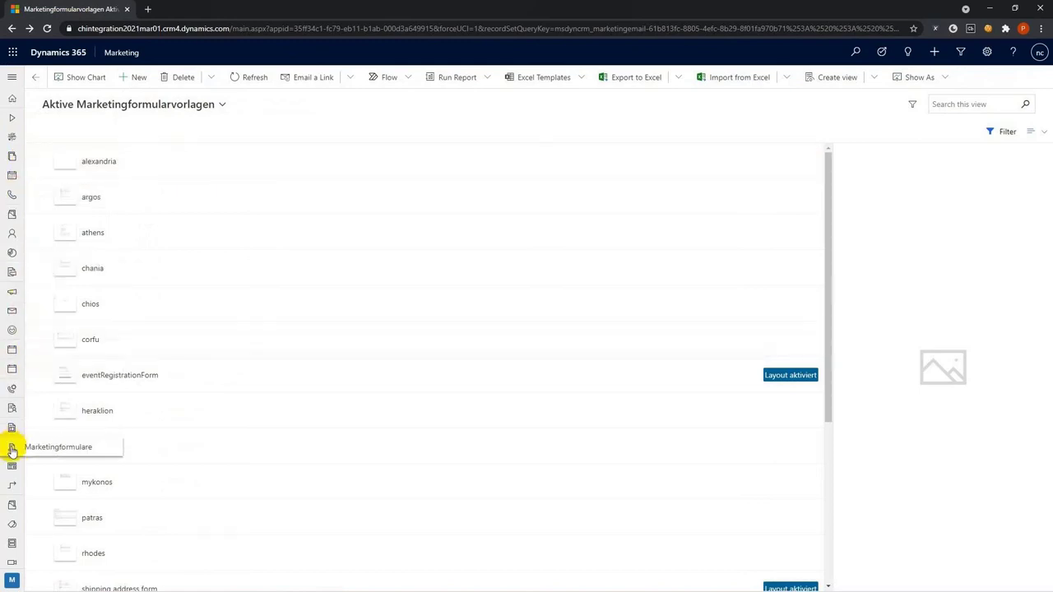
left_click(13, 502)
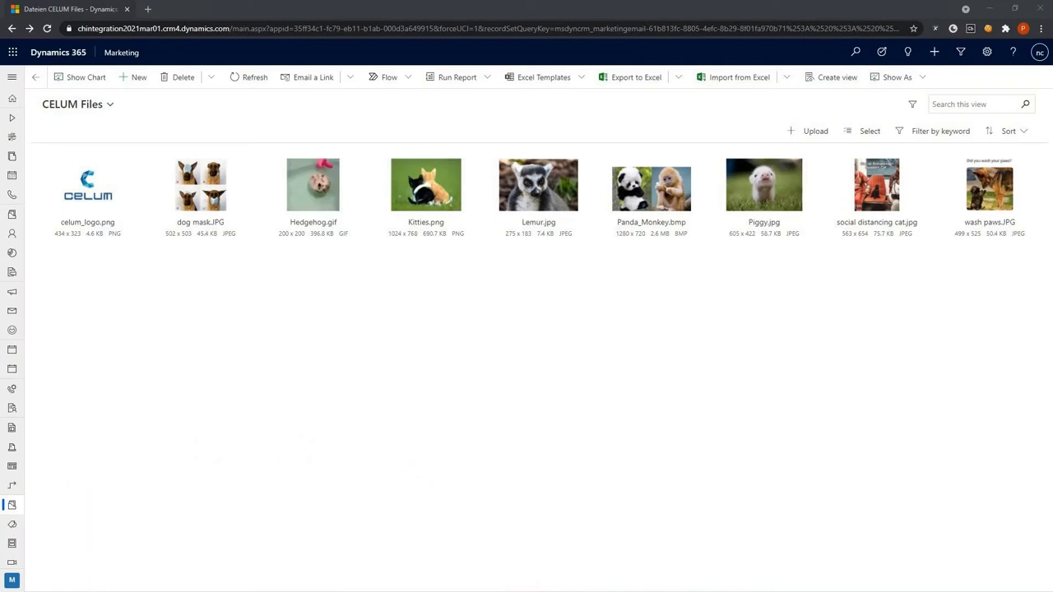
left_click(198, 224)
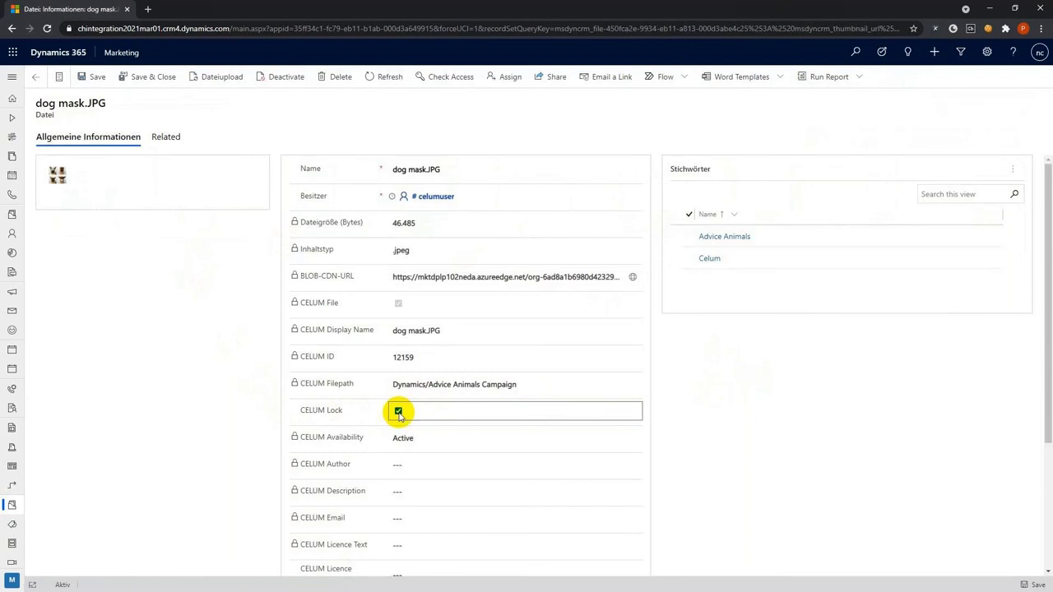
Highlight dog mask.JPG's usages (social post, content block, marketing page), then return to the gallery
scroll(395, 411, "down", 4)
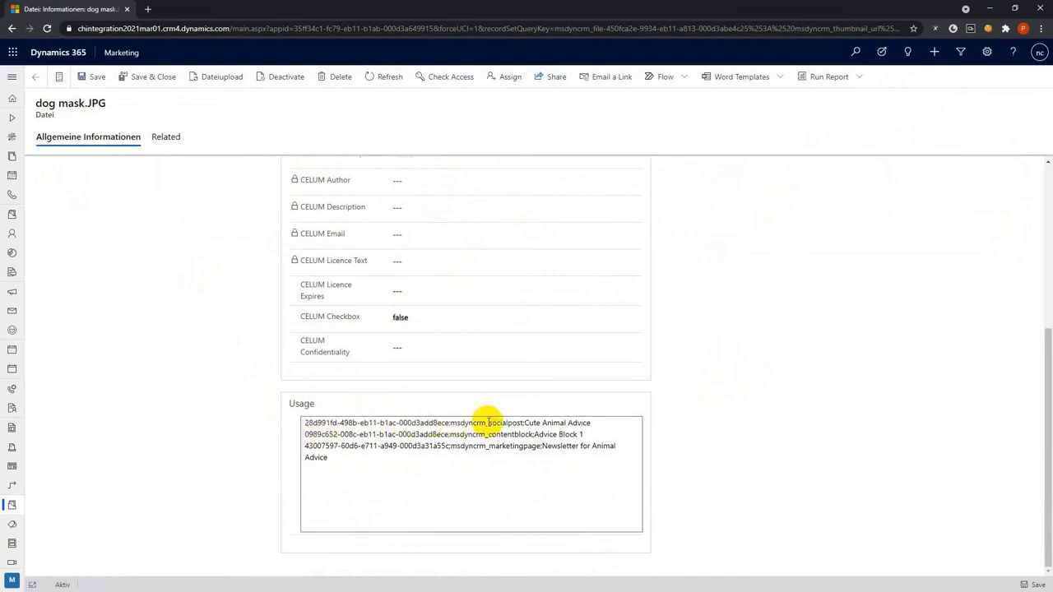
left_click_drag(488, 422, 593, 422)
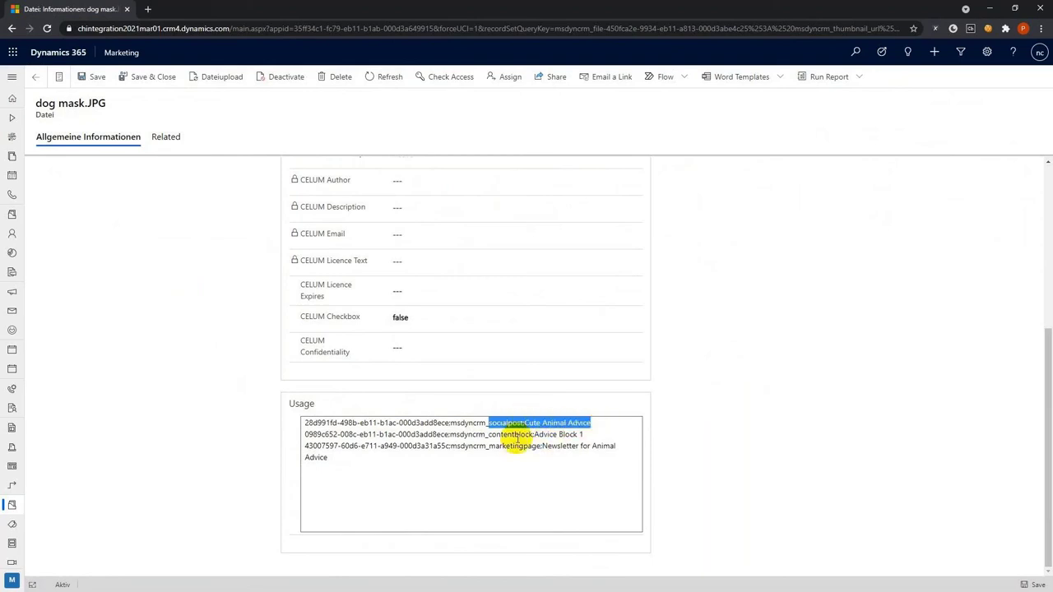
left_click_drag(488, 436, 587, 437)
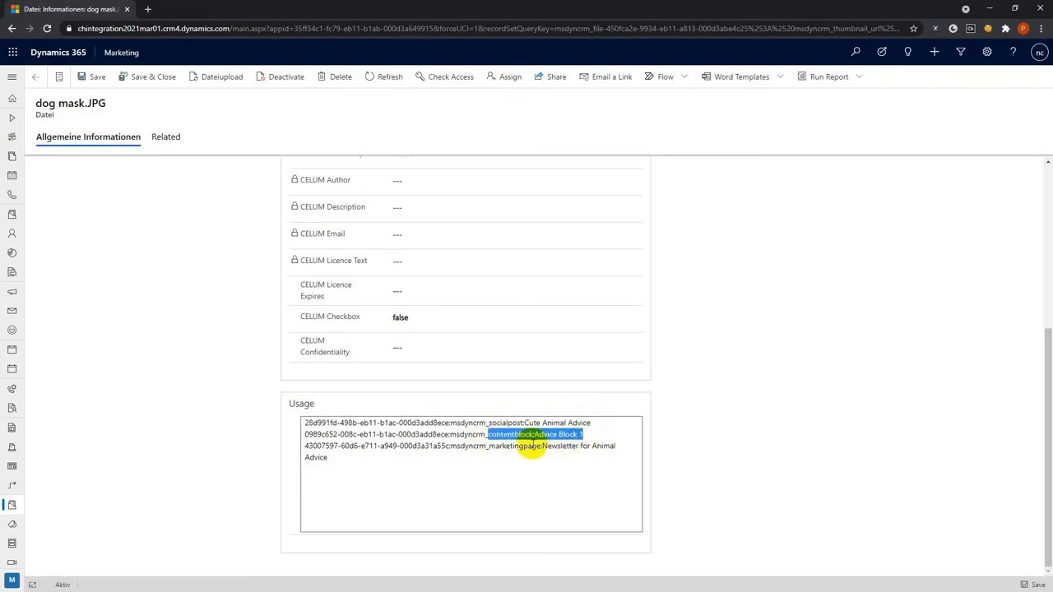
left_click_drag(489, 447, 611, 453)
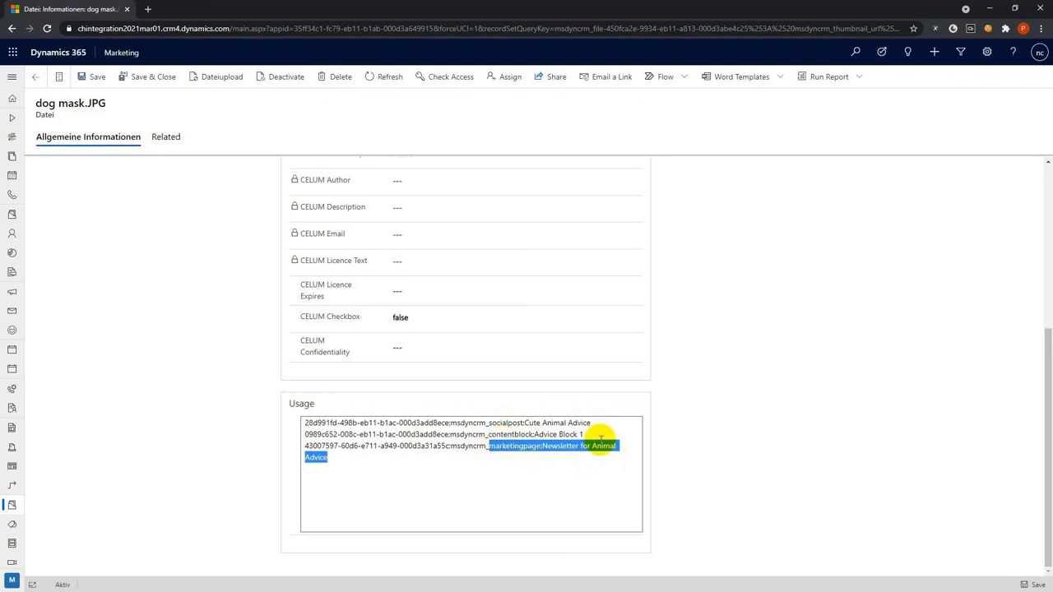
left_click(700, 442)
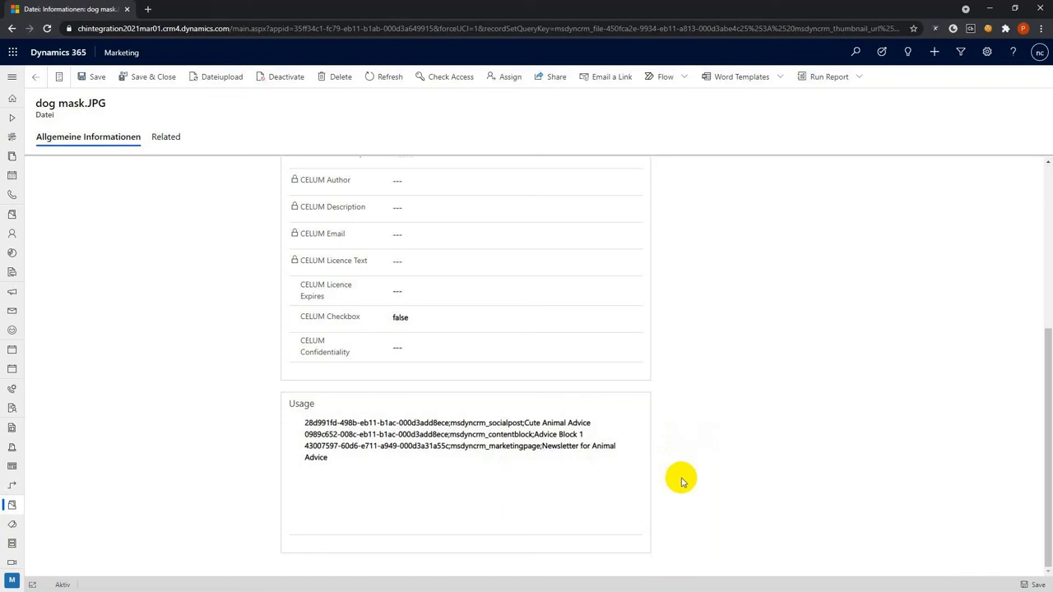
left_click(36, 77)
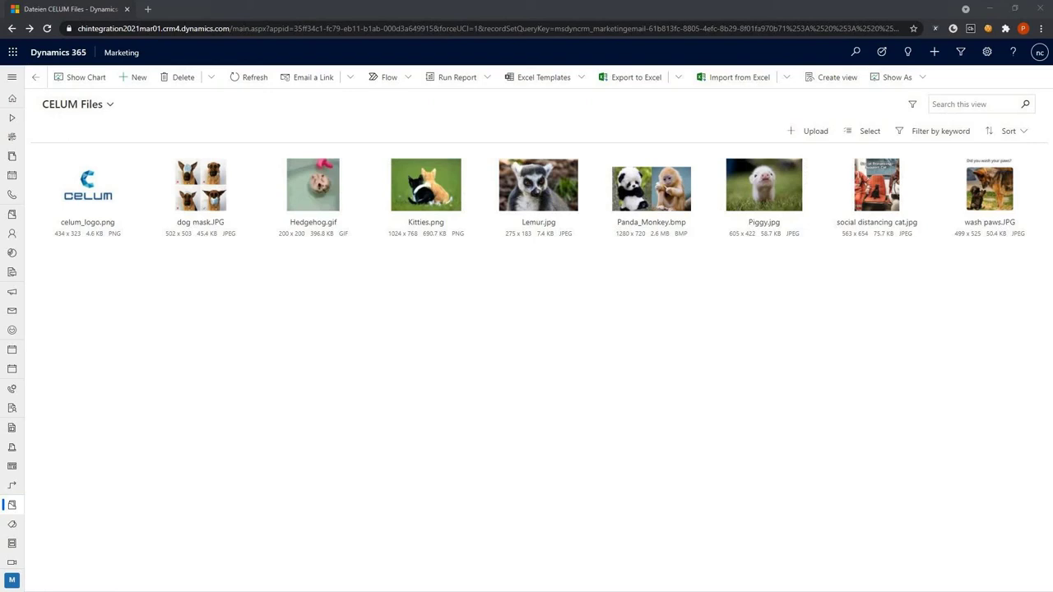
In CELUM, check social distancing cat.jpg's Dynamics usages: newsletter page and Advice Block 1
key("alt+Tab")
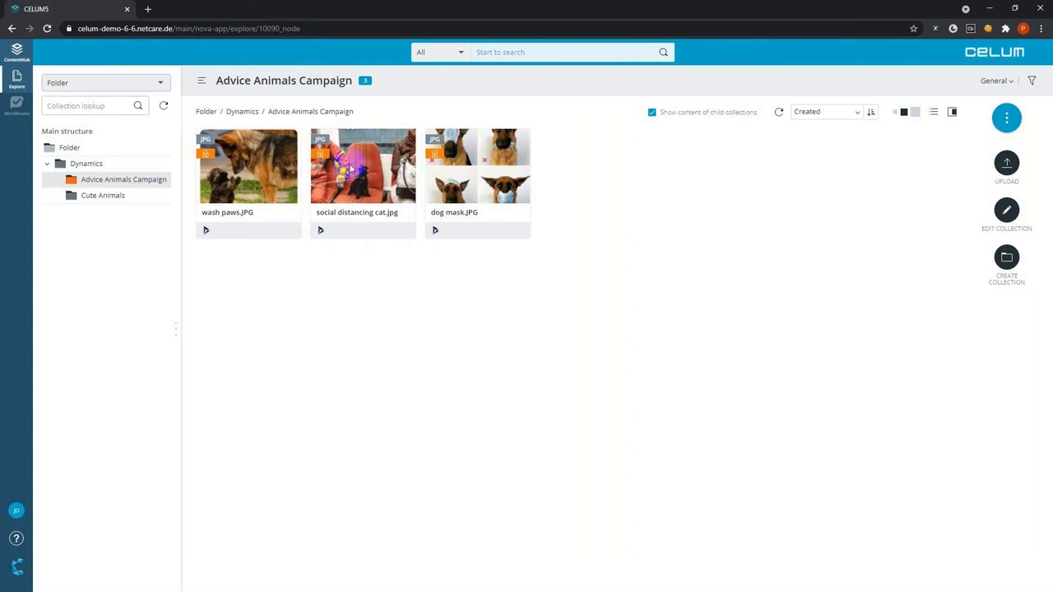
double_click(326, 187)
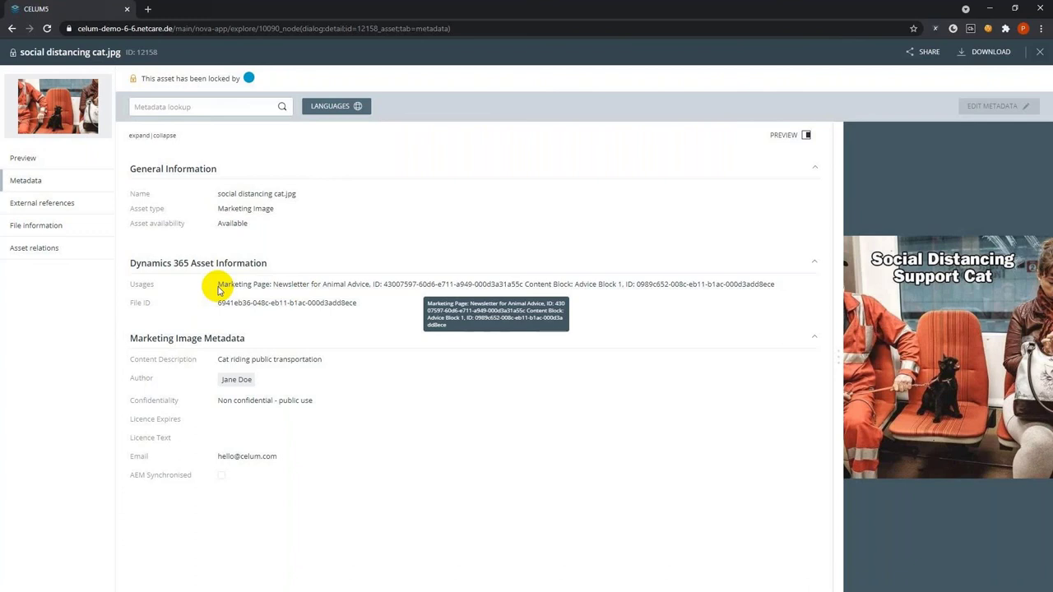
left_click(1039, 52)
left_click(704, 381)
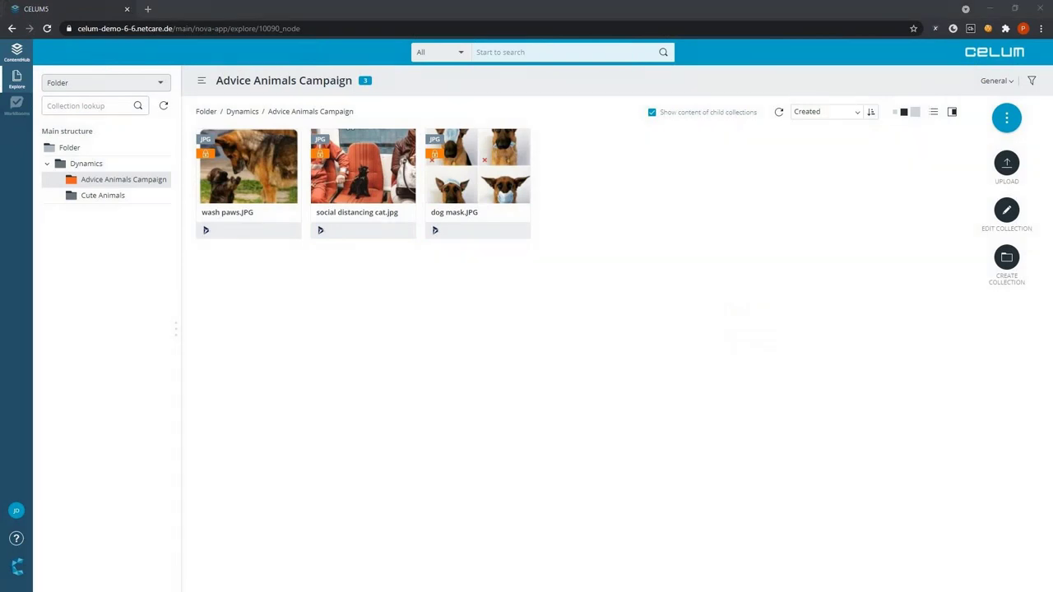
Upload Lemur-End-of-Week.jpg as a new version of Lemur.jpg in Cute Animals
left_click(115, 199)
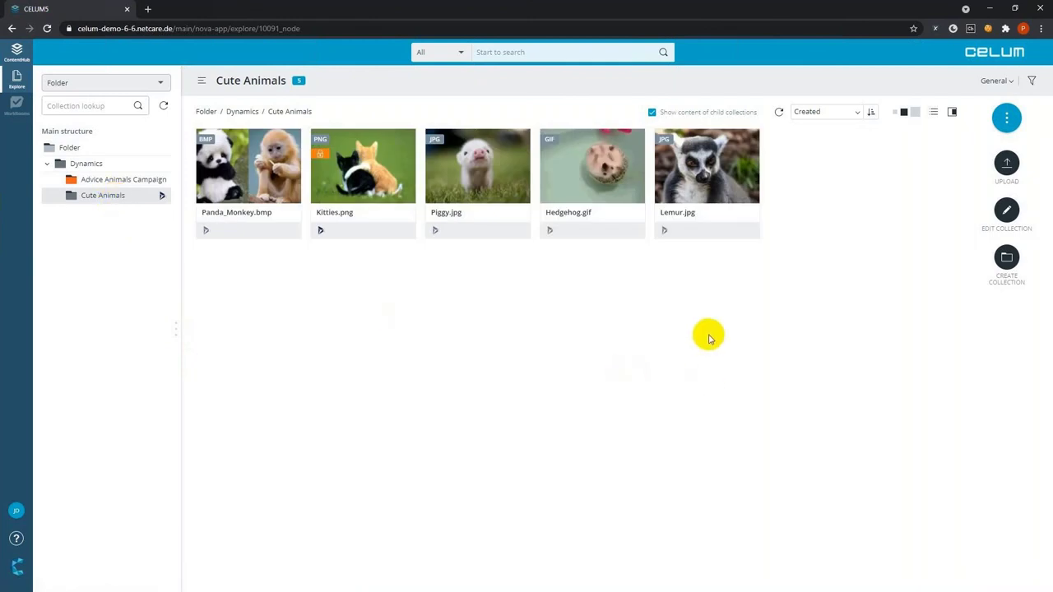
left_click(707, 177)
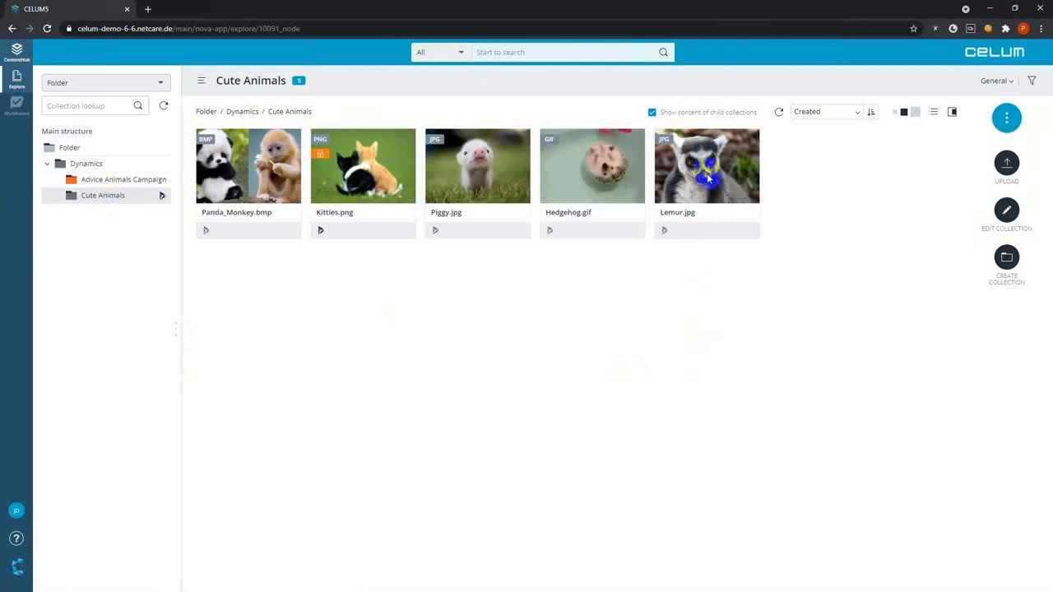
right_click(708, 177)
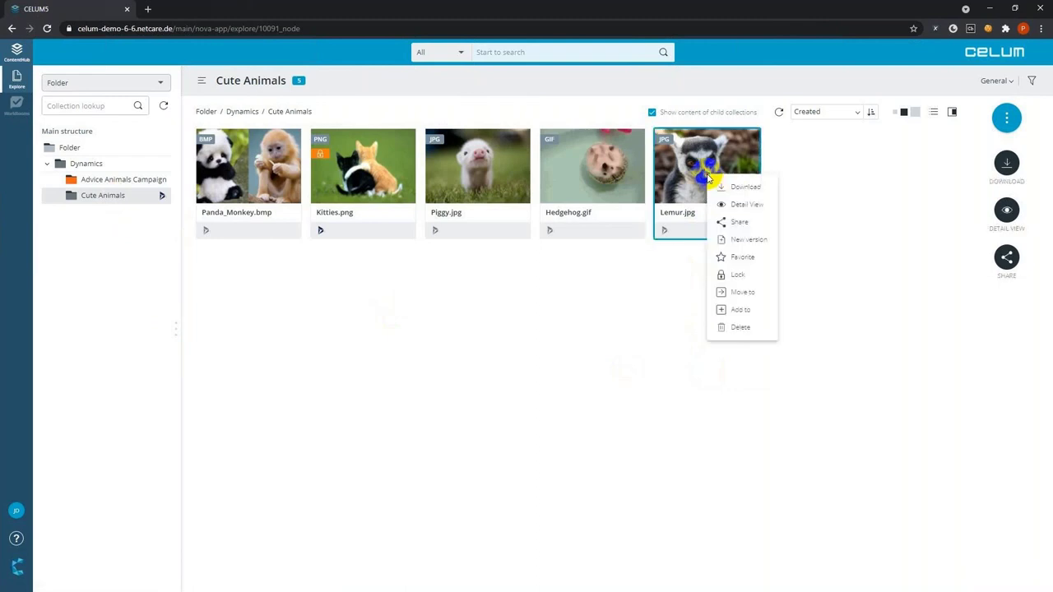
left_click(743, 241)
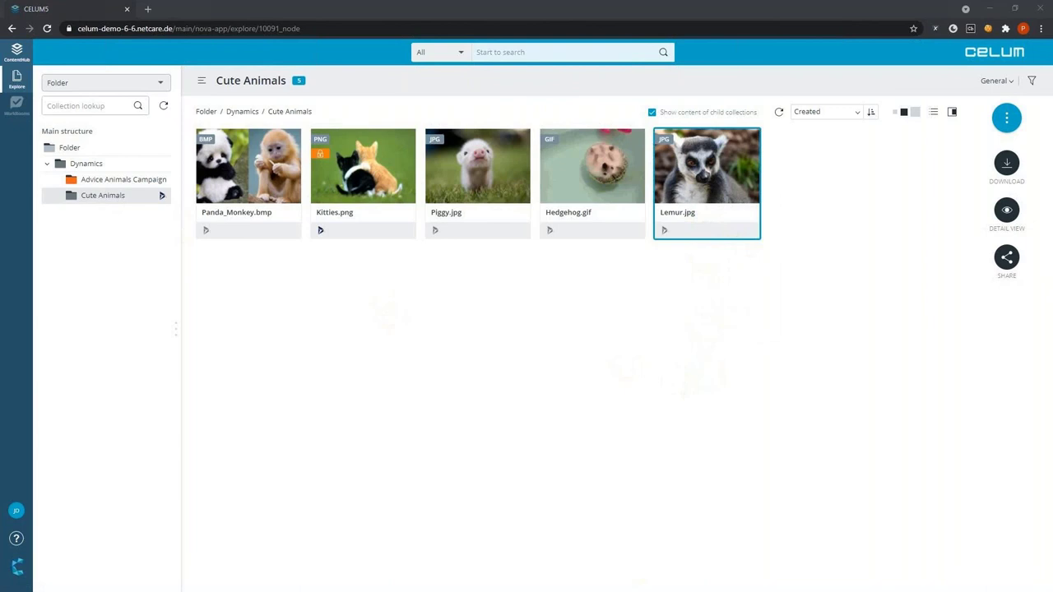
left_click(599, 479)
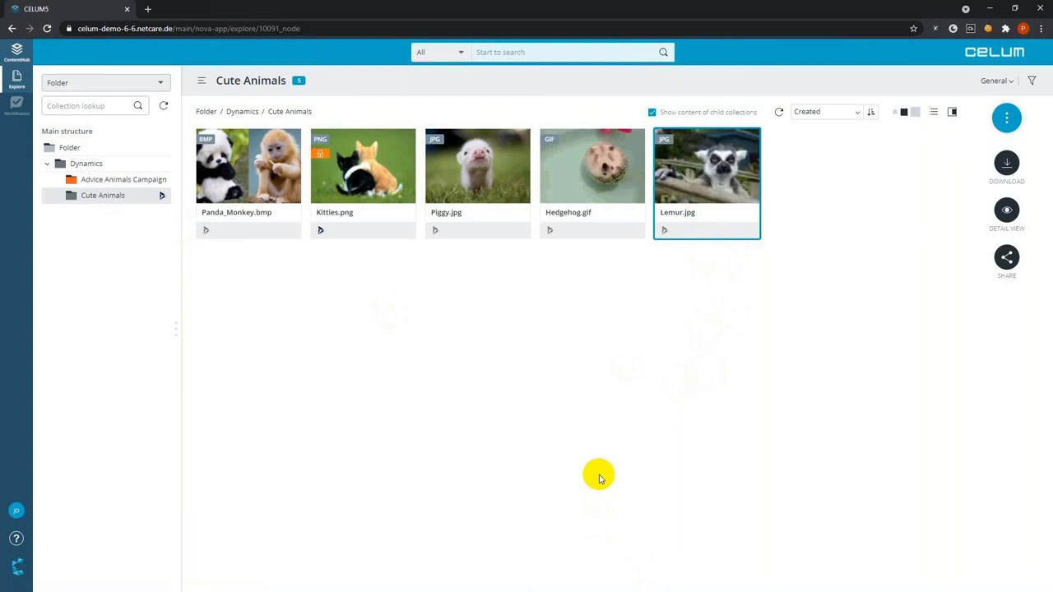
Open the updated lemur asset's details
right_click(676, 201)
left_click(678, 167)
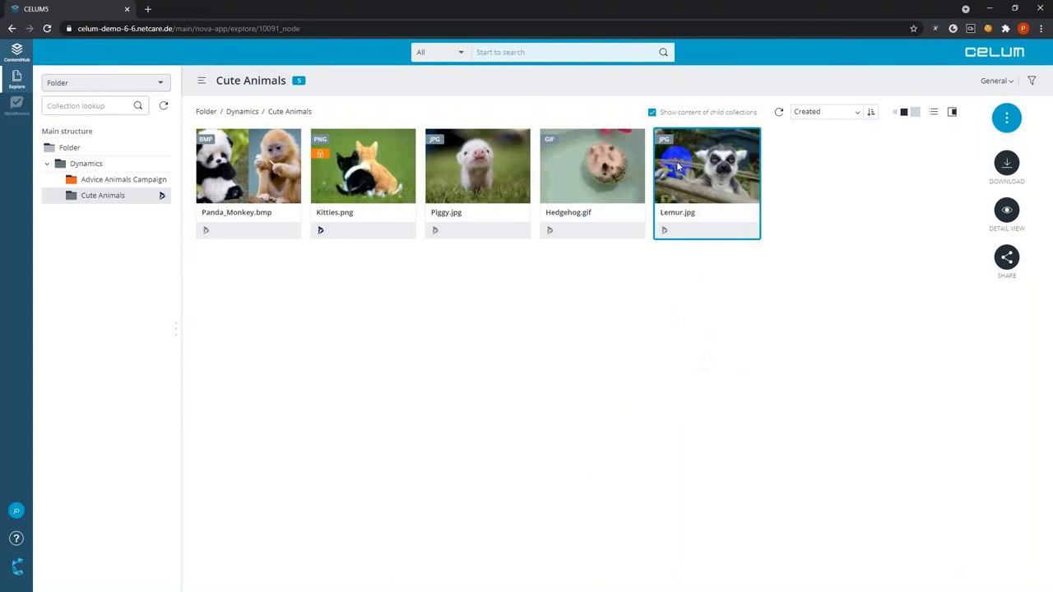
double_click(678, 167)
Change the lemur asset's Name to 'Lemur End of week edition', save it, and close the details
left_click(972, 80)
left_click(305, 199)
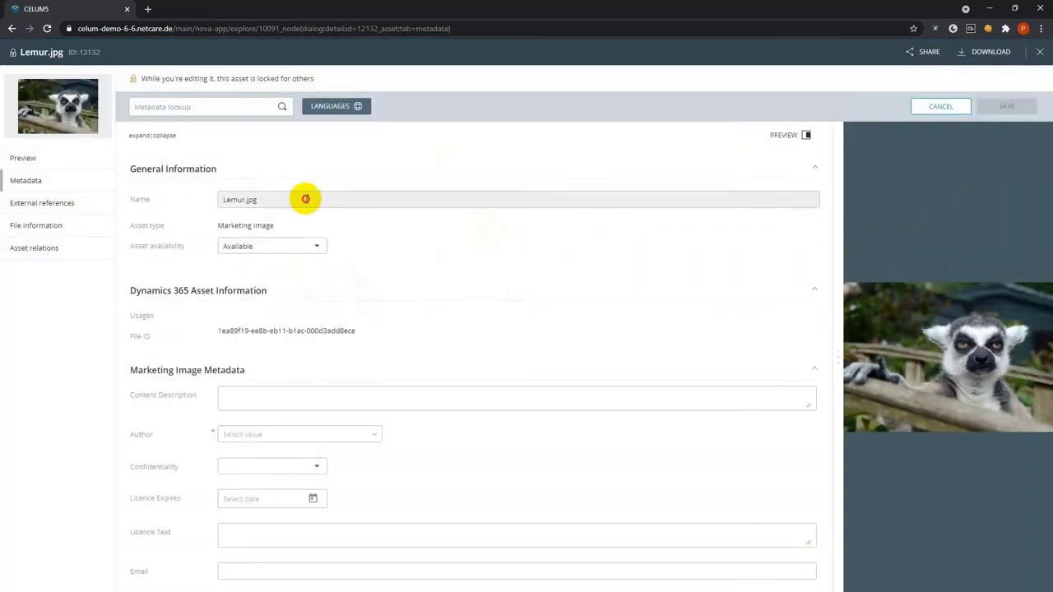
key("BackSpace")
key("BackSpace")
key("BackSpace")
key("BackSpace")
type("E")
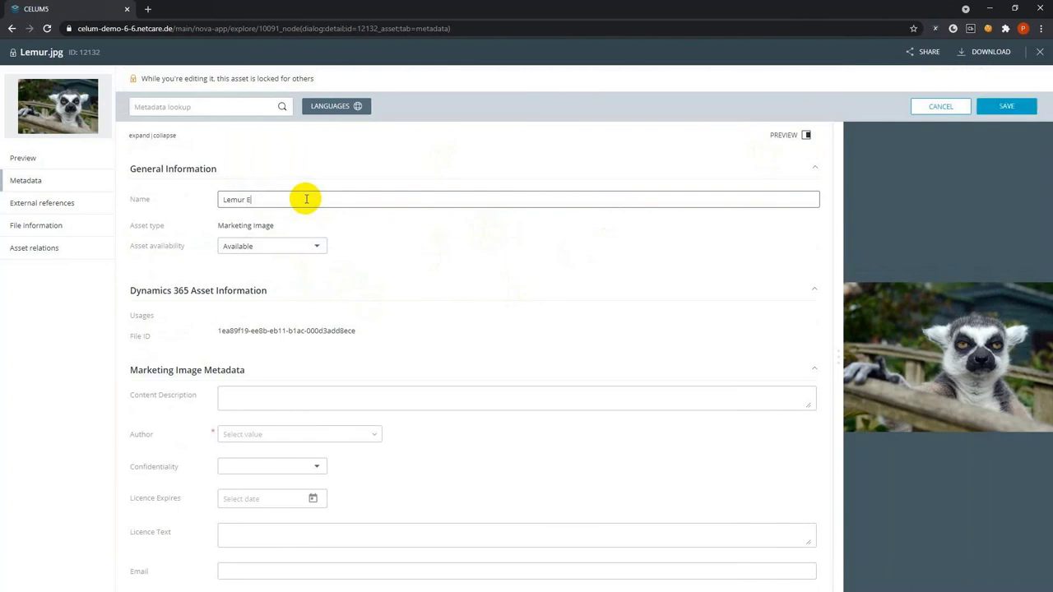
type("nd of week edition")
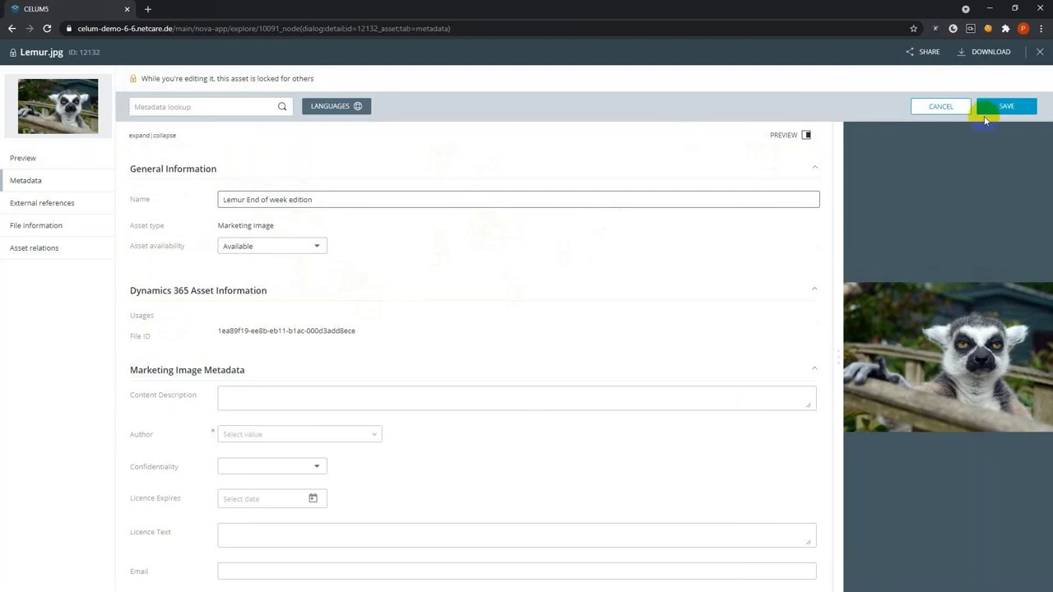
left_click(1019, 107)
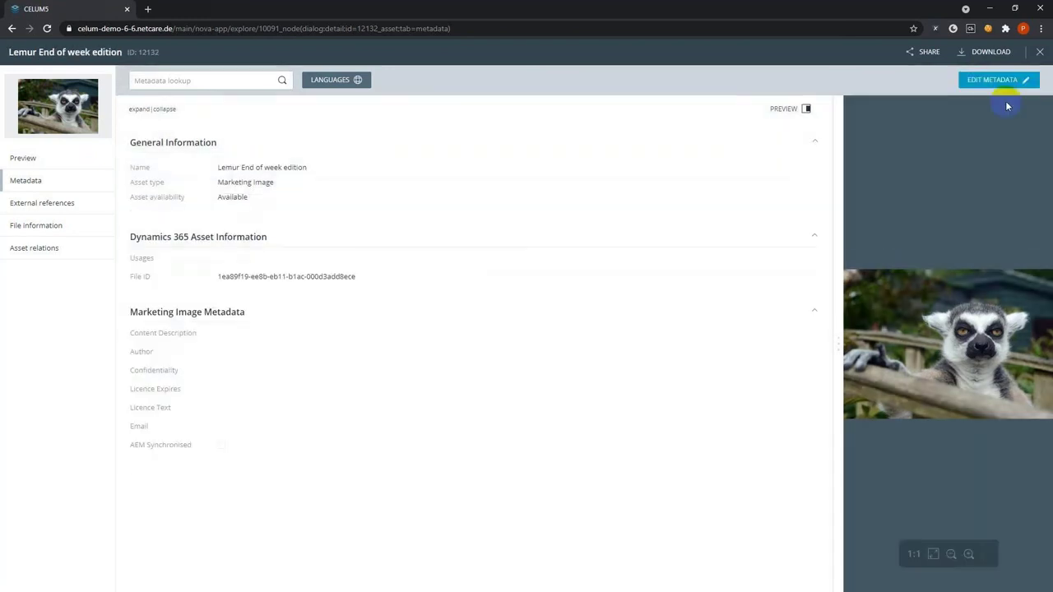
left_click(1039, 51)
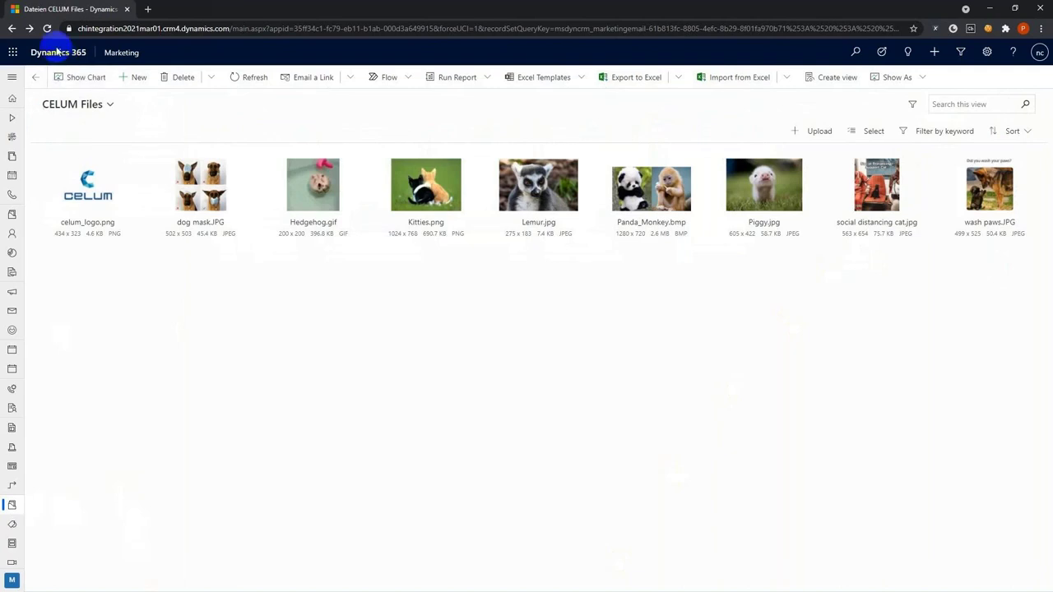
Refresh CELUM Files and open Lemur.jpg to verify its display name 'Lemur End of week edition'
left_click(85, 188)
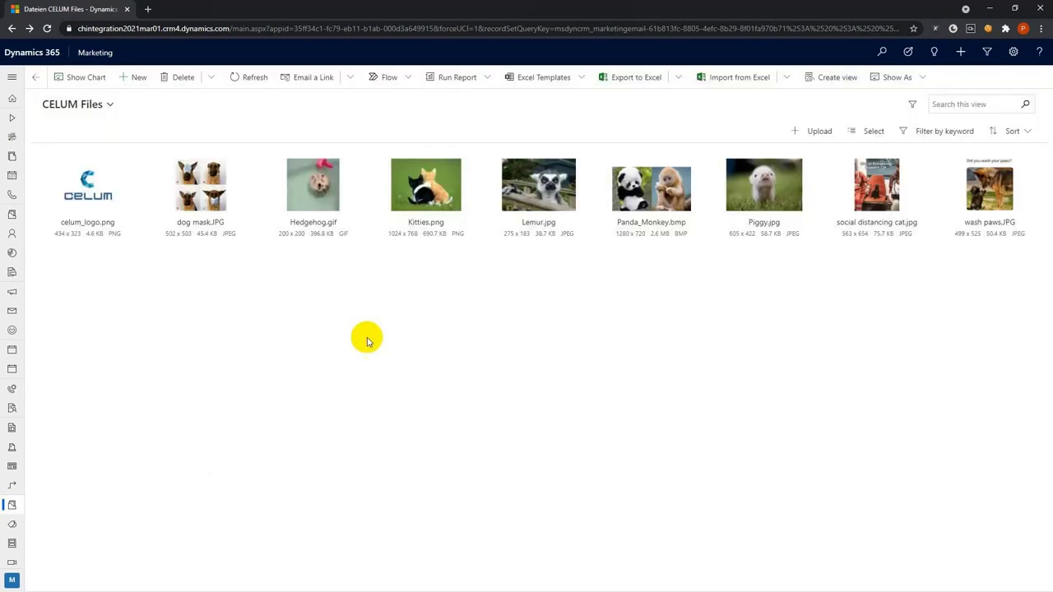
left_click(533, 227)
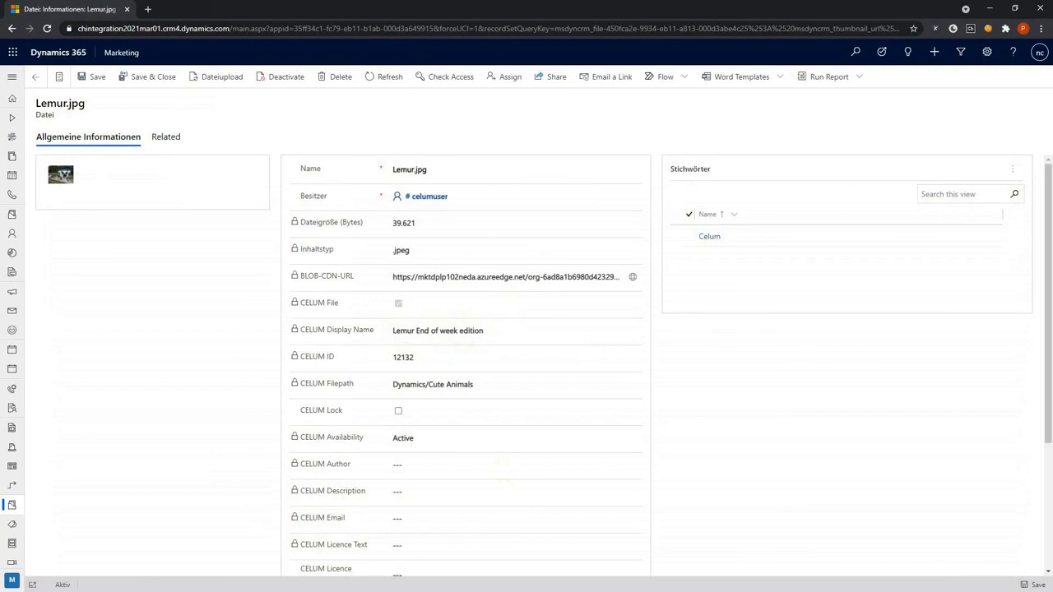
left_click(37, 79)
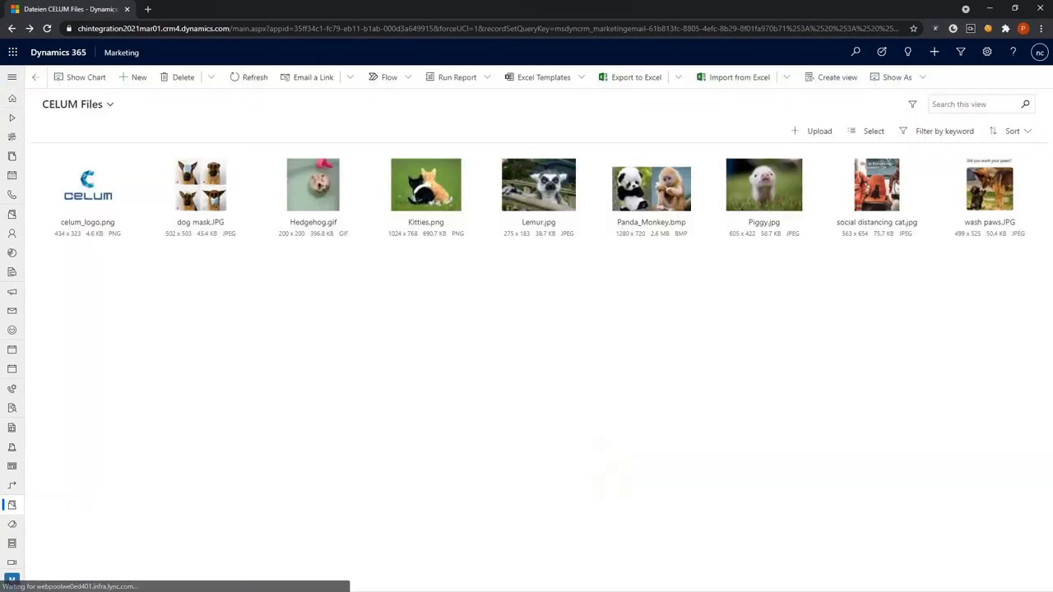